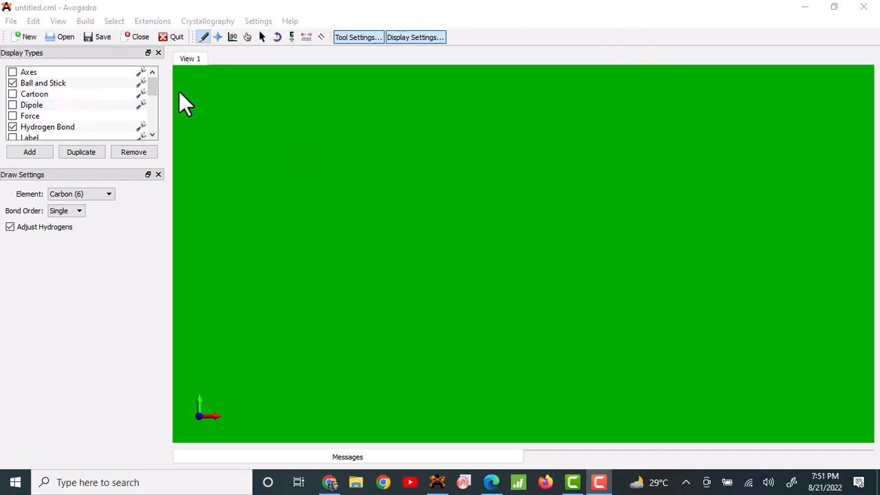
Switch to Google Chrome, search for "fullerene structure" and open Wikipedia's Fullerene article.
click(300, 9)
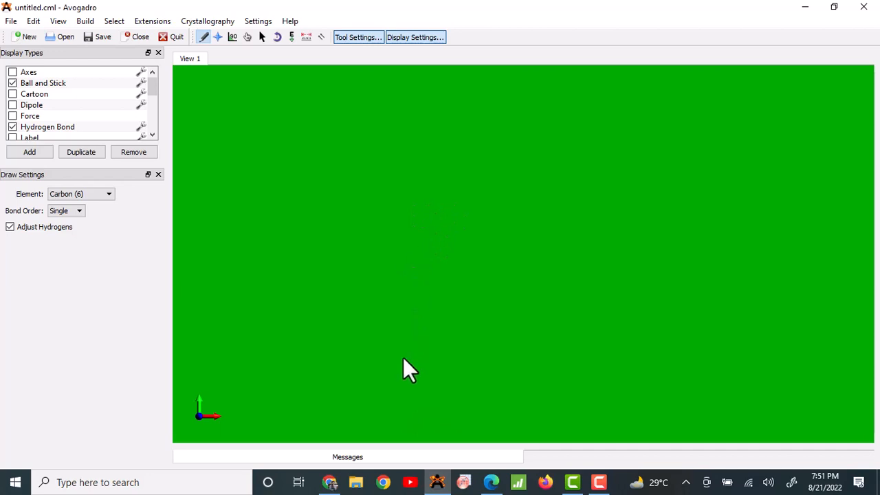
mouse_move(330, 481)
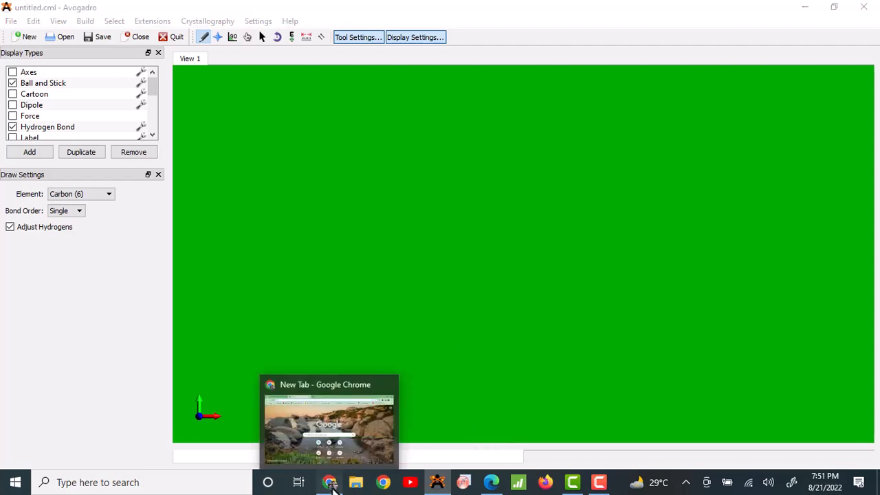
click(331, 482)
click(204, 37)
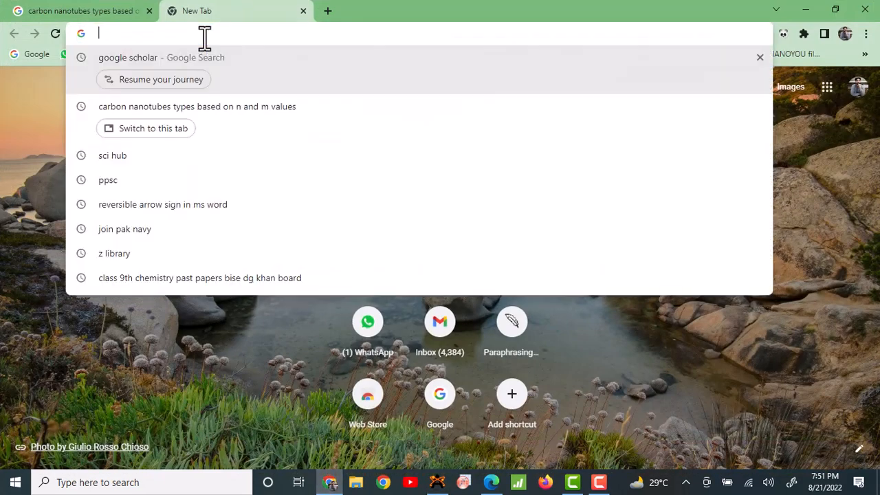
text(fullerene)
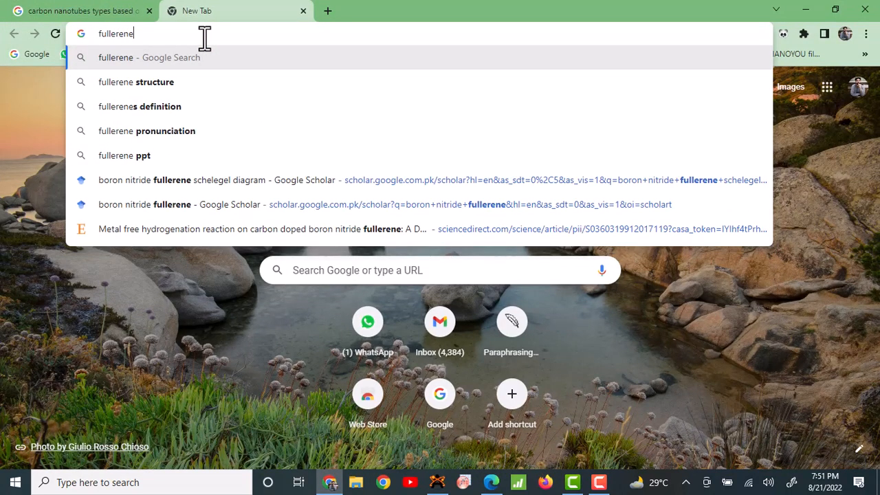
click(179, 82)
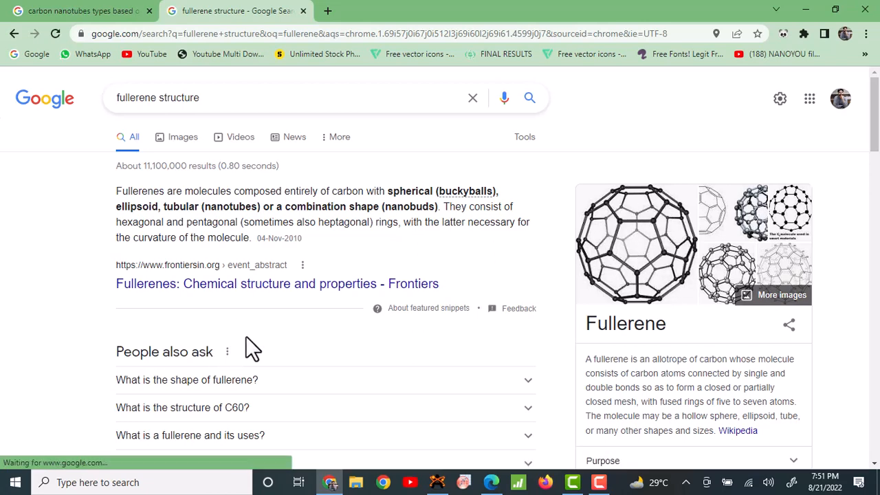
scroll(6, 355, down, 3)
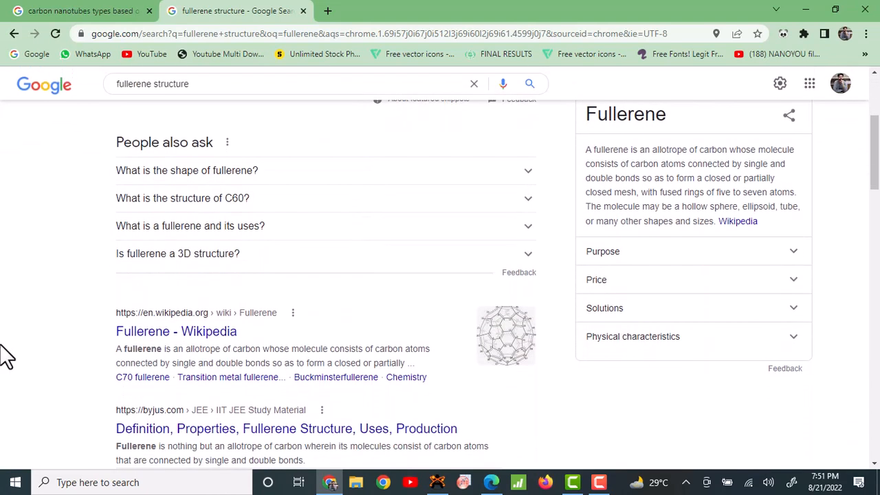
click(178, 336)
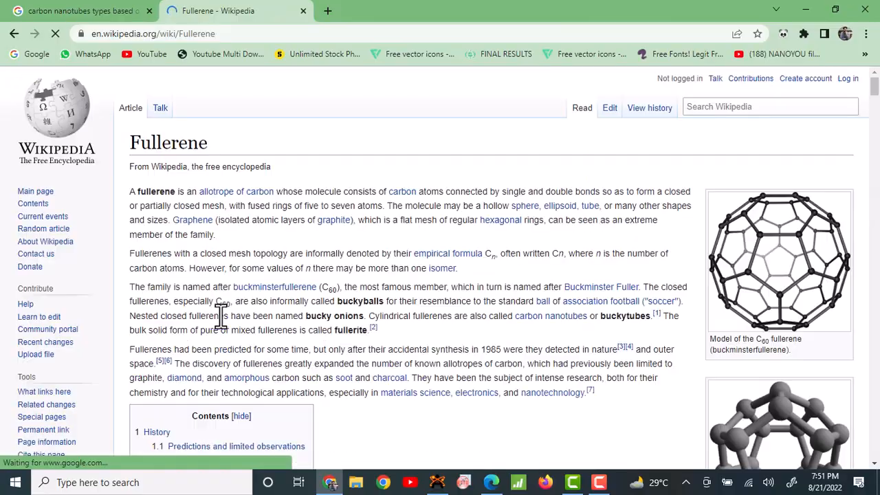
Examine the Schlegel diagrams of some fullerenes in the article, especially the C20 dodecahedron, and return to Avogadro.
scroll(354, 302, down, 15)
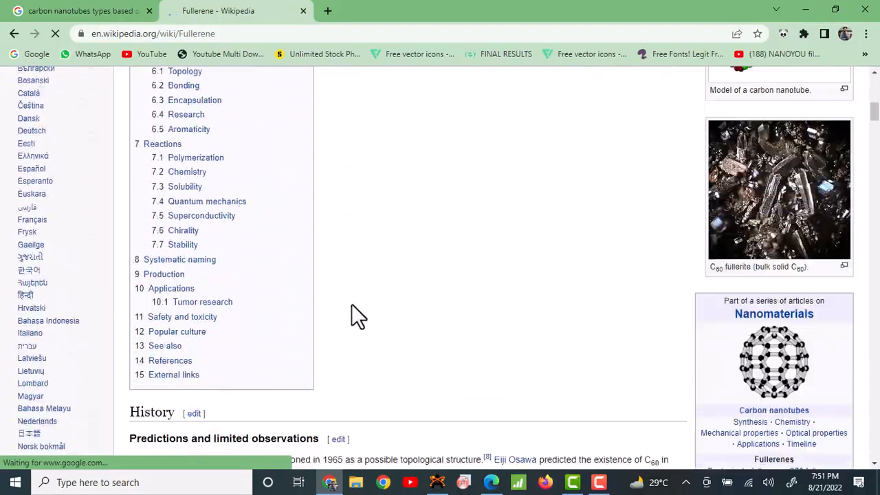
scroll(353, 303, down, 20)
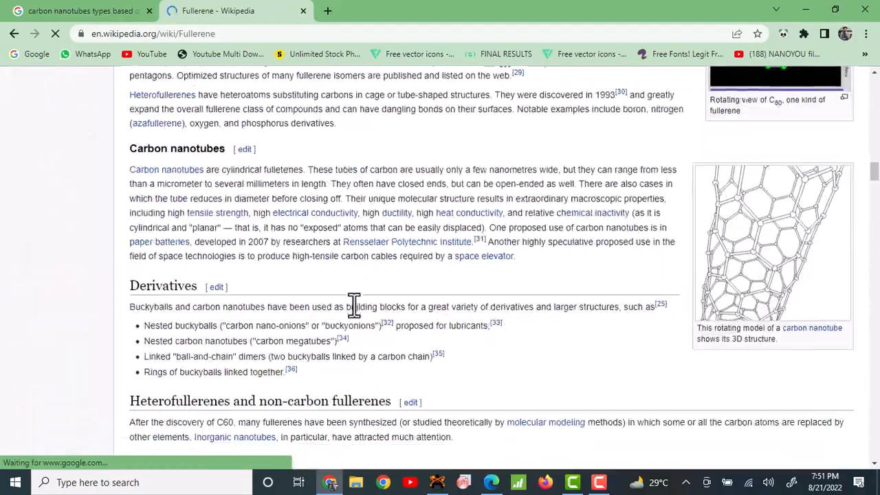
scroll(357, 282, down, 10)
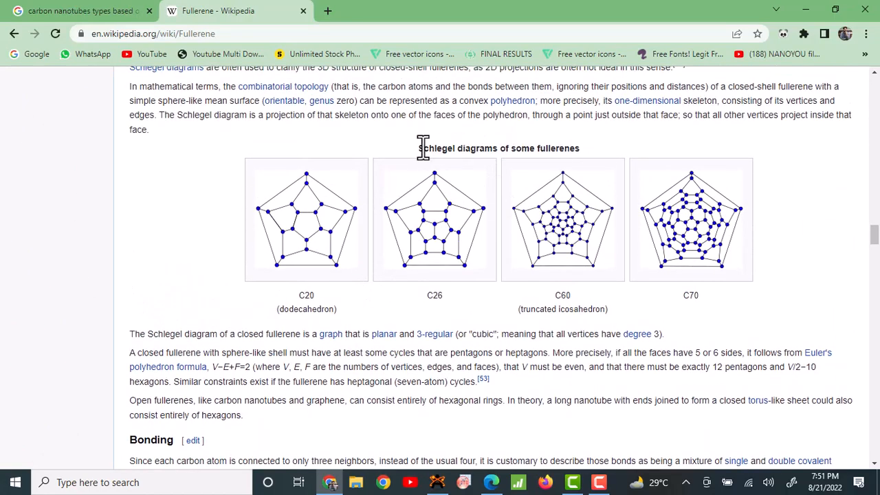
drag(418, 148, 569, 154)
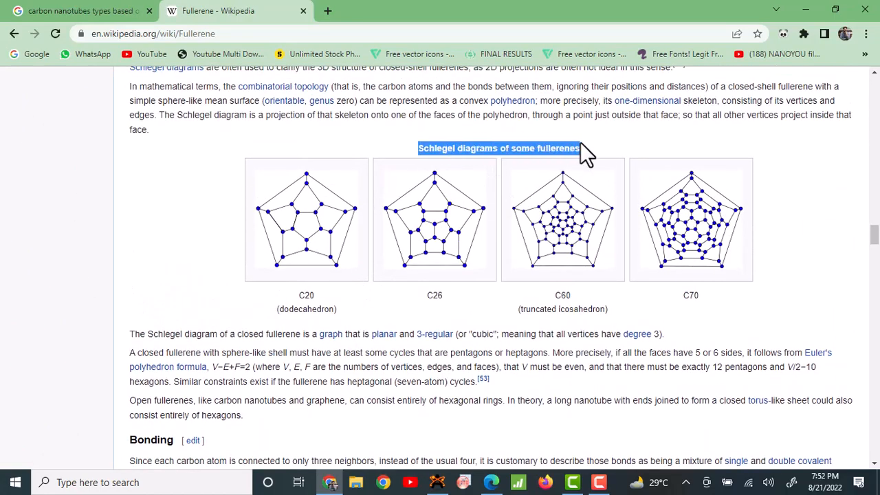
click(354, 148)
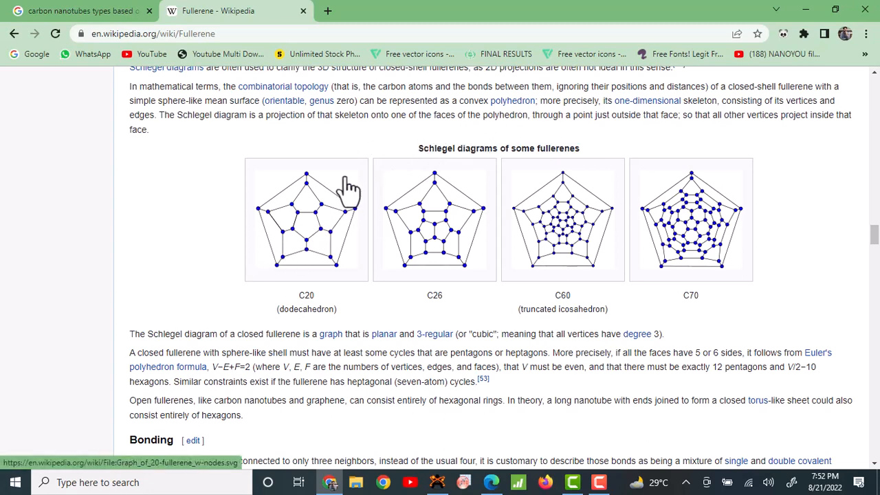
scroll(347, 185, up, 2)
scroll(350, 190, down, 2)
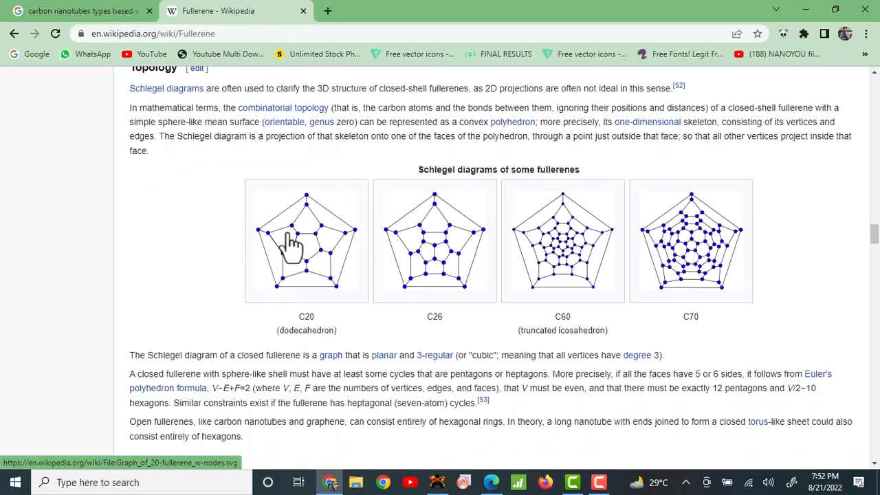
double_click(299, 316)
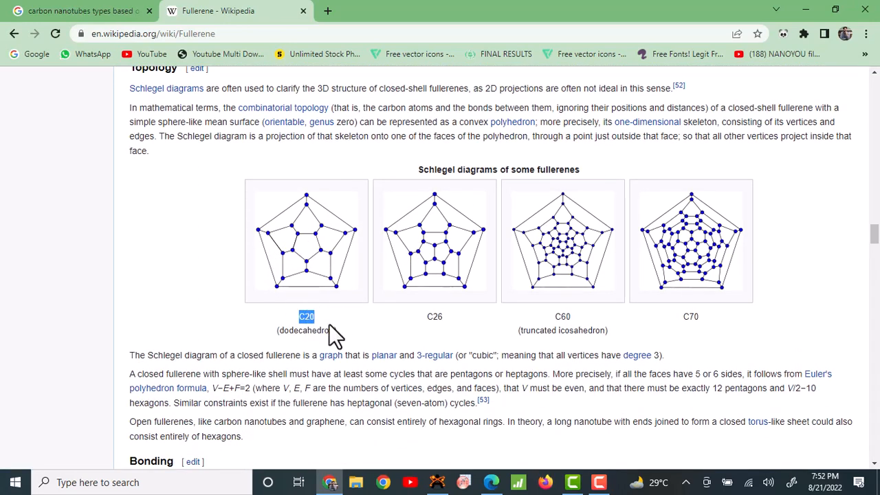
click(343, 332)
click(437, 481)
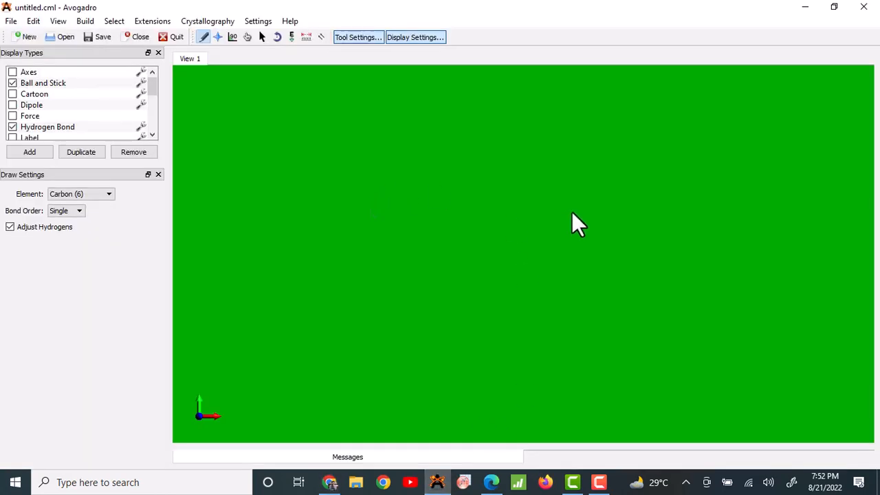
click(9, 228)
click(10, 227)
click(10, 228)
click(462, 177)
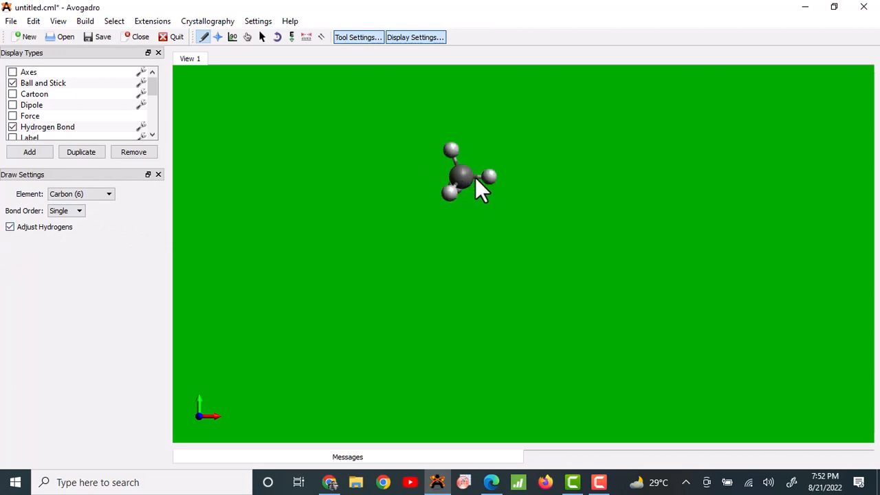
mouse_move(464, 176)
mouse_down()
mouse_move(395, 224)
mouse_move(436, 293)
mouse_up()
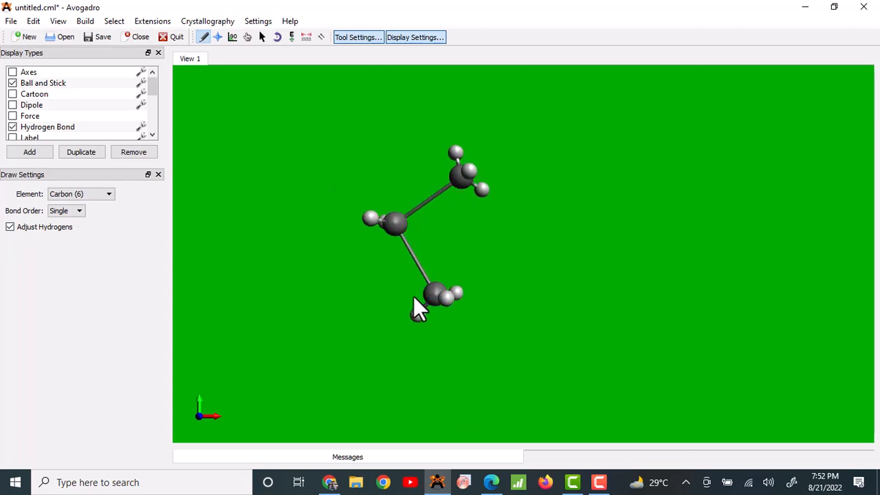
key(ctrl+z)
key(ctrl+z)
key(ctrl+z)
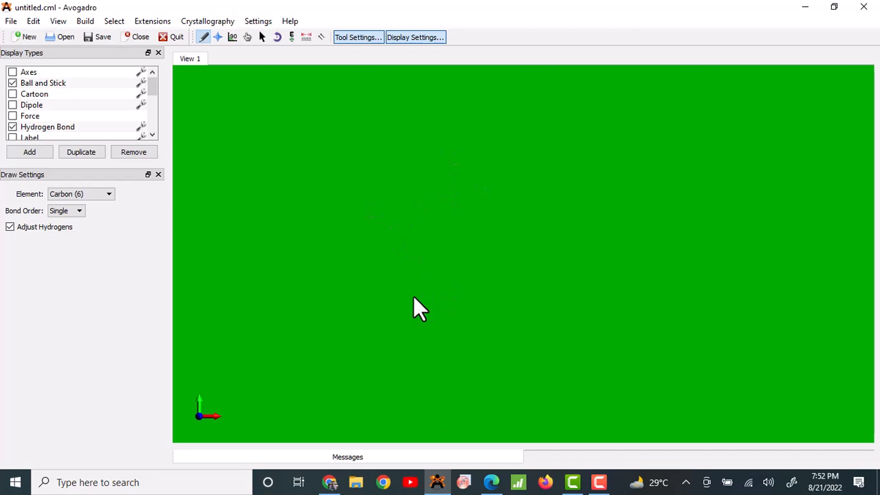
Without automatic hydrogen adjustment, draw a five-membered ring of single-bonded carbons and attach one outward carbon to each ring atom.
click(11, 228)
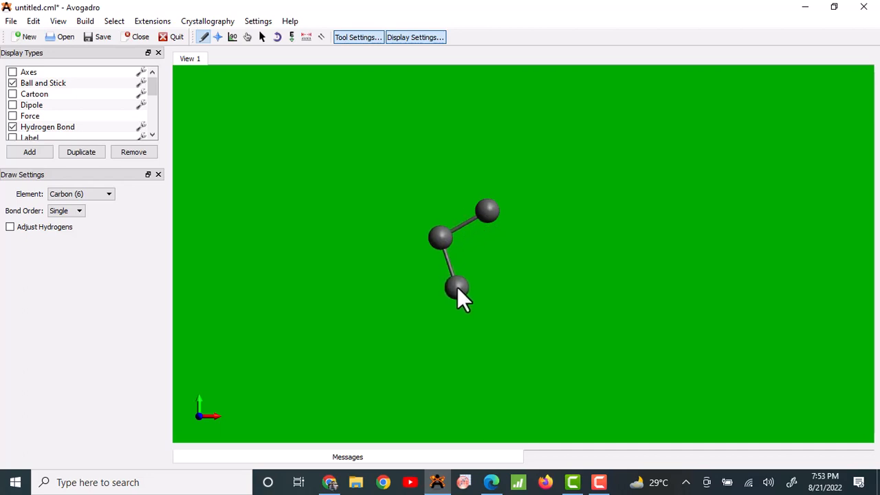
drag(461, 289, 544, 237)
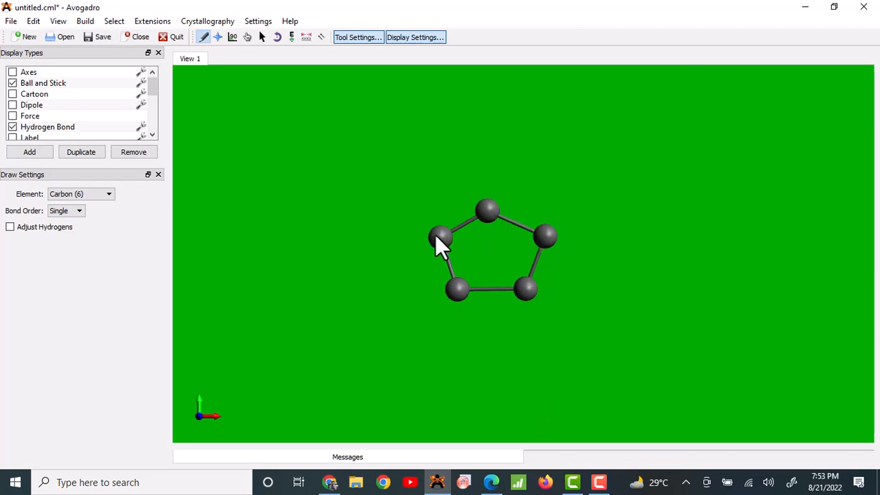
drag(435, 234, 384, 224)
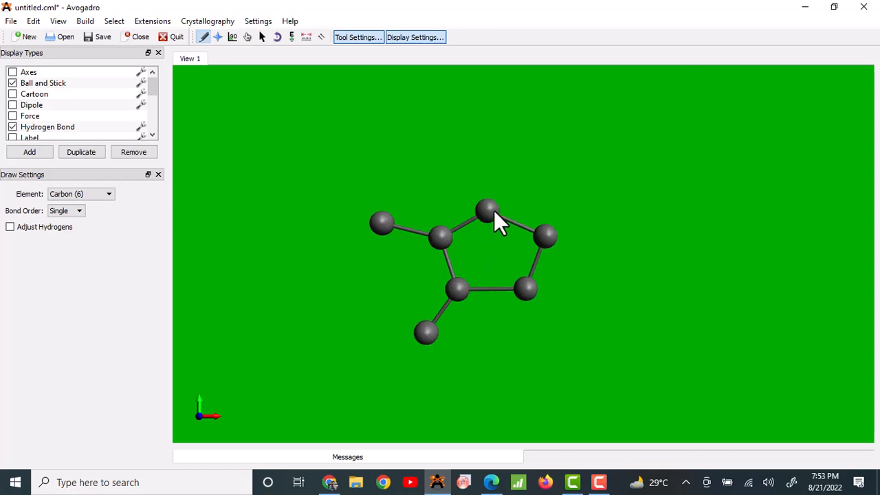
drag(494, 210, 489, 158)
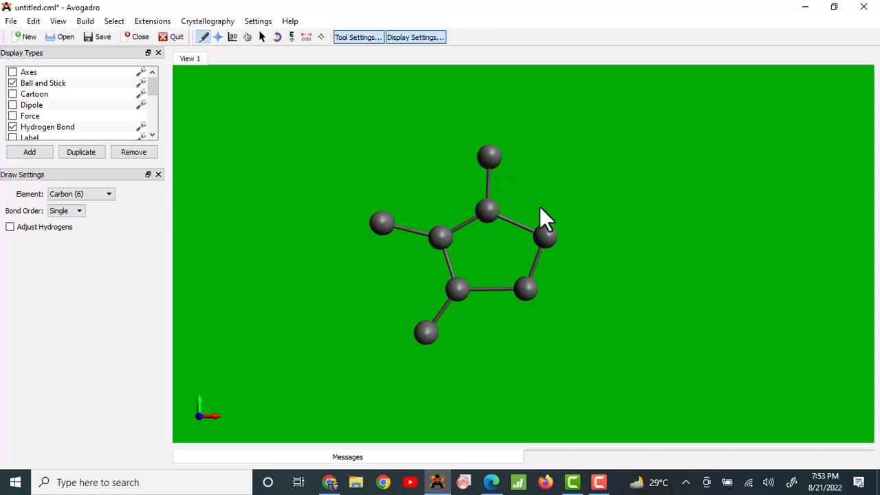
drag(546, 231, 599, 221)
drag(529, 291, 557, 333)
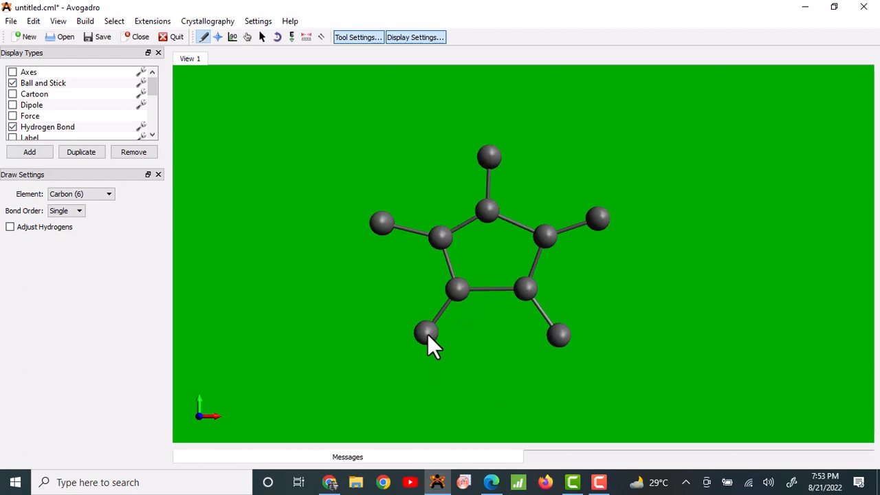
Close five pentagons around the central ring by linking each pair of neighbouring outer carbons through one new single-bonded carbon.
drag(427, 334, 557, 333)
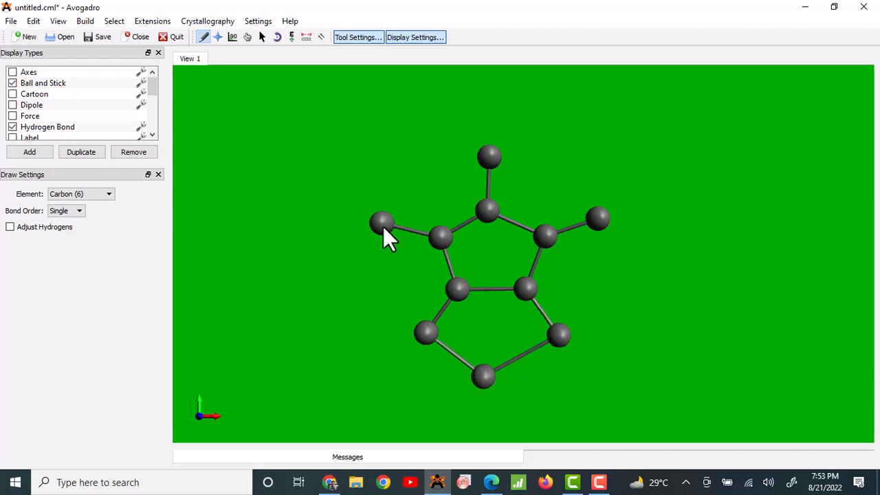
drag(382, 226, 363, 289)
drag(420, 320, 423, 325)
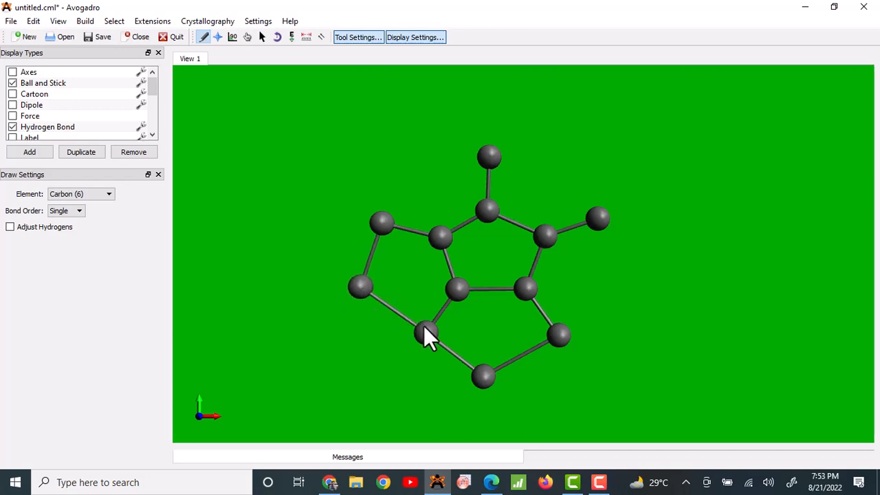
mouse_move(379, 225)
mouse_down()
mouse_move(421, 136)
mouse_move(407, 151)
mouse_move(486, 157)
mouse_up()
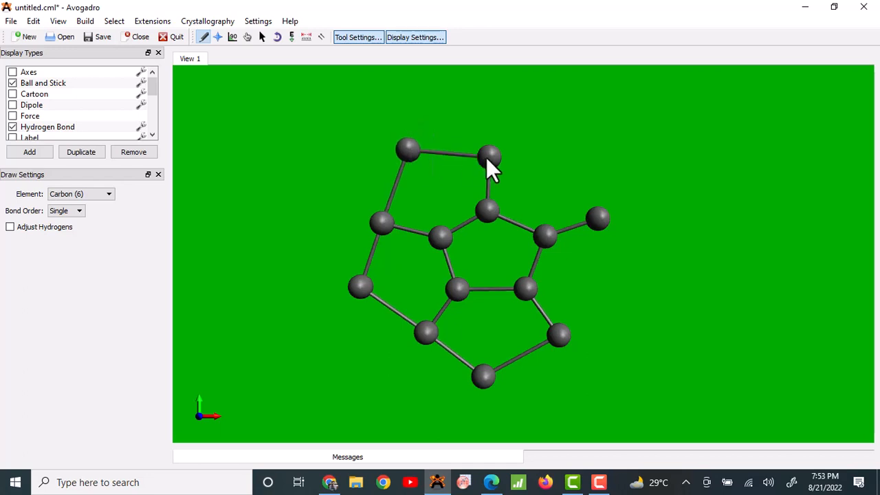
drag(546, 135, 553, 135)
mouse_move(589, 204)
mouse_down()
mouse_move(613, 278)
mouse_move(626, 286)
mouse_up()
drag(563, 334, 629, 290)
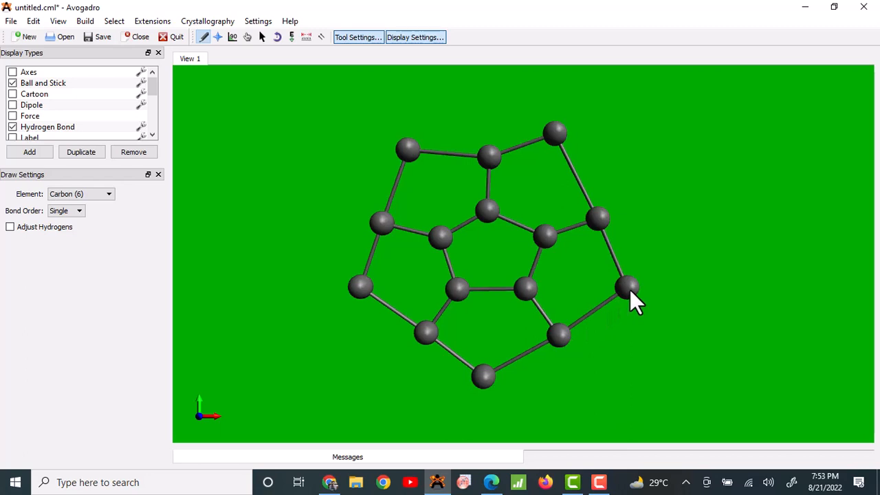
Check the number of atoms and bonds in the molecule's properties.
click(58, 21)
mouse_move(111, 272)
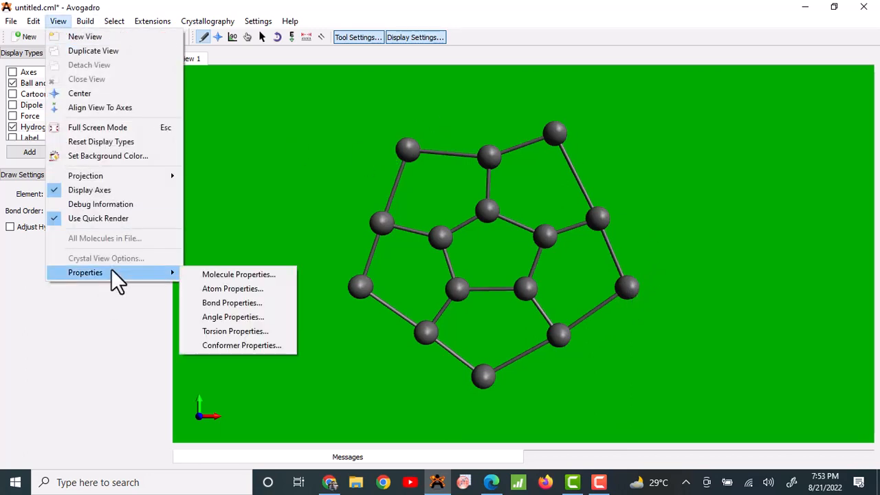
click(223, 274)
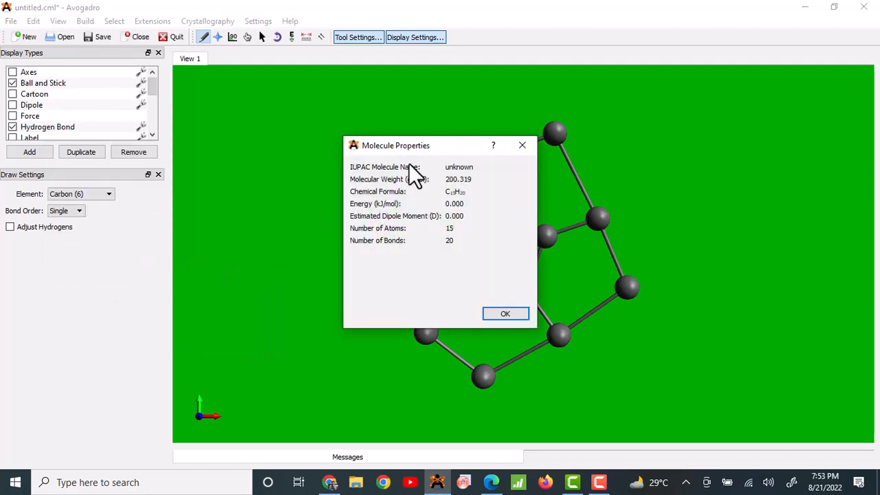
drag(439, 143, 270, 149)
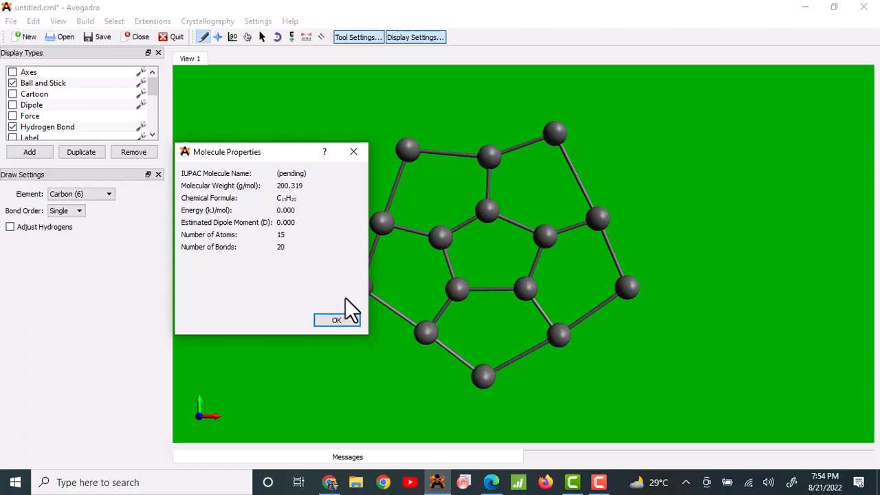
click(336, 322)
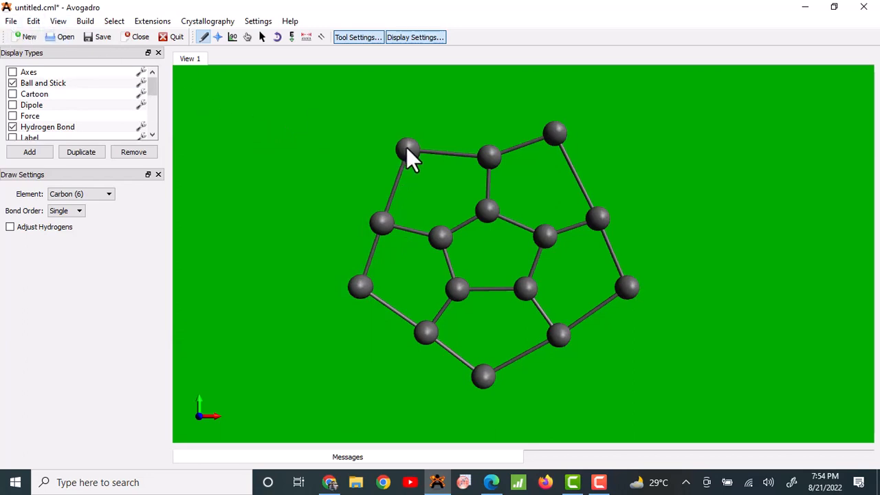
Attach one outward single-bonded carbon to each of the five two-bonded carbons on the skeleton's rim.
drag(406, 147, 361, 110)
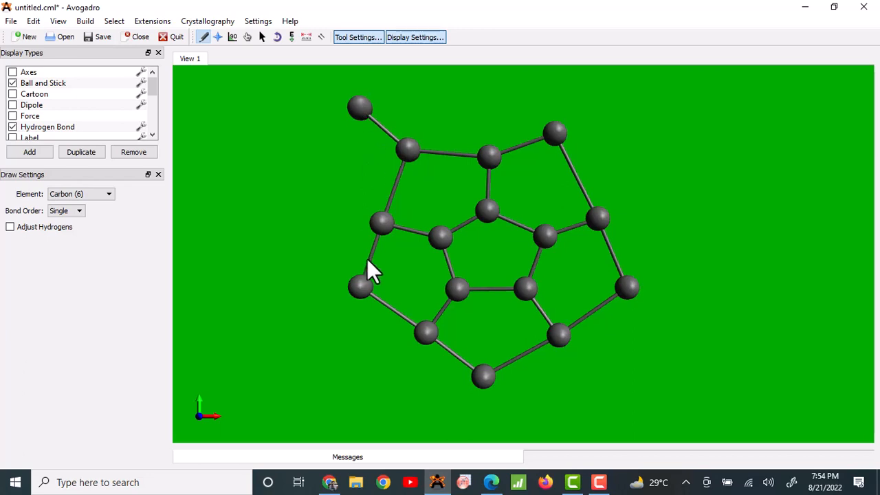
drag(359, 284, 301, 321)
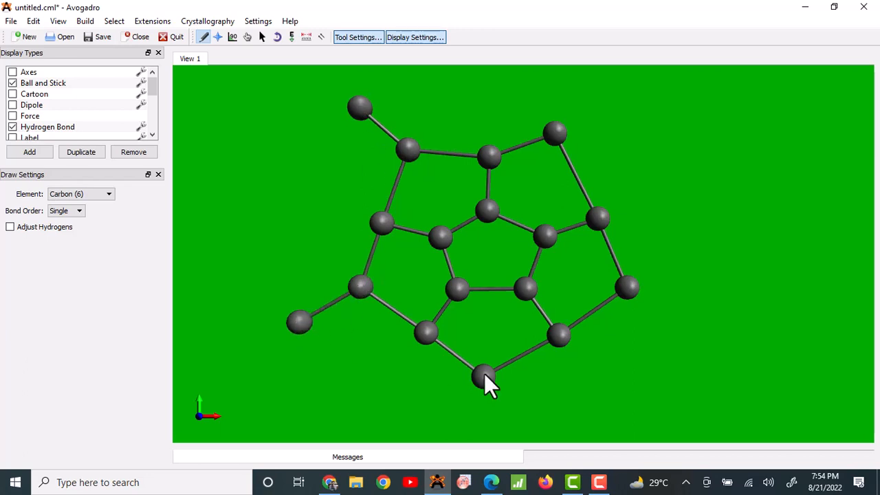
drag(490, 375, 486, 430)
scroll(495, 353, down, 5)
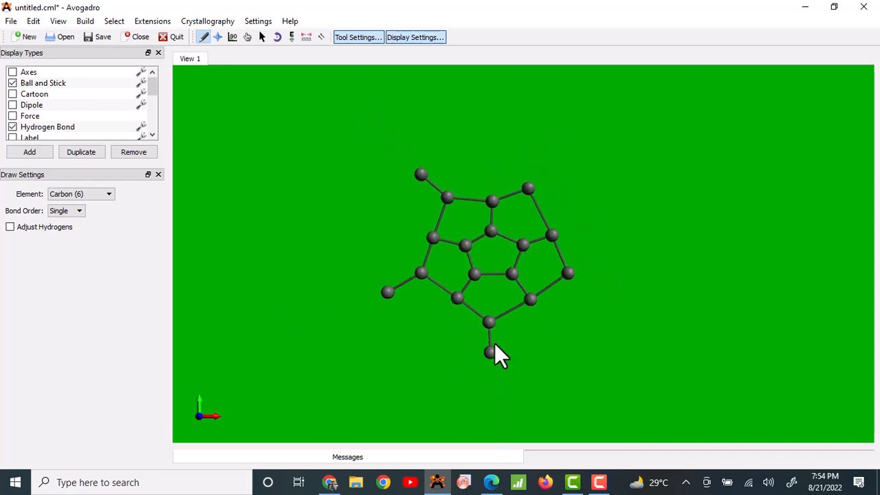
scroll(495, 353, up, 5)
scroll(496, 346, down, 2)
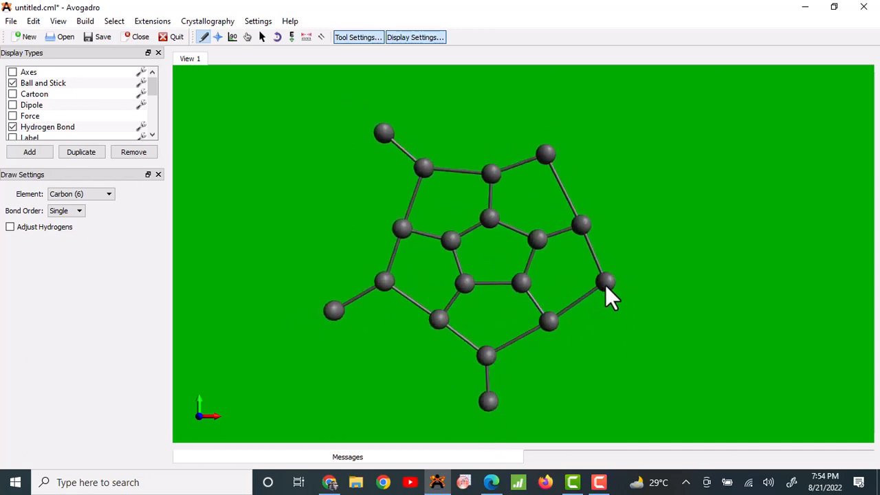
drag(606, 282, 654, 296)
drag(548, 150, 583, 110)
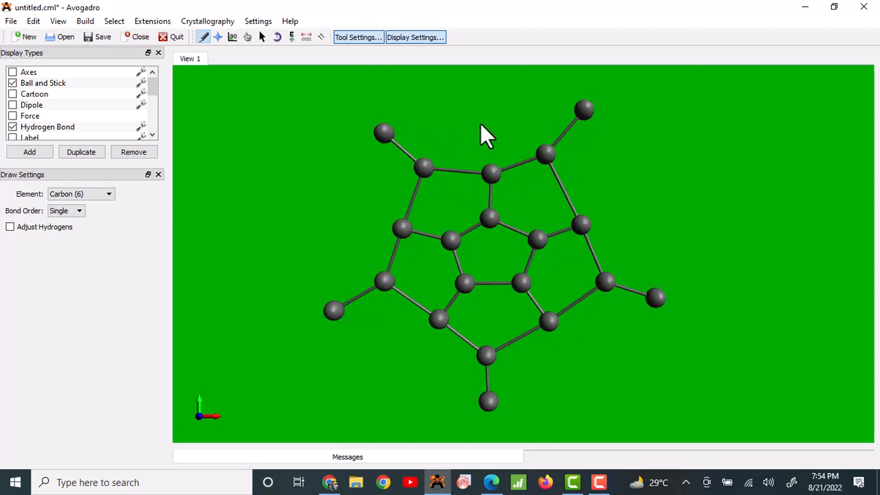
Bond the five outermost carbons to one another in sequence to close the outer pentagon.
drag(384, 133, 581, 112)
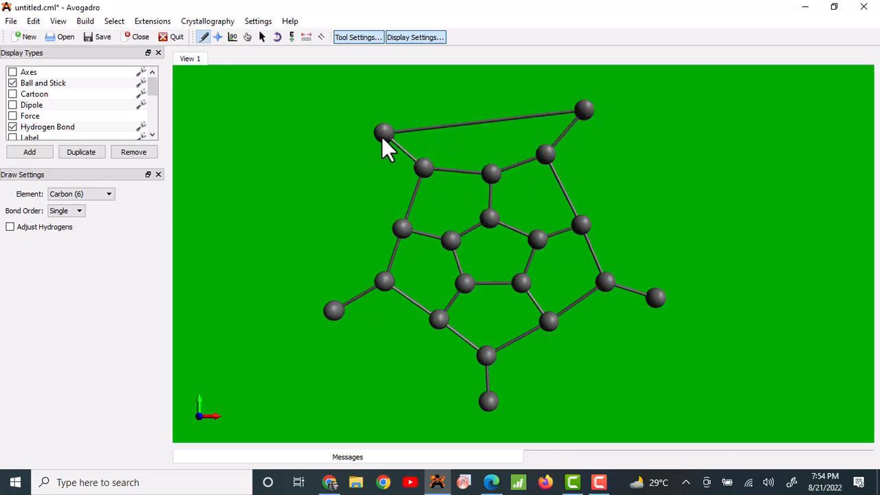
drag(326, 307, 329, 309)
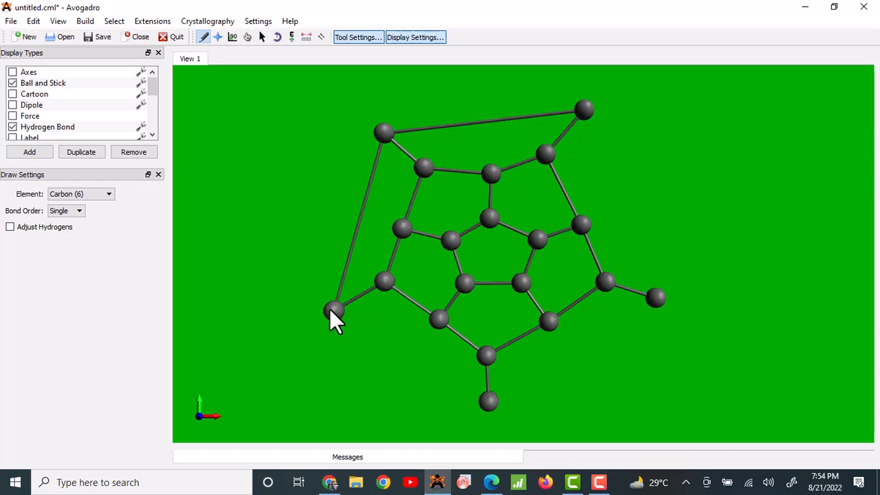
mouse_move(500, 398)
mouse_down()
mouse_move(492, 401)
mouse_move(681, 304)
mouse_move(659, 300)
mouse_up()
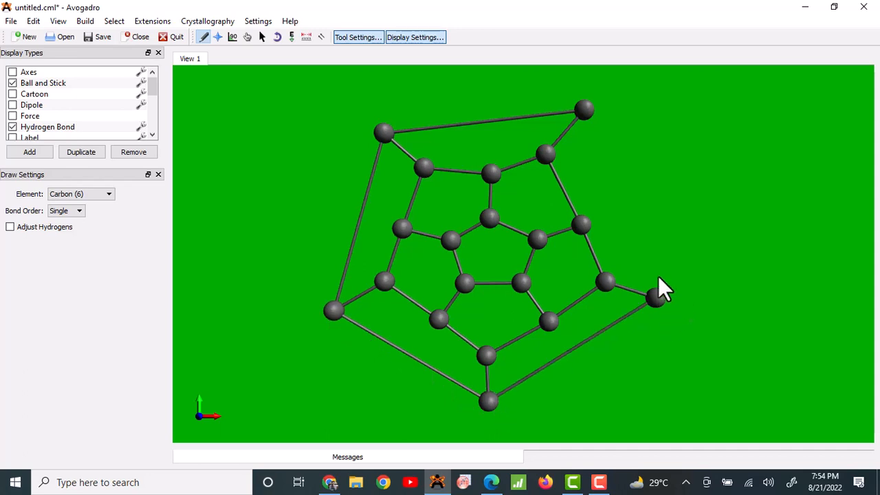
drag(592, 131, 655, 297)
drag(635, 220, 586, 107)
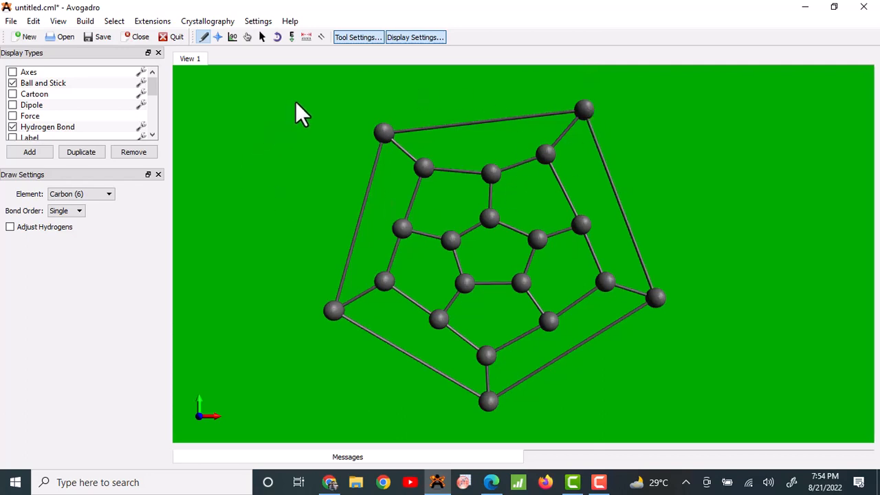
Activate the Auto Optimization tool and compare the skeleton with the C20 Schlegel diagram in the Wikipedia article in Chrome, returning to Avogadro.
click(292, 38)
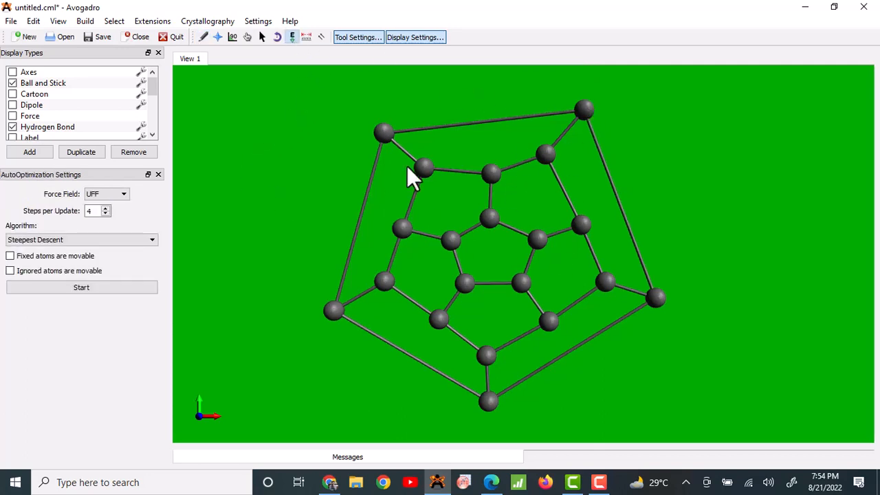
click(330, 482)
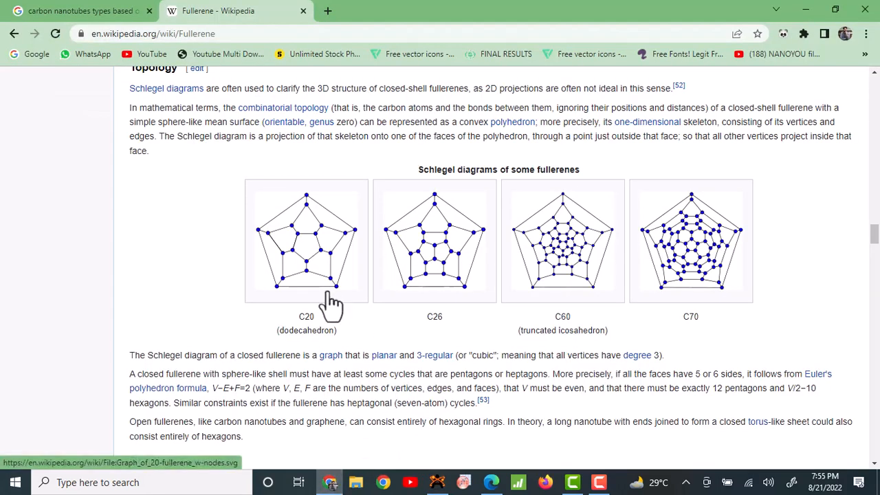
click(330, 482)
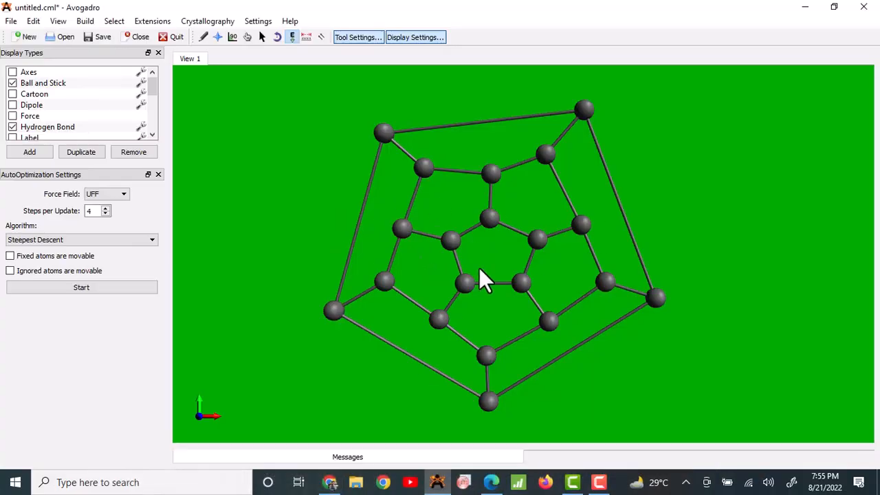
Check the finished skeleton's atom and bond counts in the molecule properties.
click(59, 21)
mouse_move(172, 272)
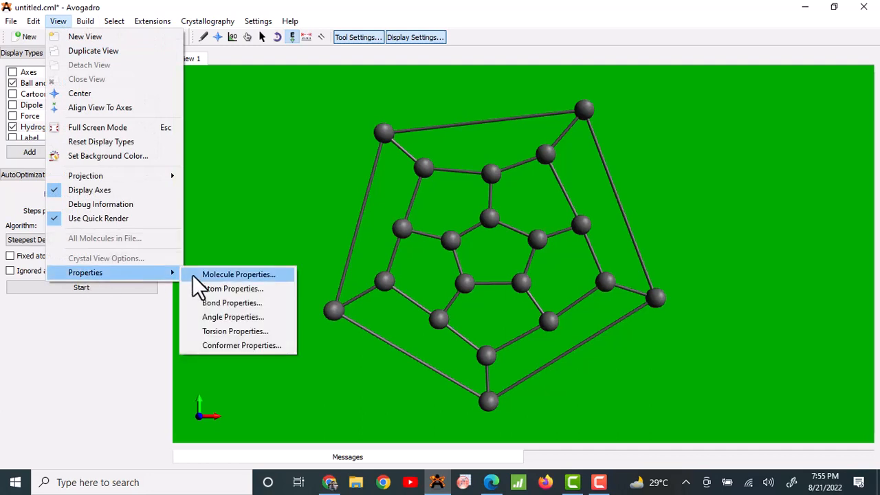
click(206, 274)
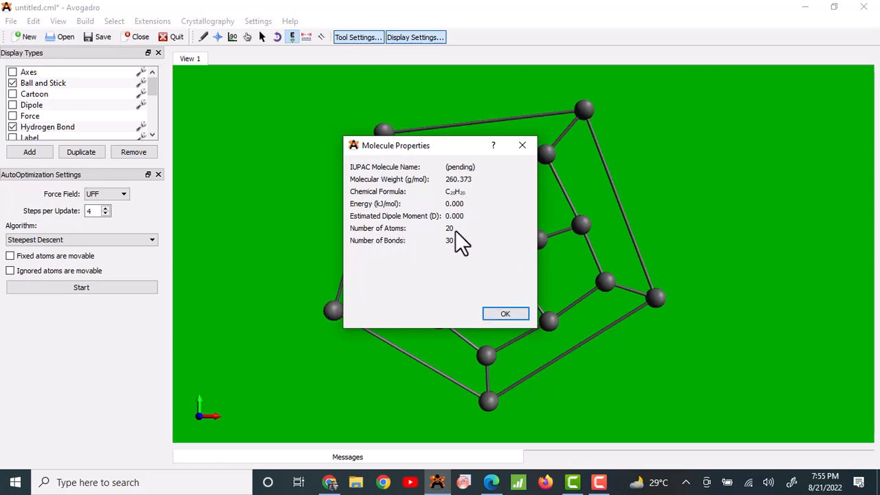
click(521, 313)
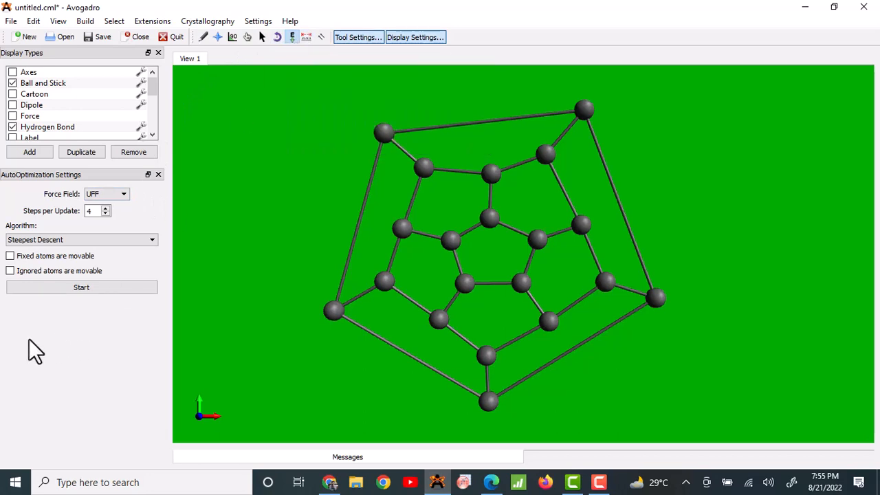
Start auto-optimizing the skeleton with the UFF force field, 4 steps per update and the Steepest Descent algorithm.
click(122, 195)
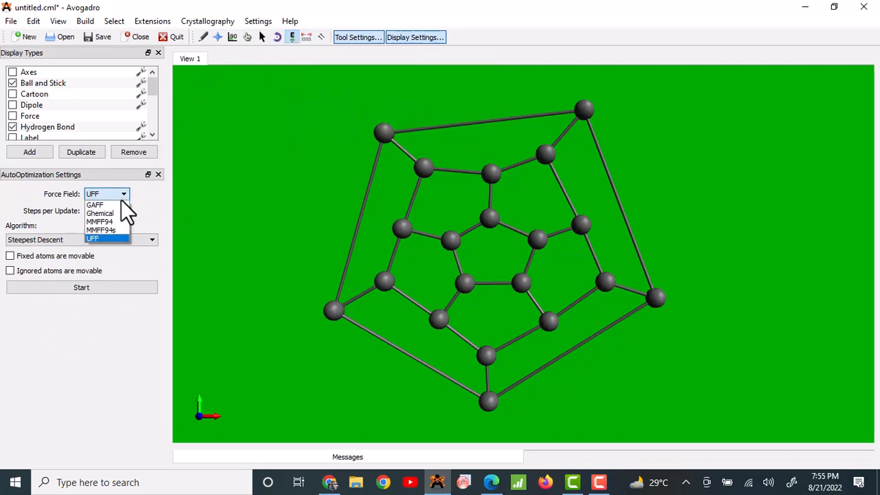
click(107, 240)
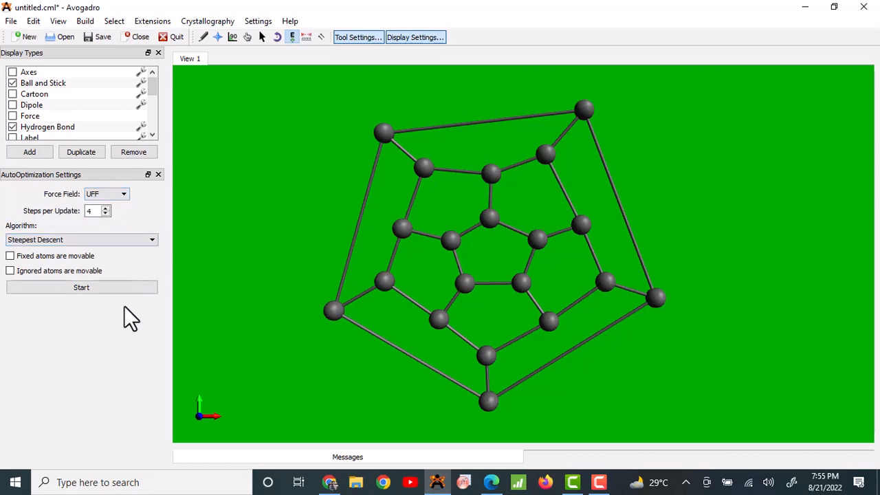
click(99, 290)
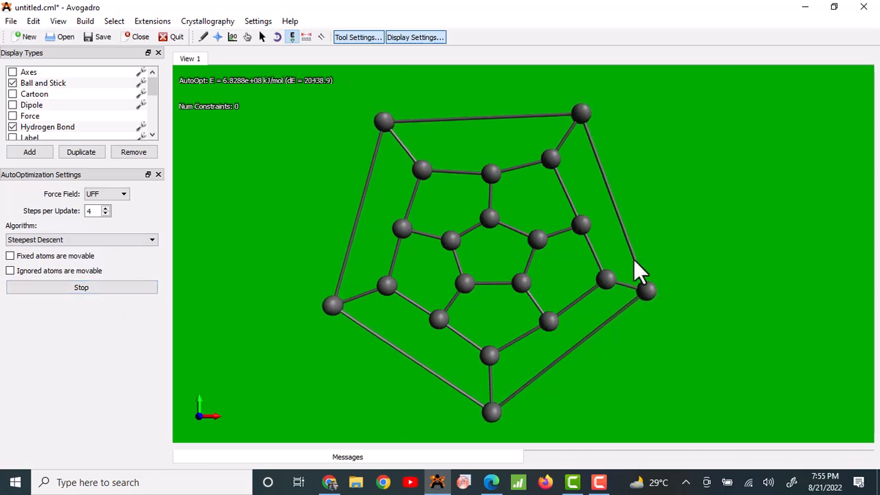
Pull several carbons out of the flat skeleton's plane while the optimization runs, and switch the force field to MMFF94.
drag(730, 246, 646, 154)
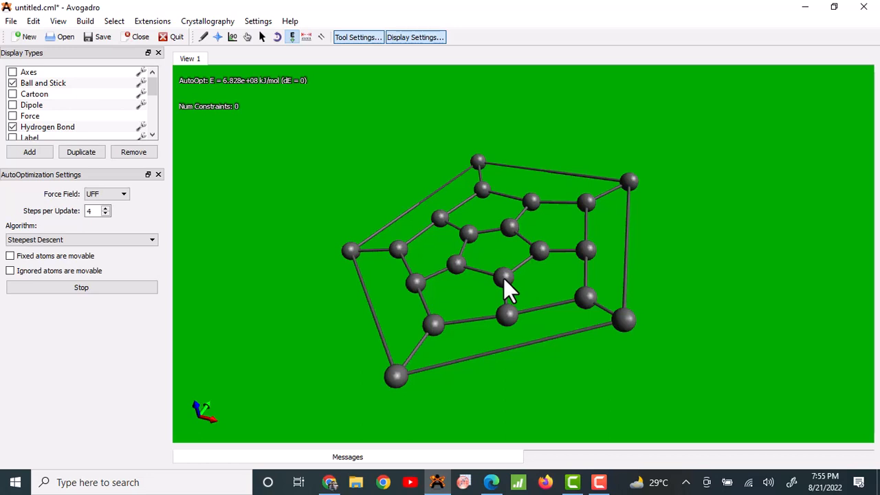
drag(503, 278, 470, 57)
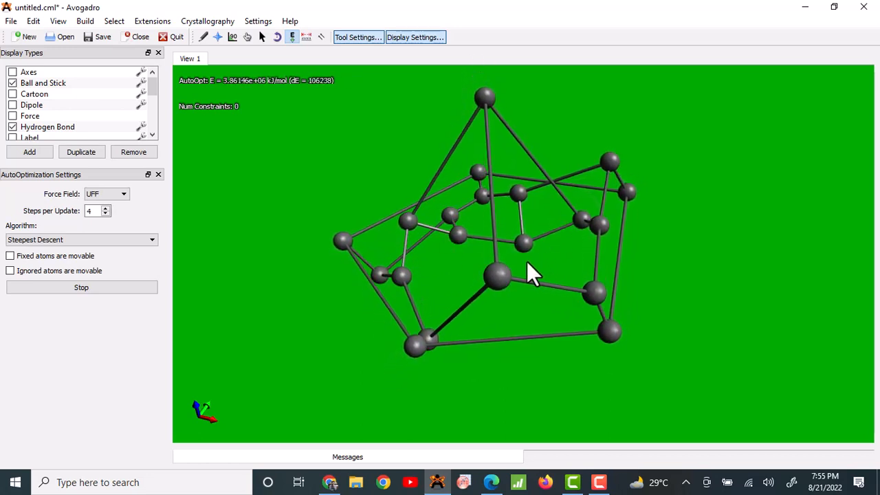
drag(515, 193, 391, 162)
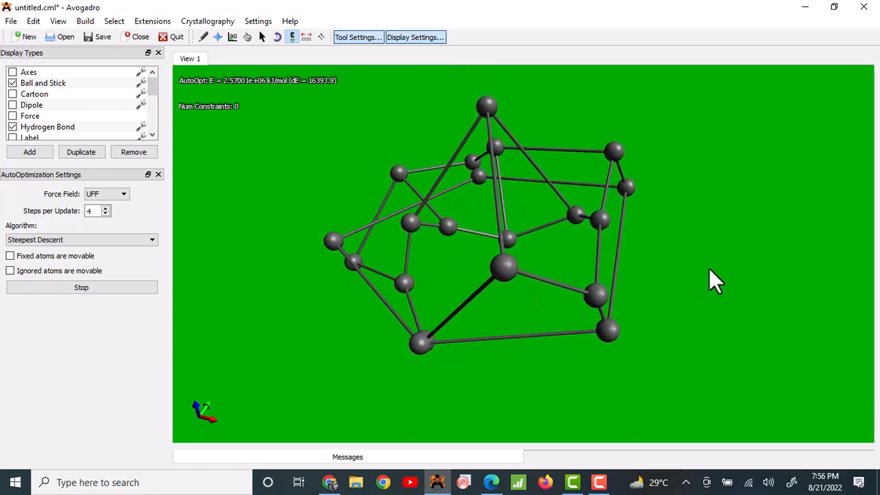
right_drag(709, 269, 582, 181)
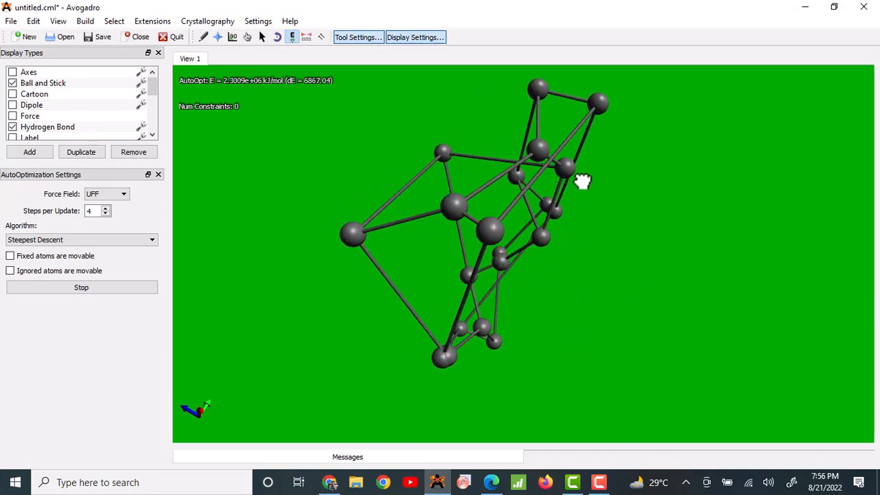
drag(569, 171, 448, 124)
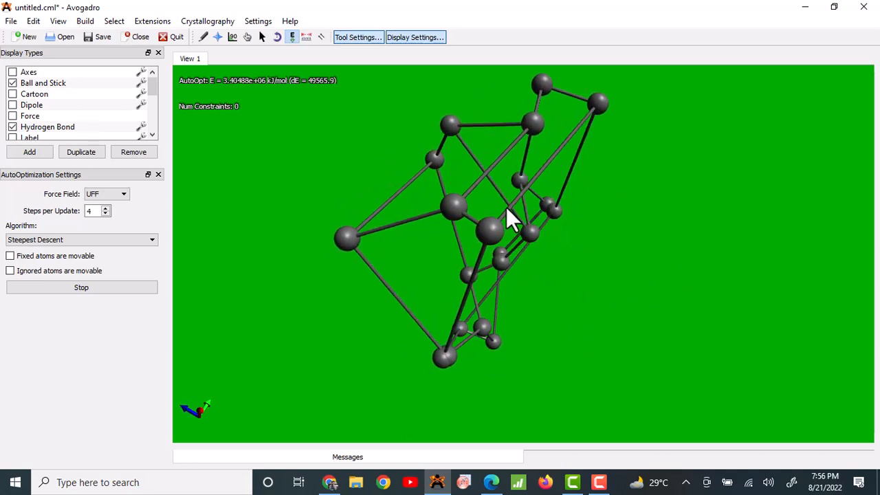
drag(531, 230, 423, 208)
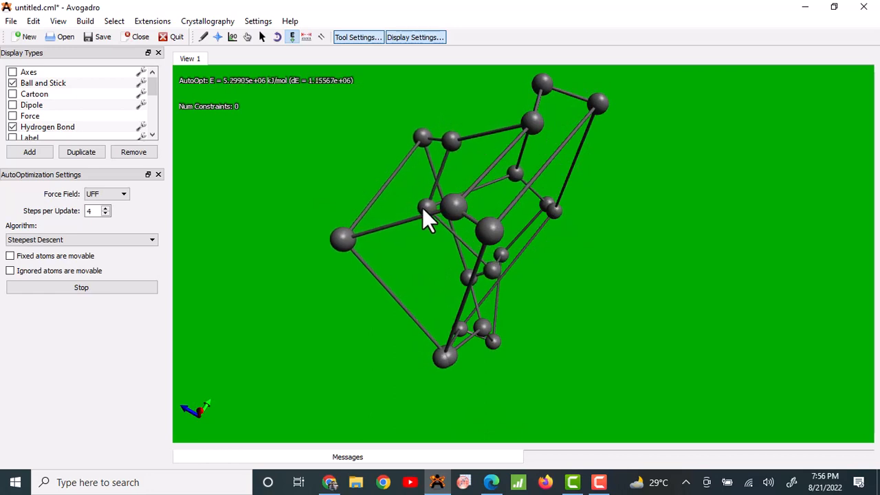
click(113, 197)
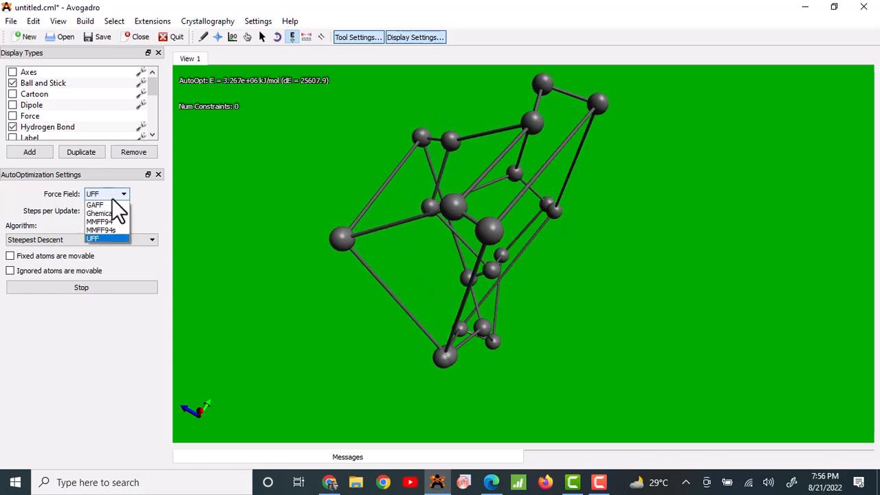
click(109, 221)
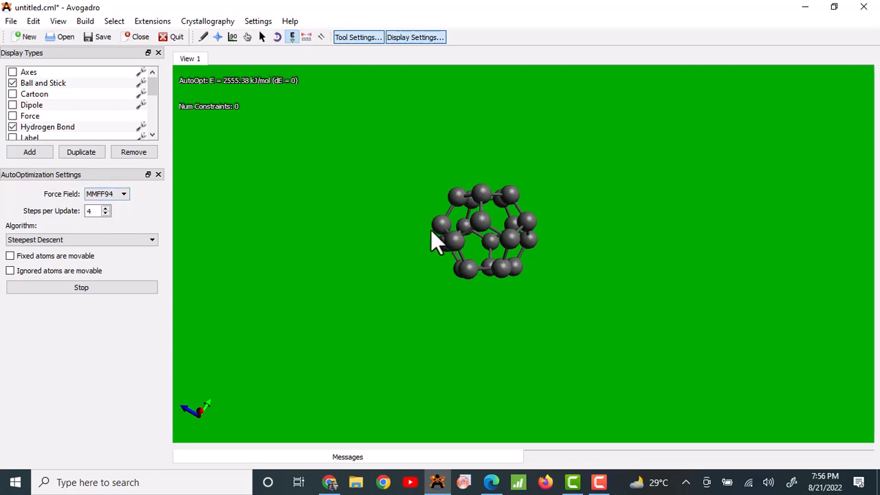
Examine the optimized C20 cage up close and from several sides.
scroll(549, 228, up, 5)
scroll(549, 229, down, 5)
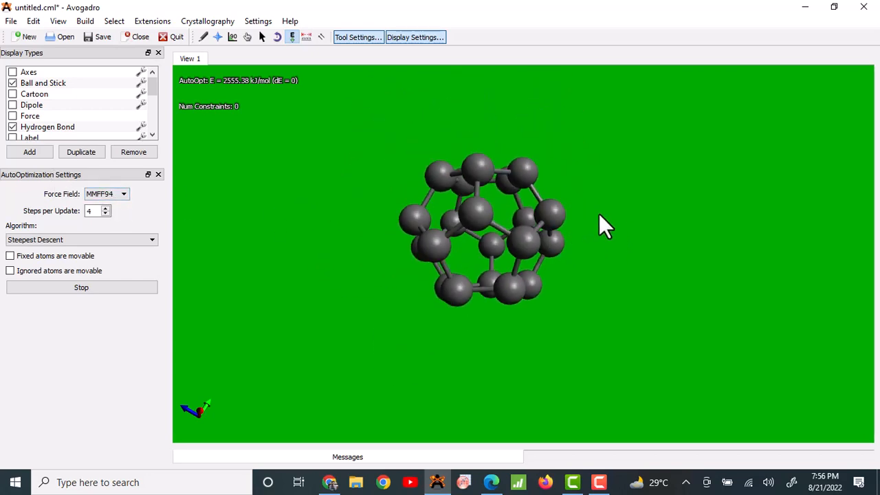
drag(598, 213, 638, 277)
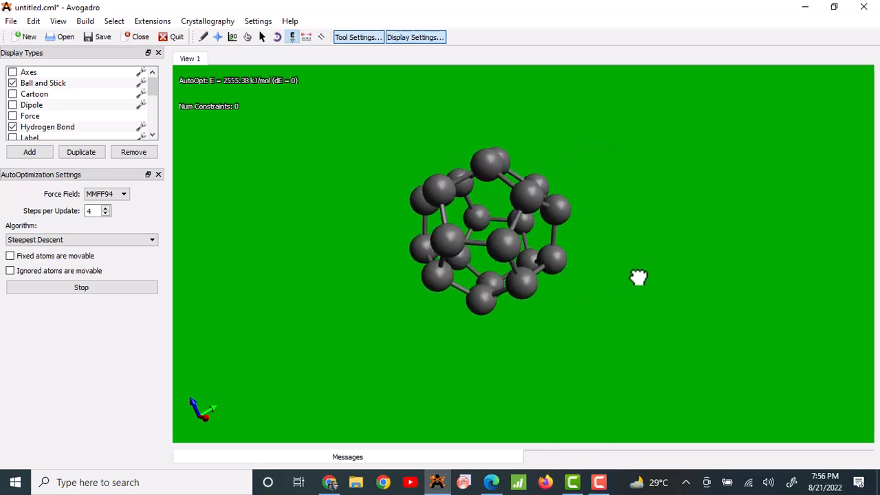
scroll(638, 278, up, 3)
scroll(638, 278, down, 6)
scroll(637, 278, up, 8)
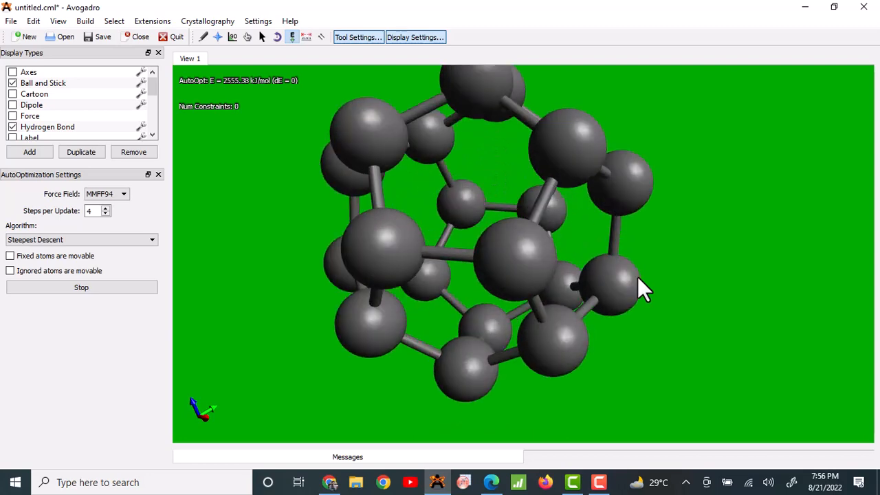
scroll(638, 279, up, 2)
scroll(638, 278, down, 4)
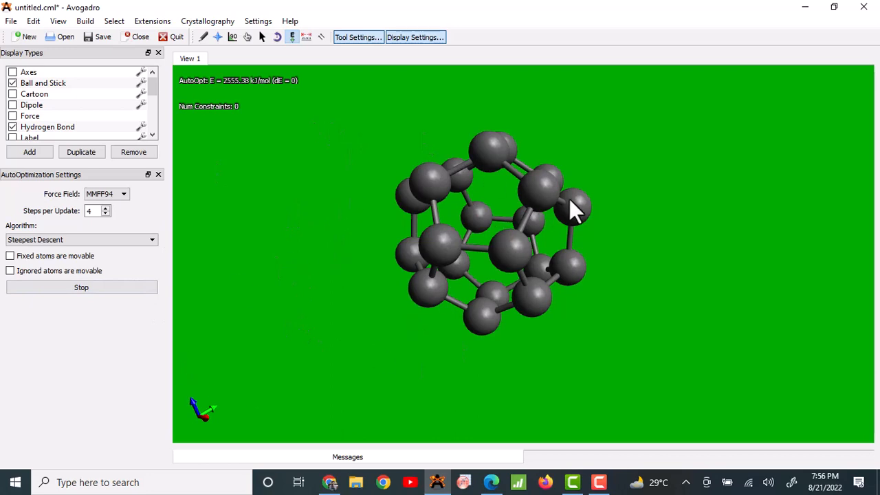
right_drag(673, 224, 603, 263)
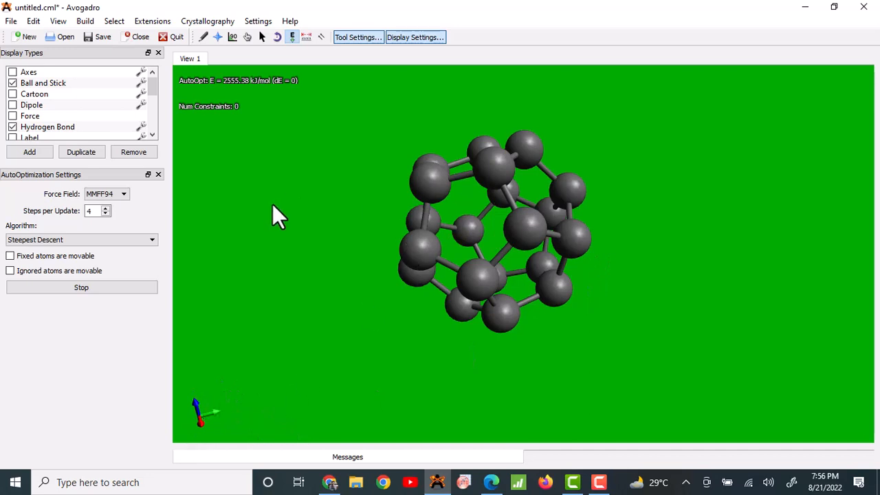
Align the view to the axes and delete the entire C20 molecule.
click(58, 22)
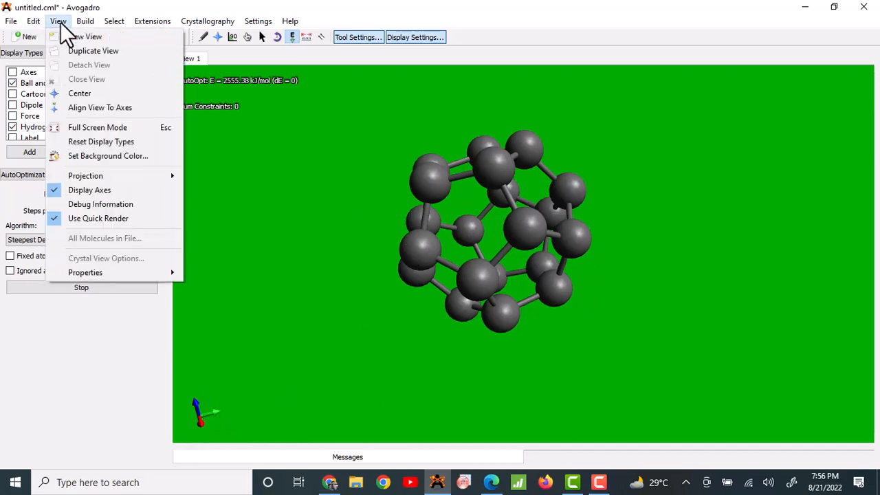
click(130, 105)
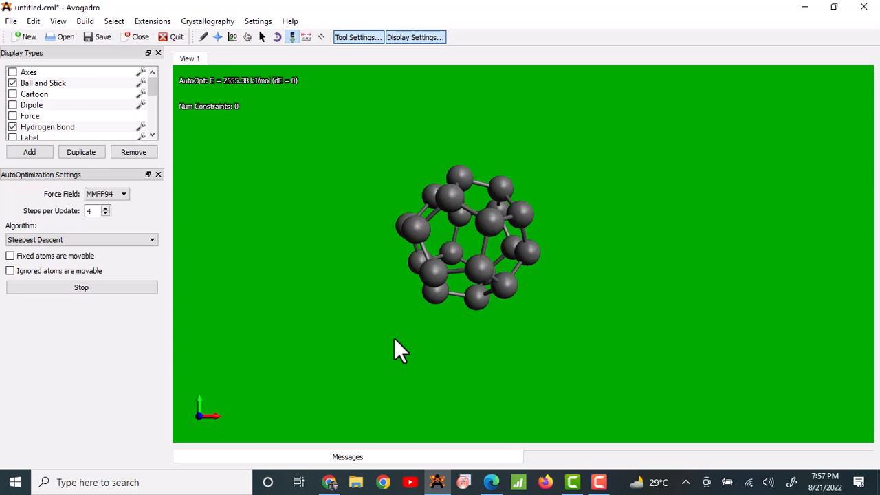
key(ctrl+a)
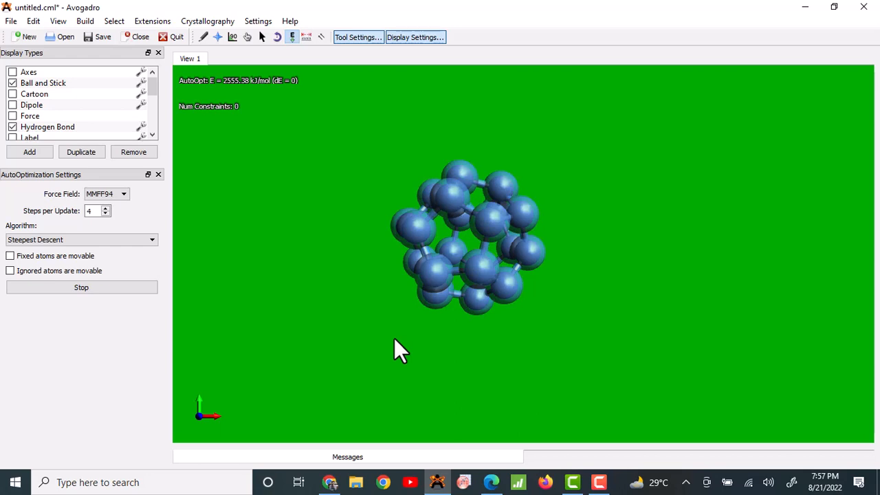
key(Delete)
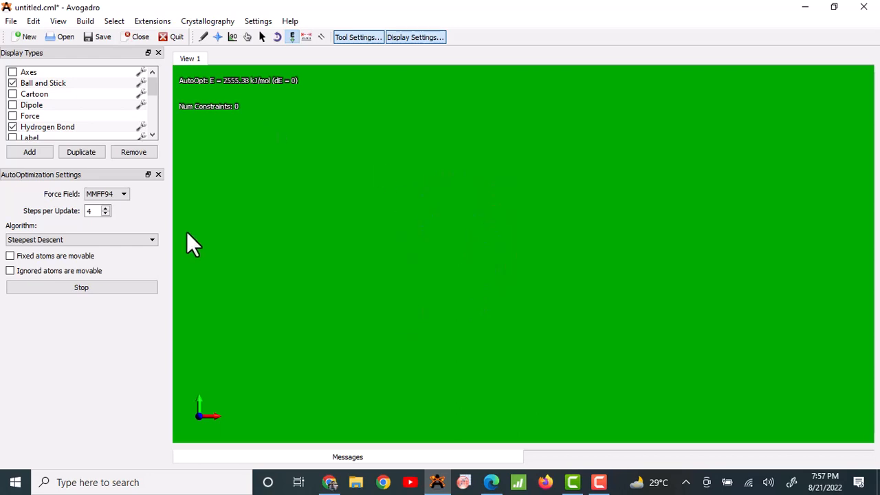
Stop the auto-optimization and open the Nanotube Builder.
click(105, 290)
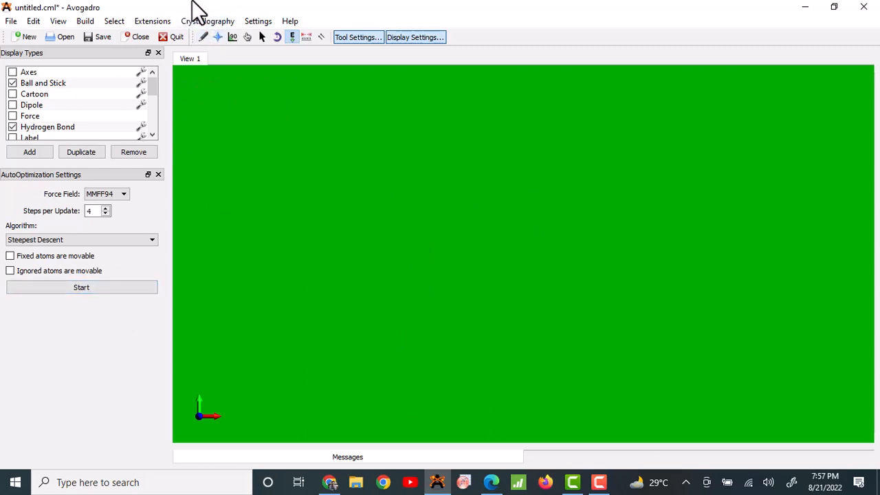
click(91, 22)
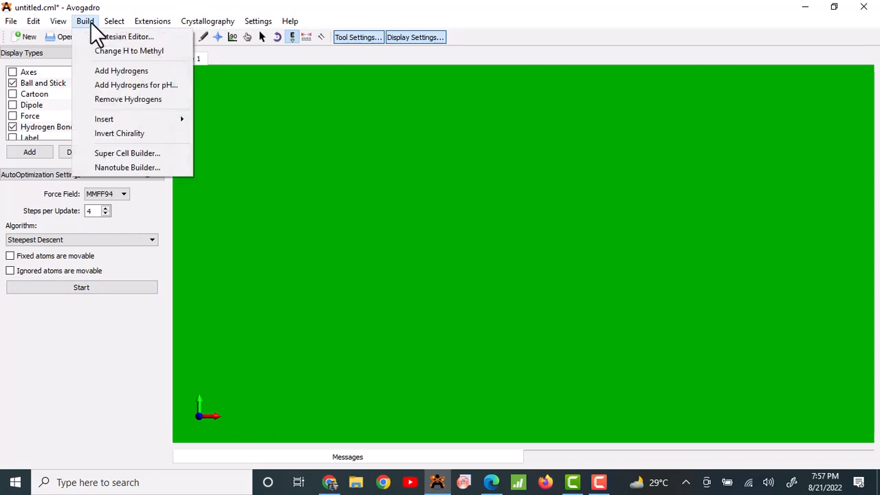
click(143, 167)
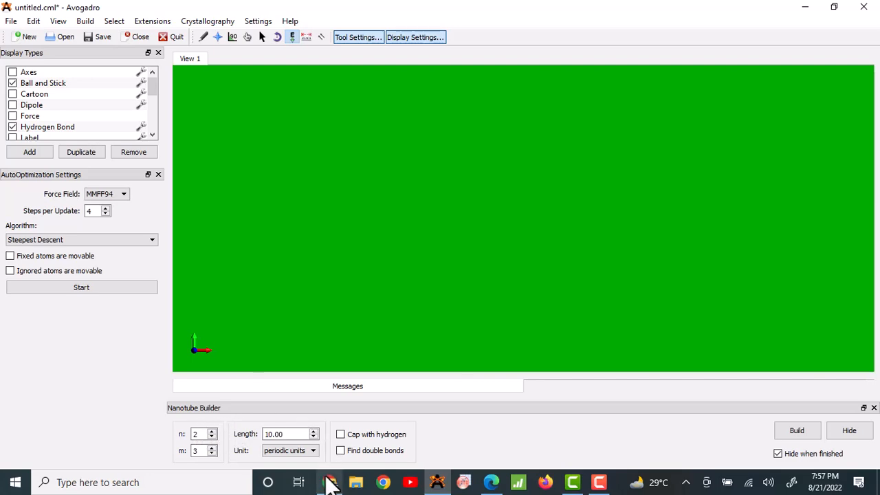
Switch to Chrome and look through the image results on carbon nanotube types based on n and m values.
click(329, 482)
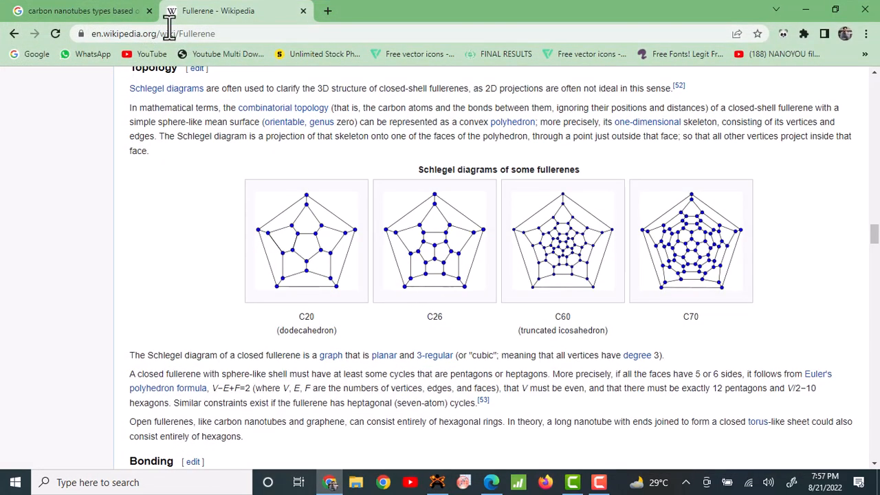
click(39, 11)
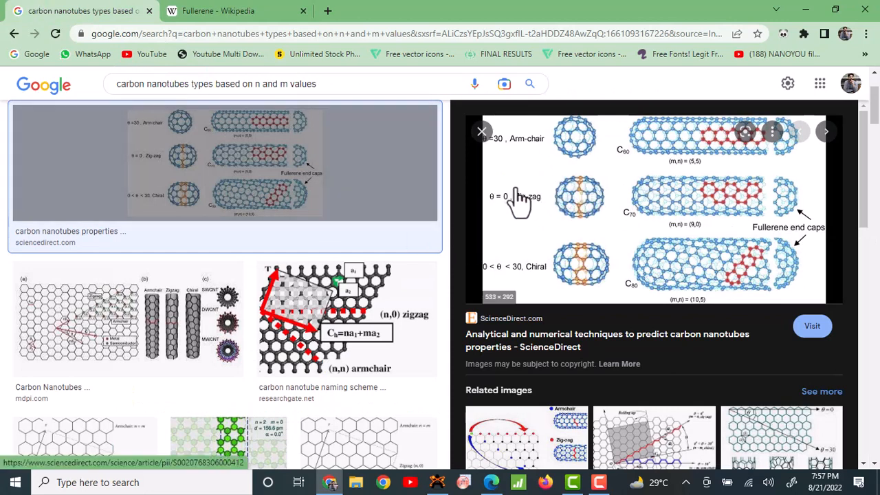
scroll(216, 397, down, 3)
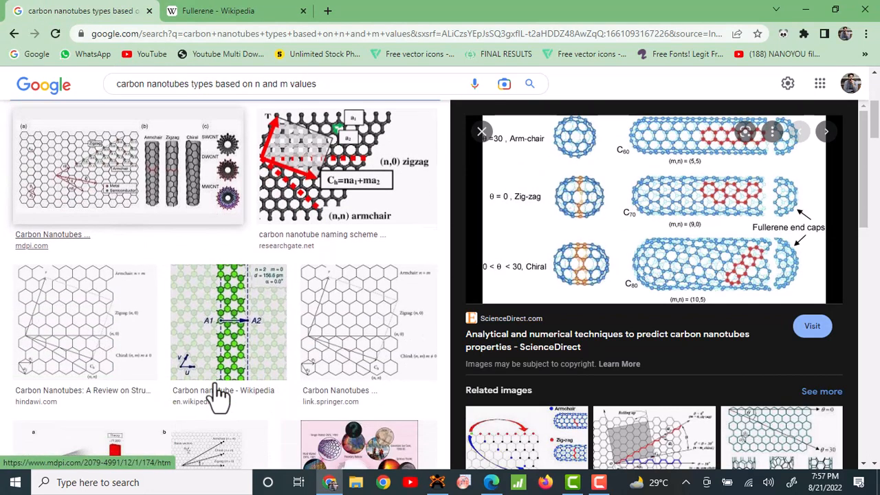
scroll(219, 395, down, 3)
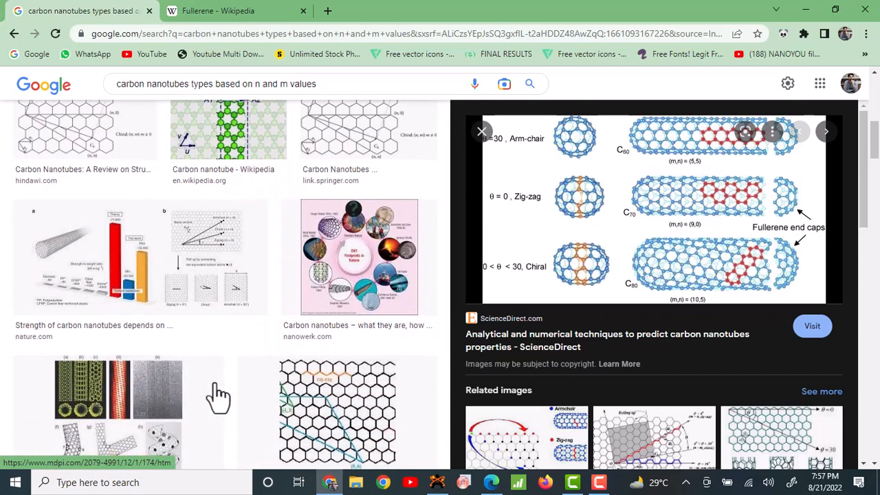
scroll(219, 395, down, 3)
scroll(218, 395, down, 6)
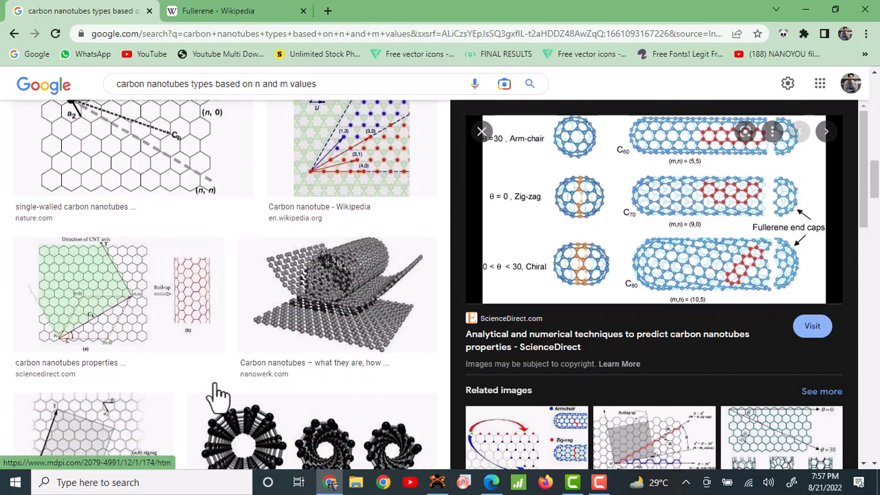
scroll(219, 396, up, 1)
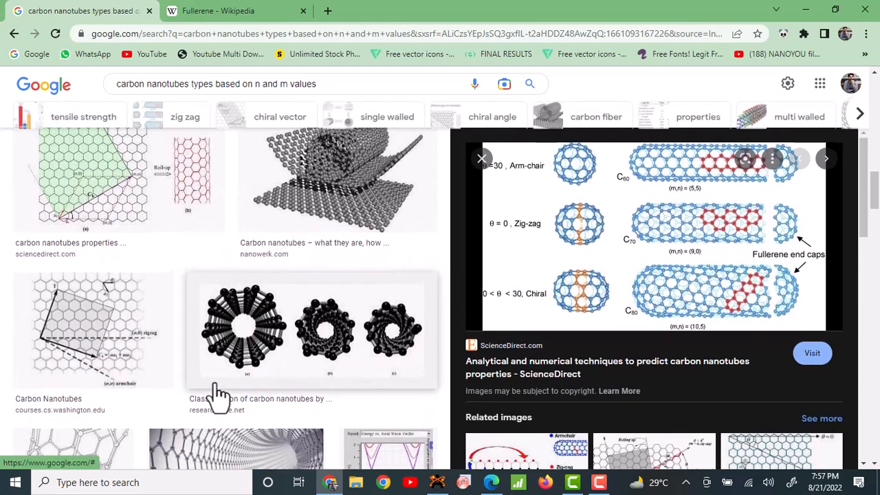
scroll(219, 395, up, 10)
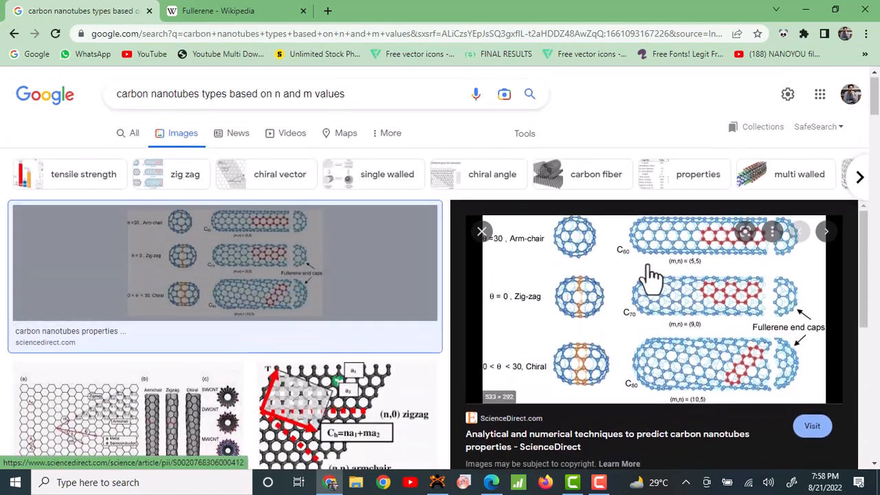
Enlarge the ScienceDirect figure and compare the (m,n) values of the armchair, zigzag and chiral nanotubes.
ctrl+scroll(723, 290, up, 4)
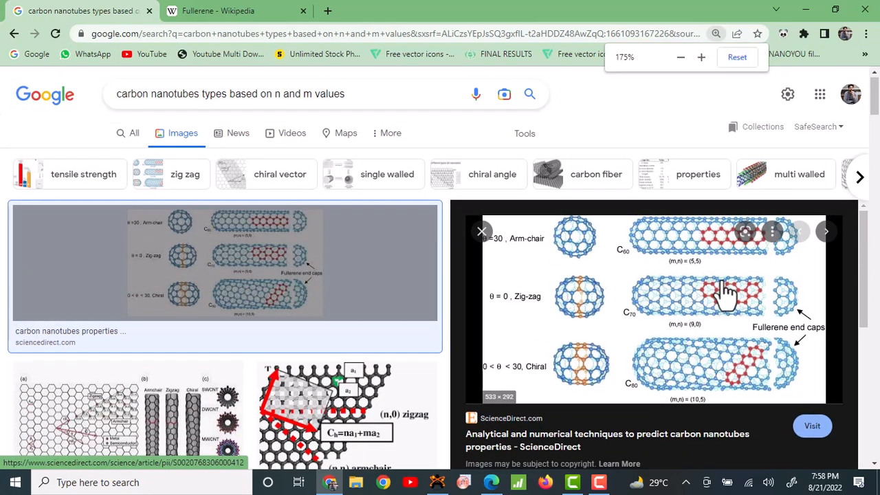
ctrl+scroll(723, 291, up, 1)
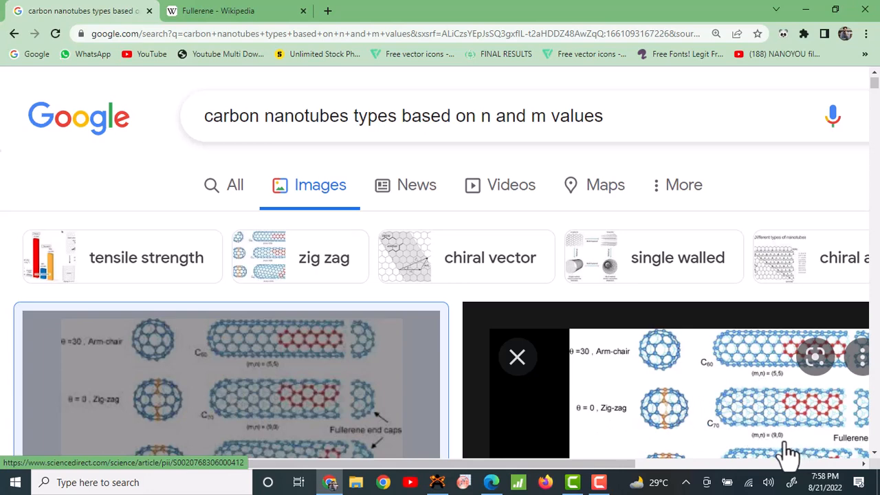
scroll(777, 448, down, 1)
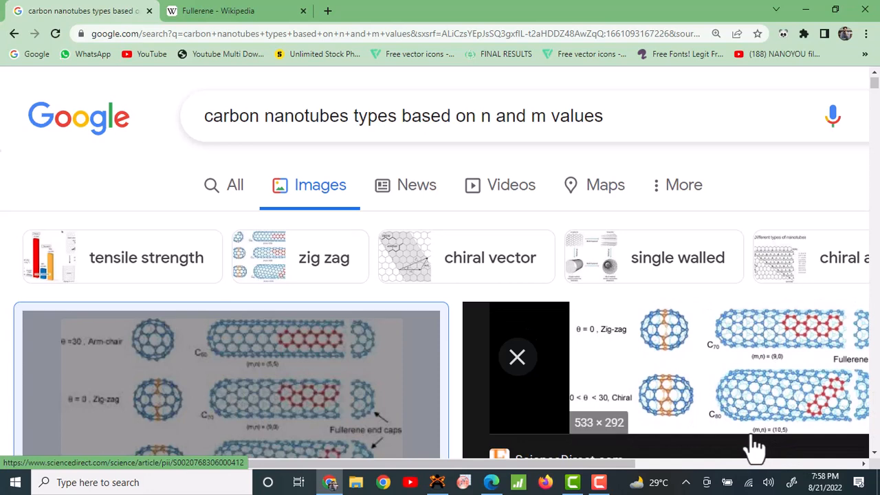
scroll(768, 408, up, 1)
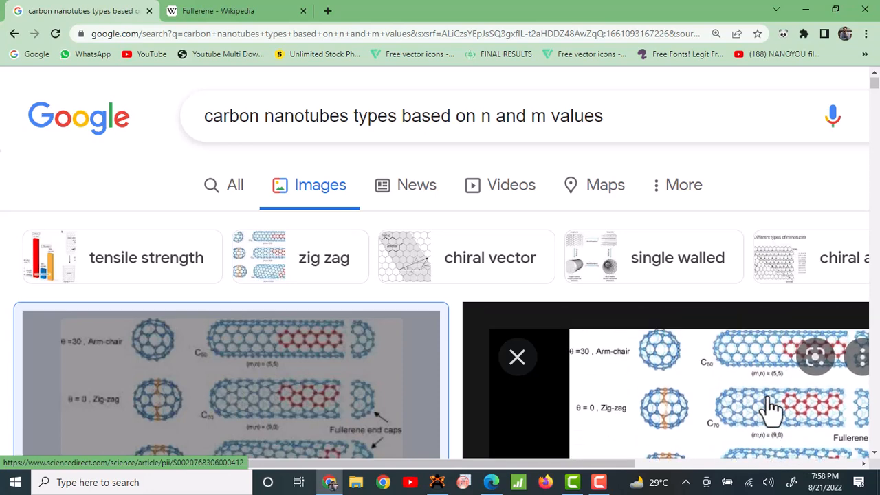
ctrl+scroll(770, 408, down, 2)
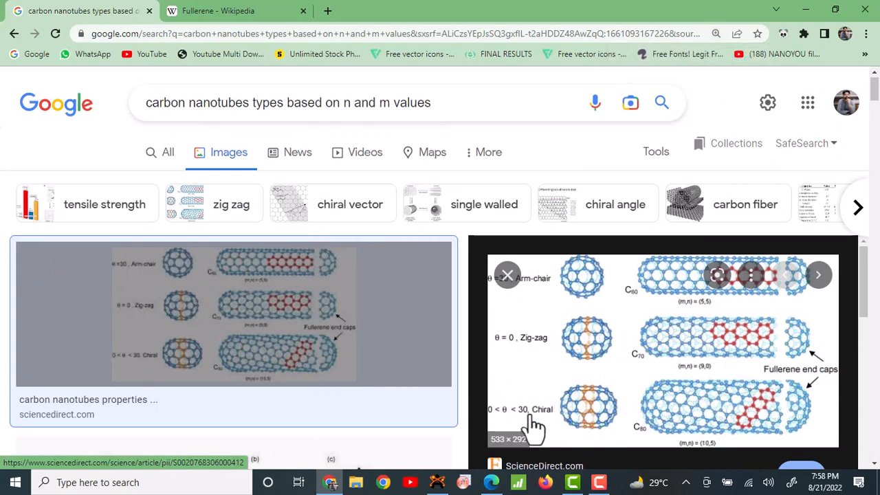
Switch back to Avogadro and build a nanotube with n 2, m 3 and length 10.00 periodic units, hiding the builder when finished.
click(437, 483)
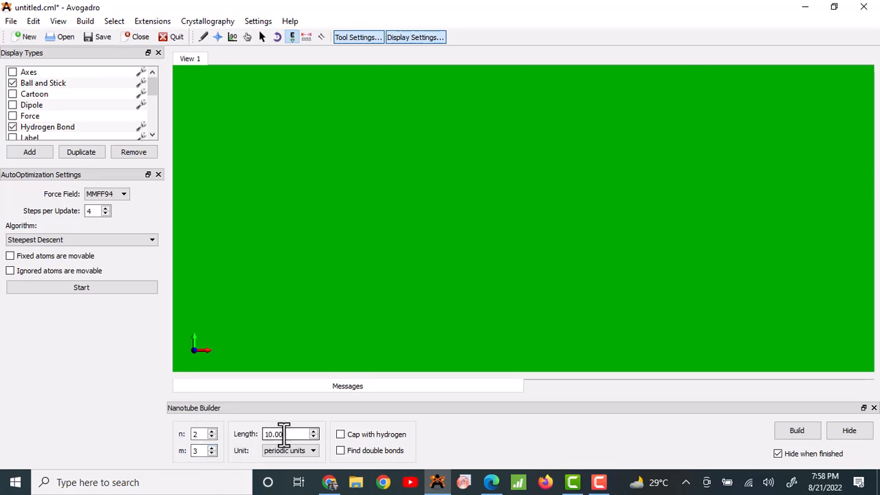
click(300, 451)
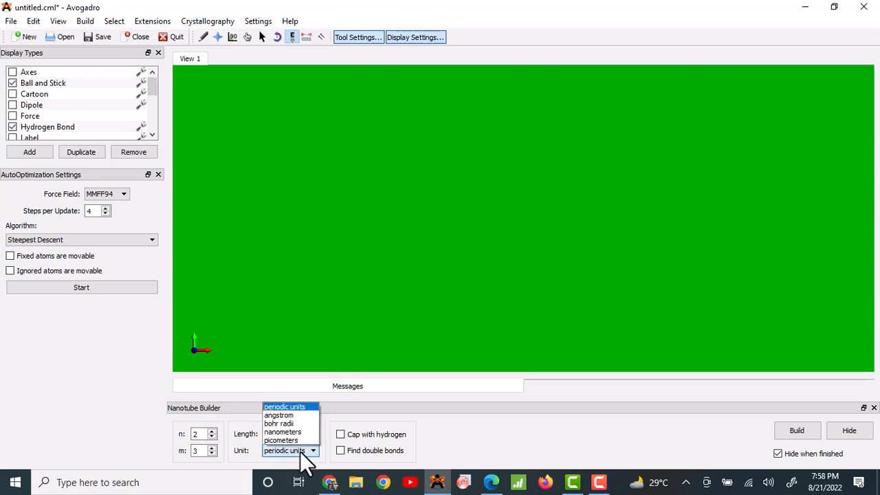
click(300, 454)
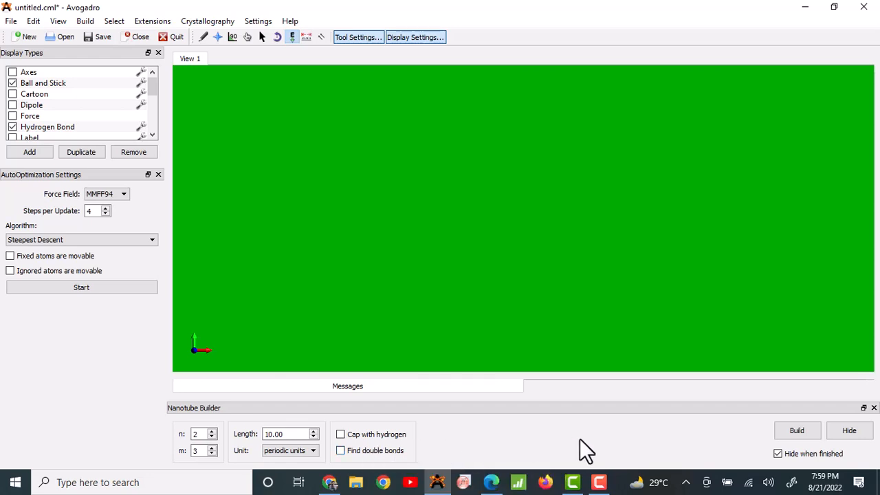
click(777, 454)
click(778, 453)
click(795, 433)
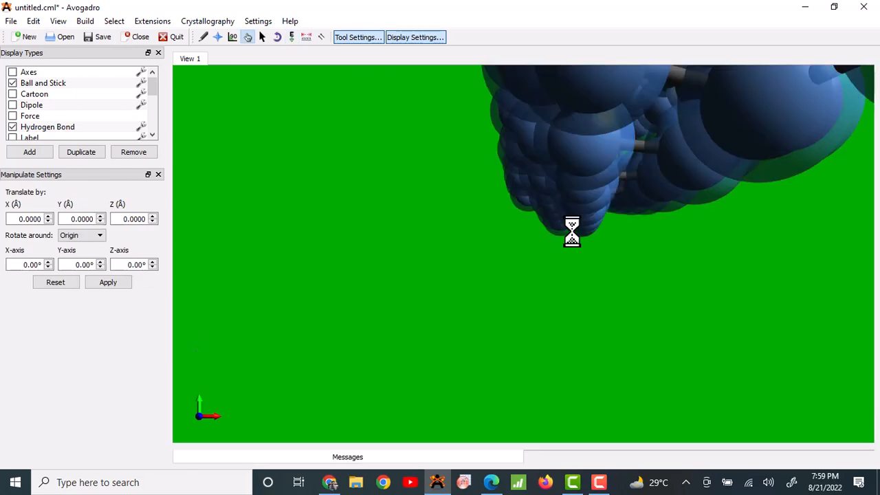
Move the selected nanotube to the middle of the view with the manipulation tool.
scroll(604, 247, down, 5)
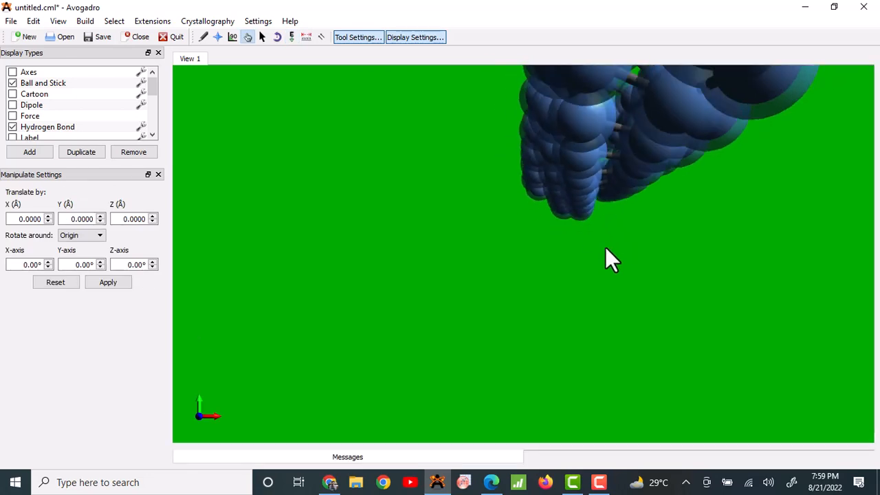
scroll(605, 249, down, 2)
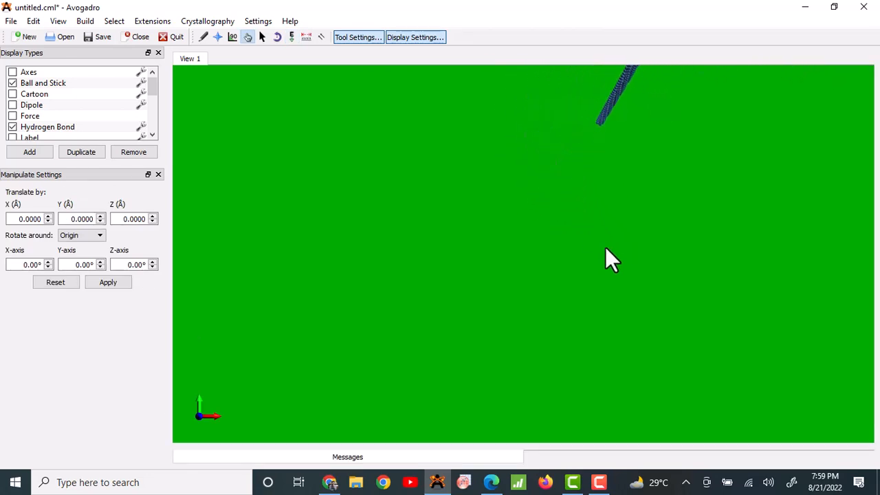
scroll(605, 249, up, 2)
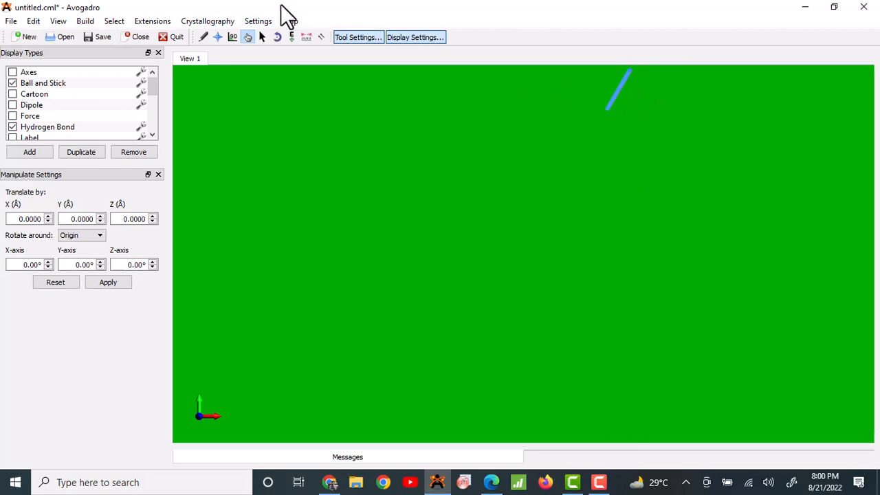
click(261, 37)
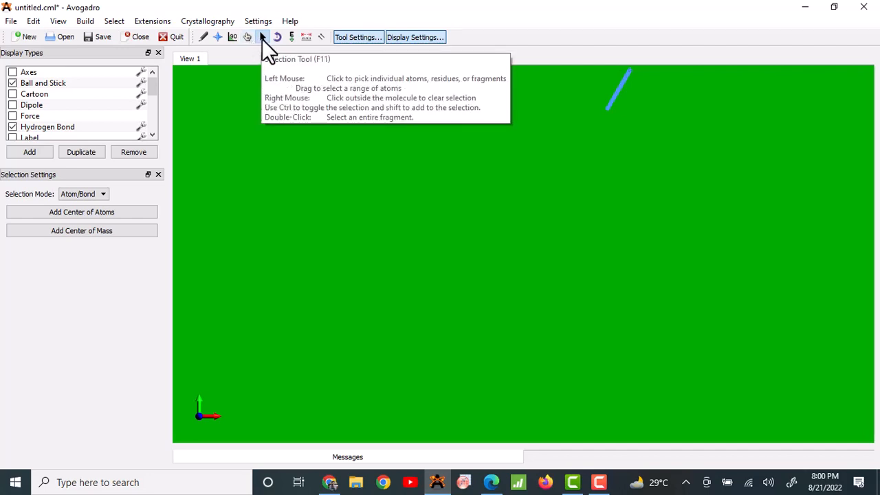
click(248, 38)
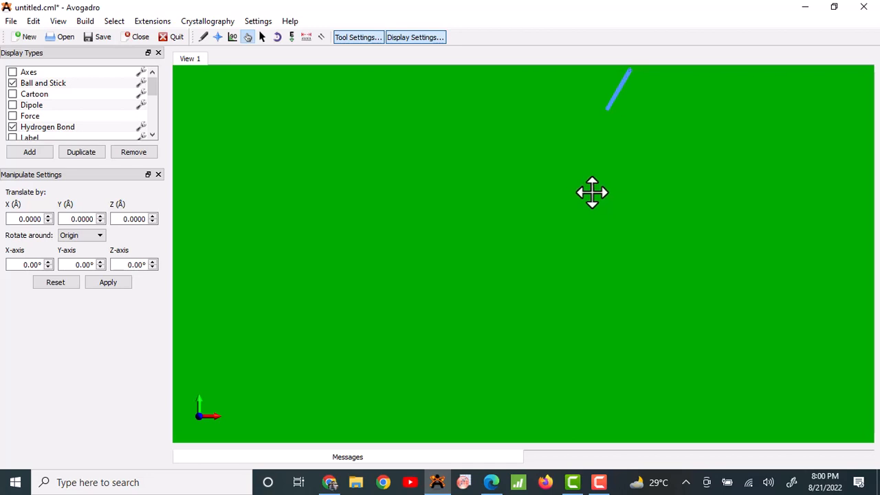
drag(592, 192, 513, 254)
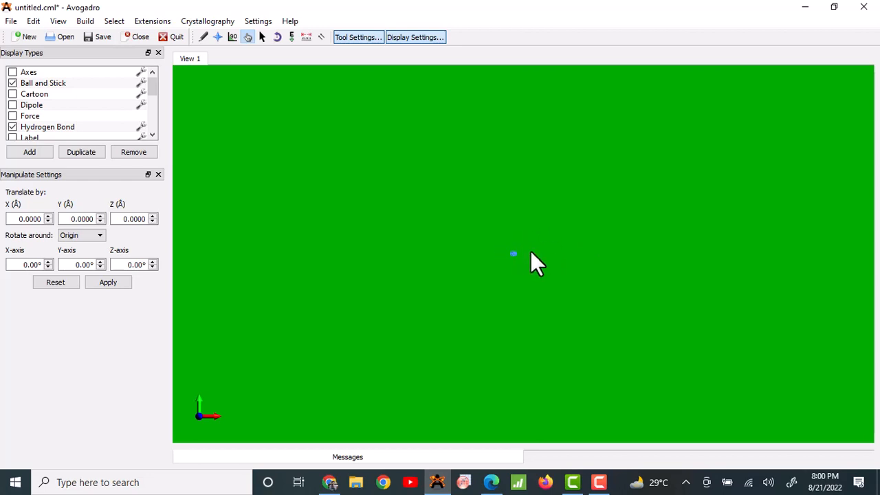
Examine the nanotube's open end and look through its hollow interior along the tube axis.
scroll(530, 250, up, 6)
scroll(530, 251, down, 4)
scroll(530, 250, up, 1)
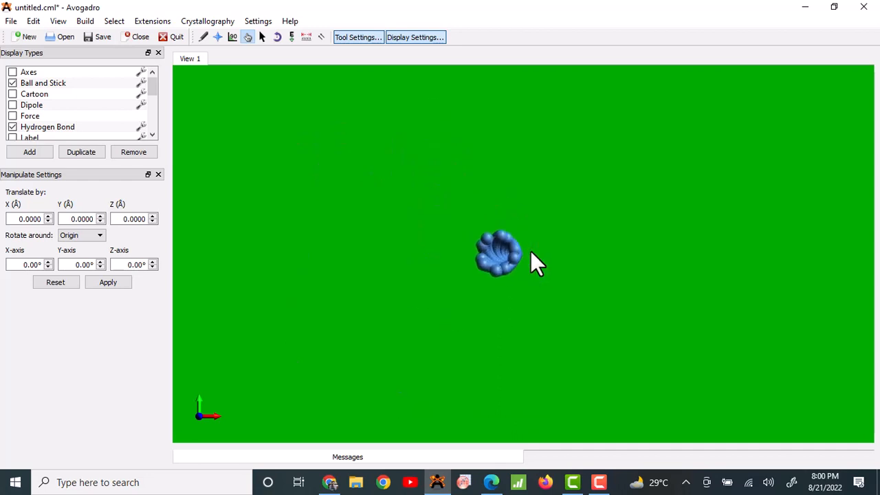
scroll(530, 251, up, 3)
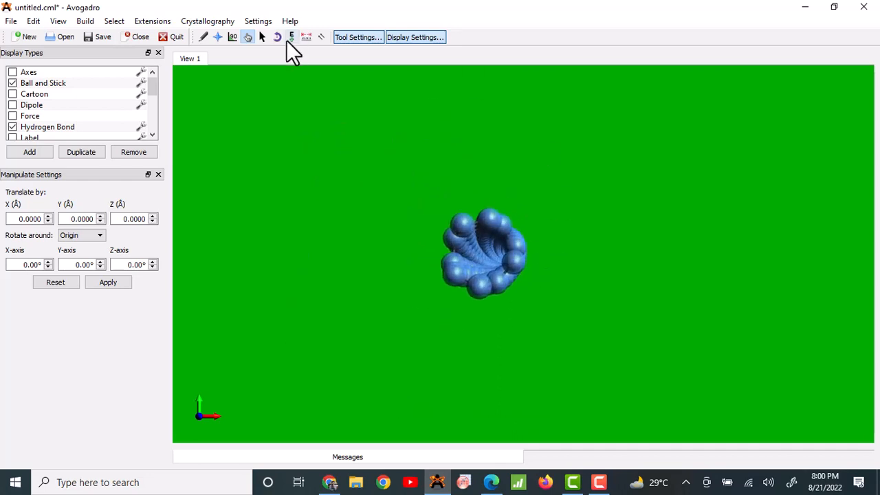
click(214, 37)
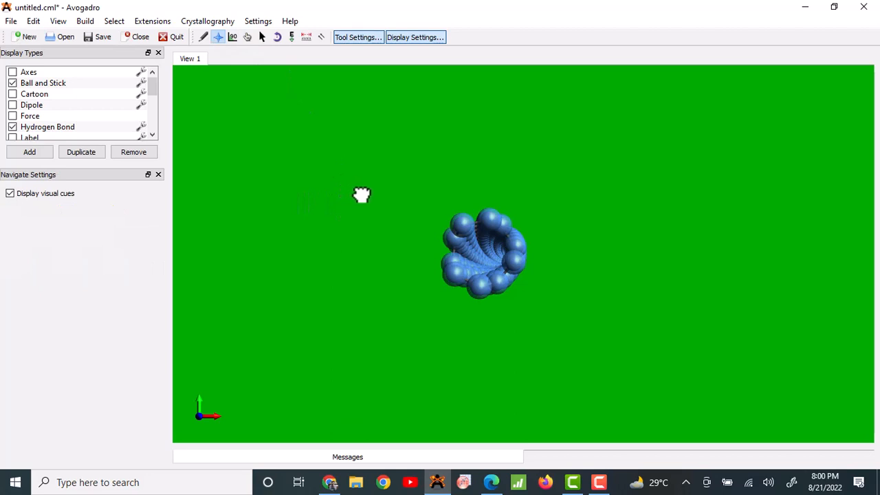
drag(371, 196, 375, 196)
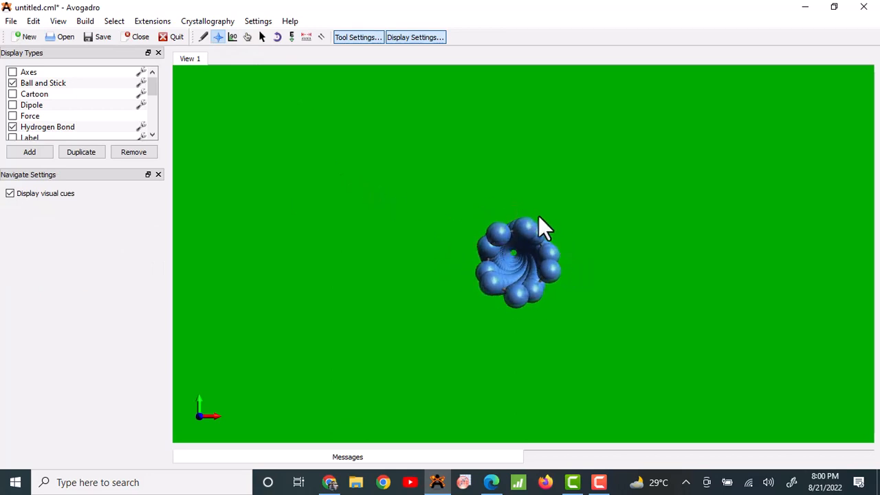
scroll(544, 198, up, 10)
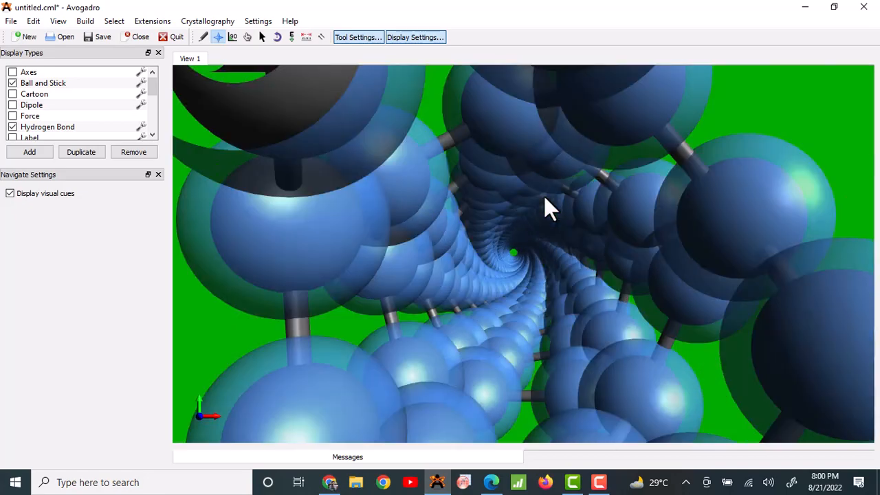
scroll(544, 199, down, 15)
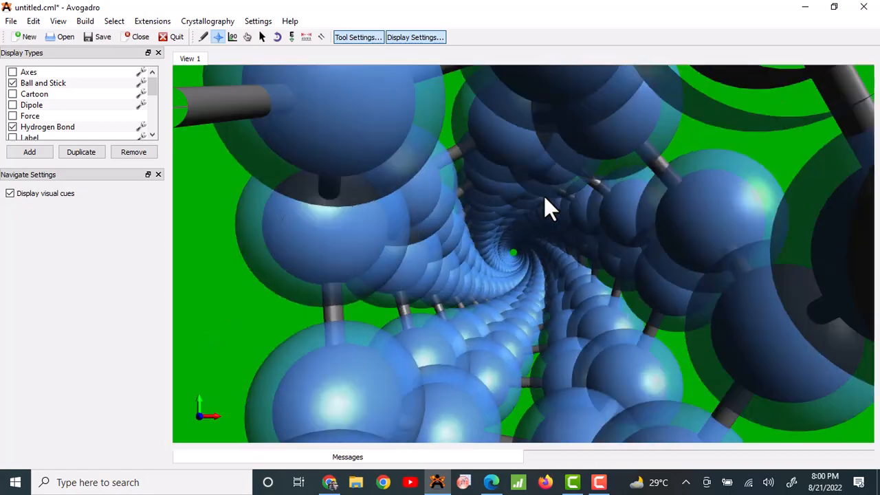
scroll(543, 198, up, 2)
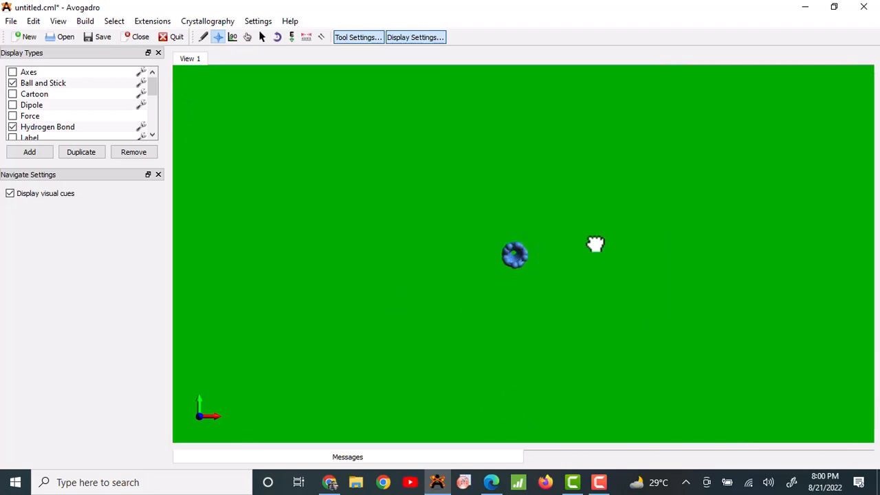
Turn the nanotube side-on, bring its wall into close view and clear the atom selection.
drag(598, 220, 406, 221)
scroll(511, 263, up, 10)
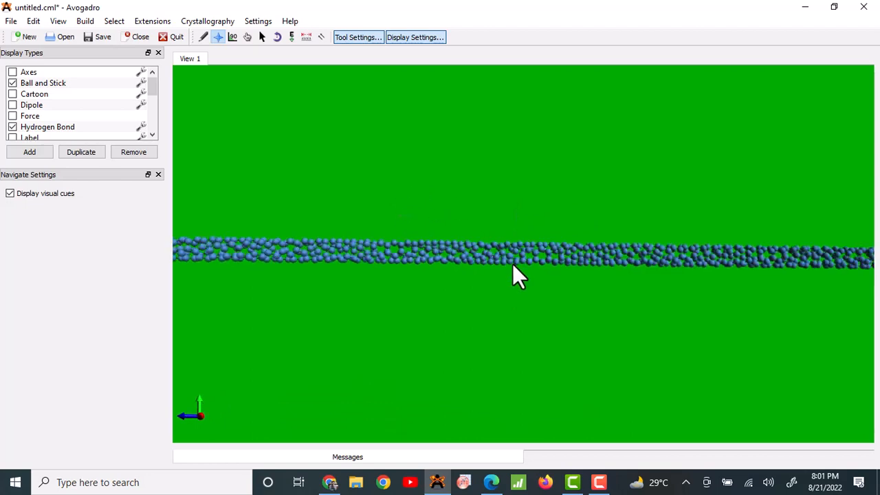
scroll(512, 263, down, 2)
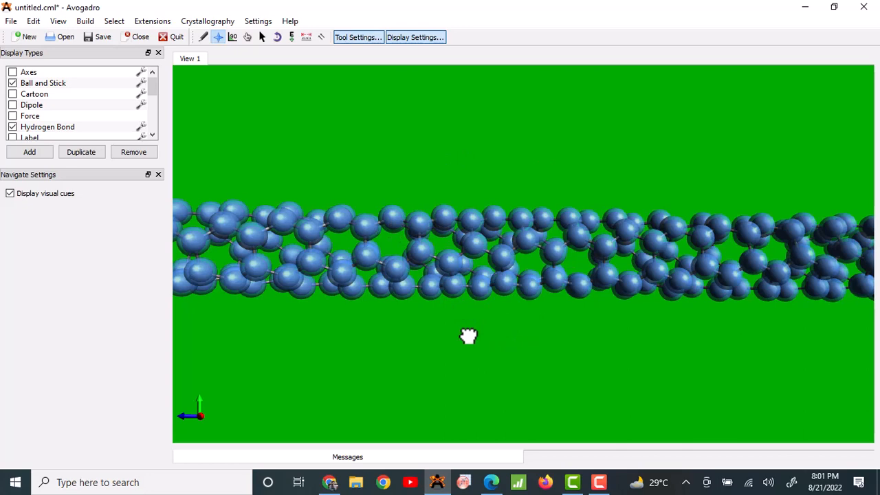
key(ctrl+shift+a)
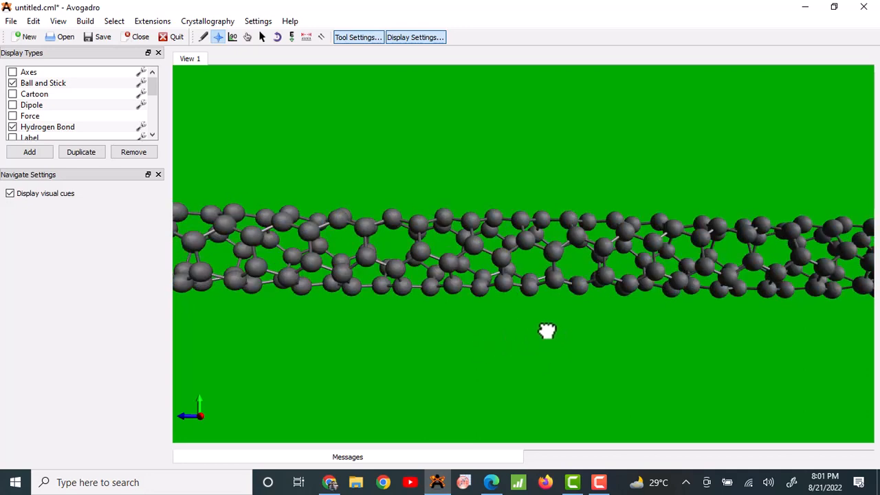
Compare the nanotube's wall with the armchair, zig-zag and chiral nanotube picture in Chrome, and return to Avogadro.
drag(546, 330, 582, 285)
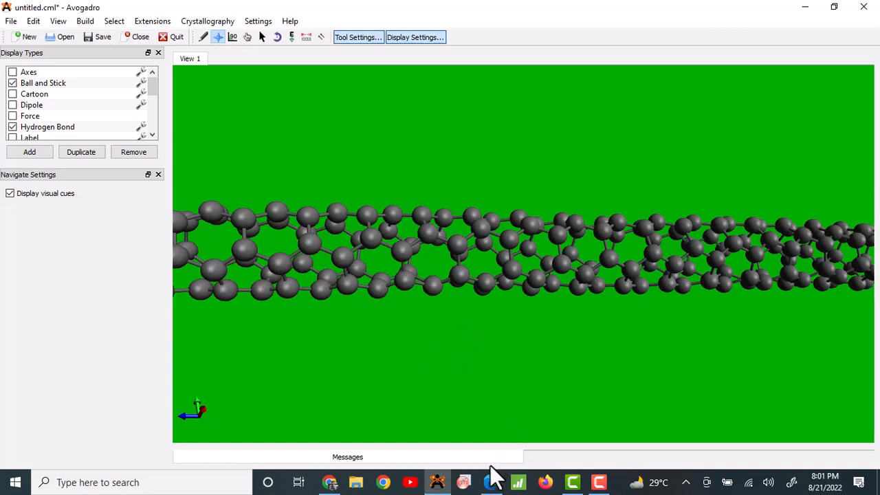
click(337, 483)
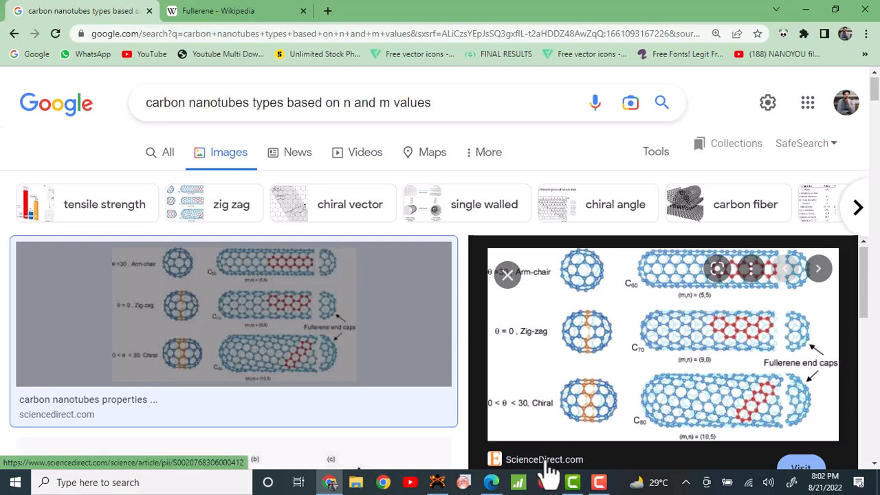
click(437, 482)
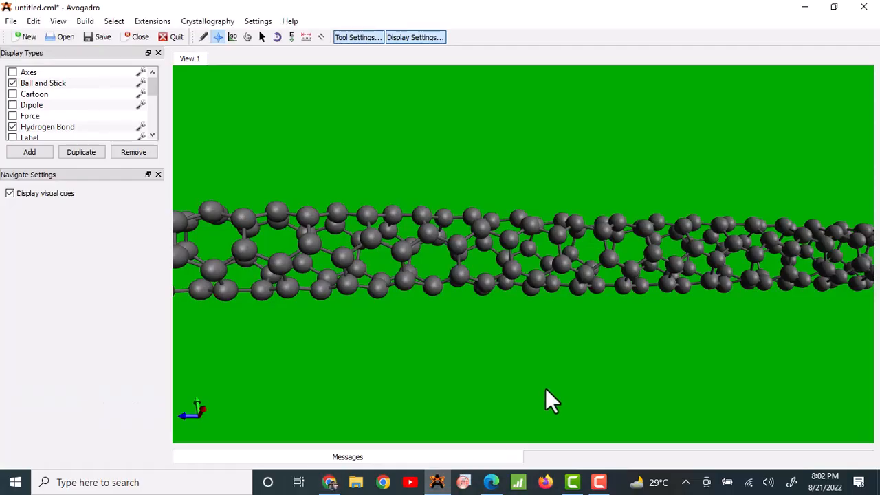
Delete the entire nanotube and align the empty view to the axes.
key(ctrl+a)
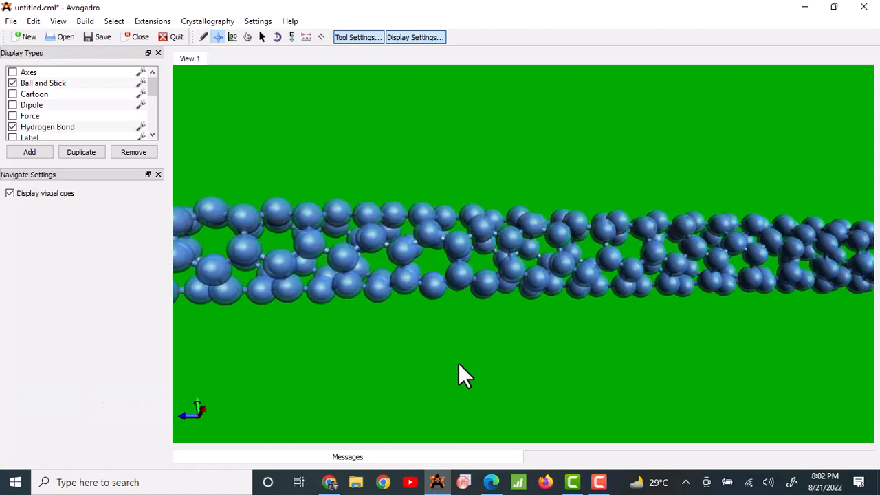
key(Delete)
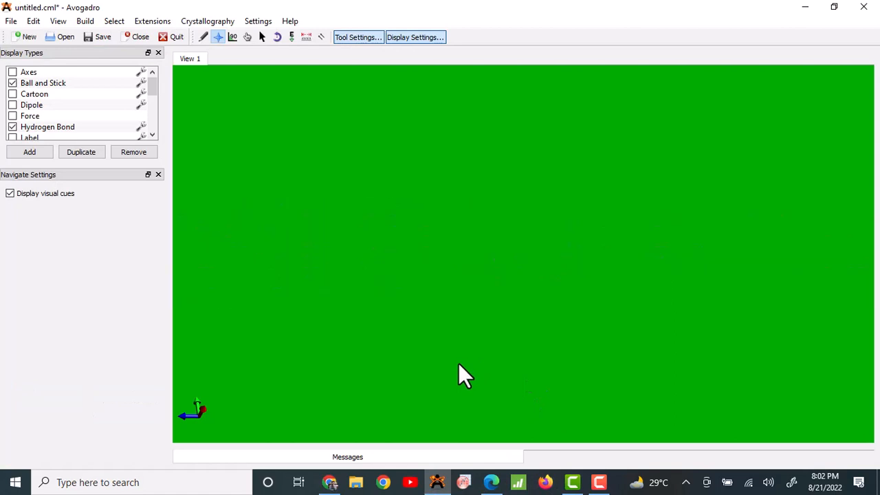
click(56, 22)
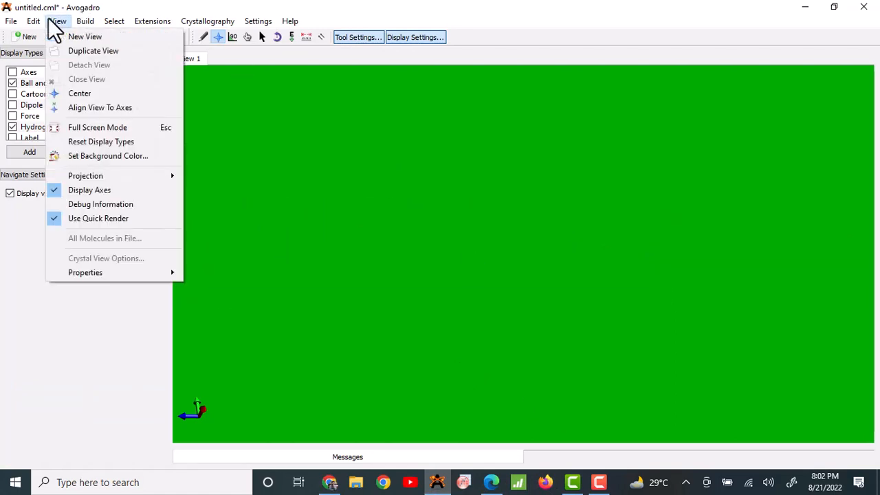
click(114, 108)
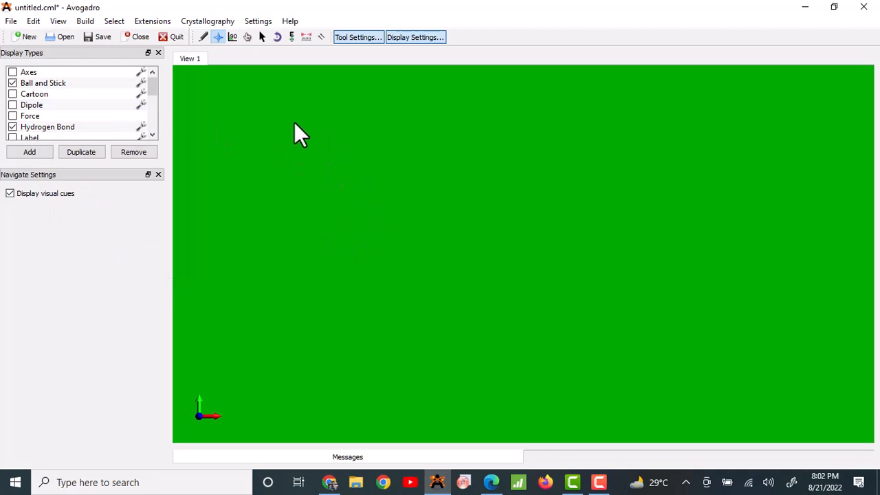
Build a nanotube with n 3, m 3 and length 10.00 periodic units, hiding the builder when finished.
click(86, 20)
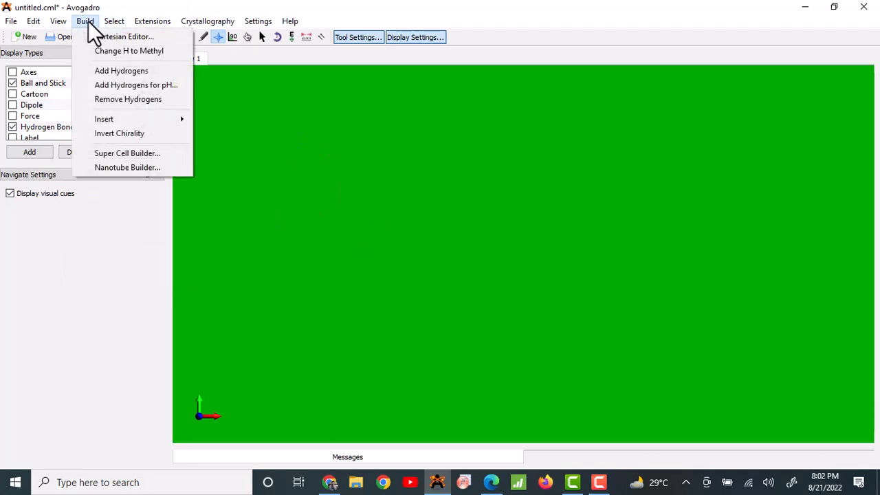
click(110, 167)
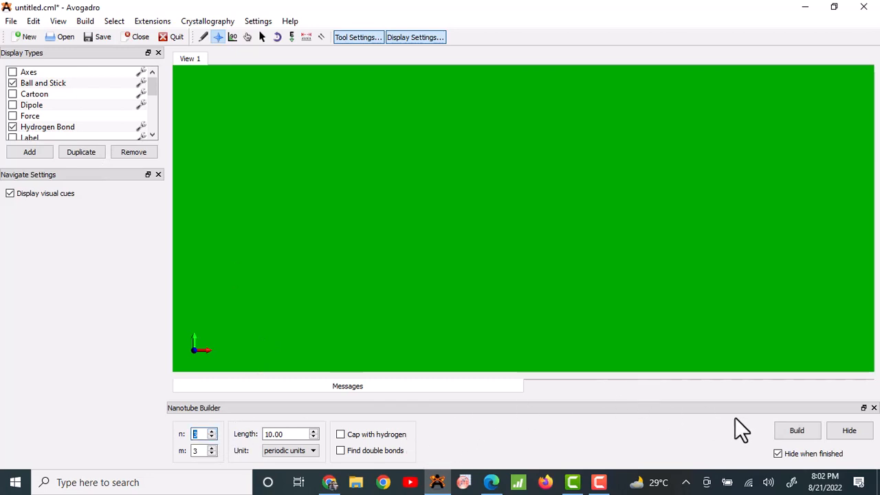
click(782, 428)
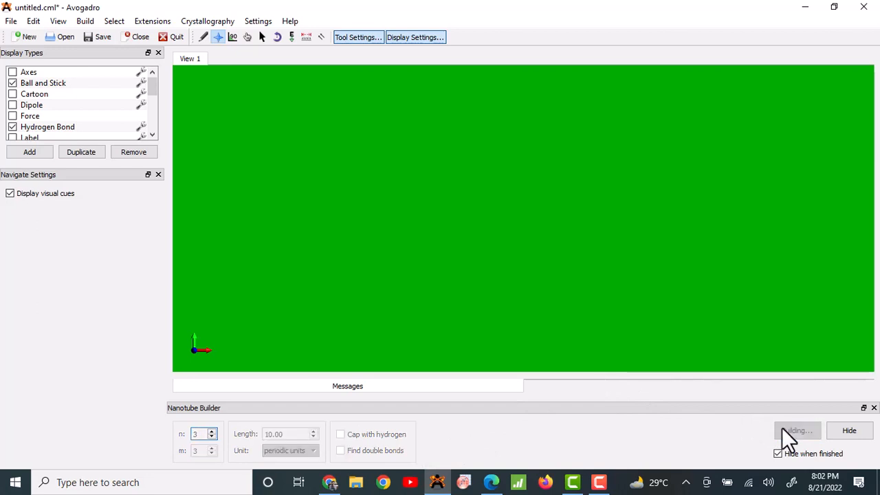
Bring the newly built, selected (3,3) nanotube to the middle of the view with the manipulation tool.
scroll(651, 269, down, 5)
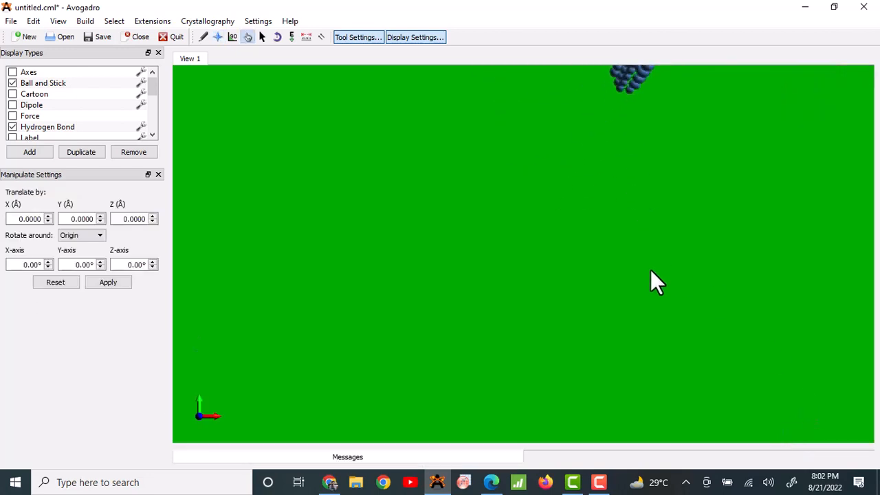
scroll(650, 269, up, 2)
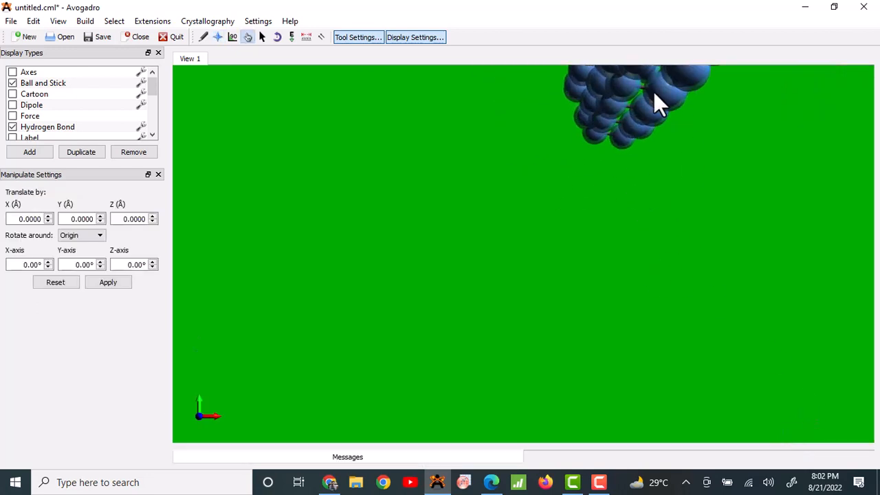
right_drag(663, 91, 536, 313)
scroll(536, 313, down, 10)
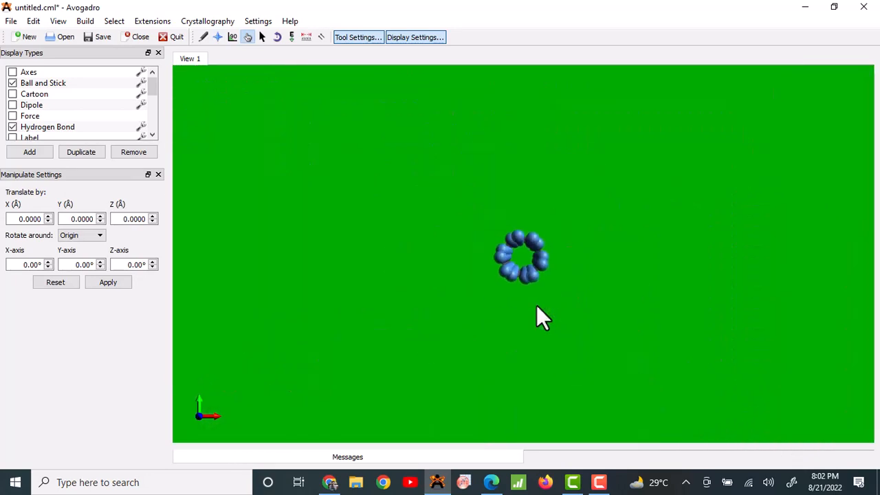
scroll(537, 307, up, 3)
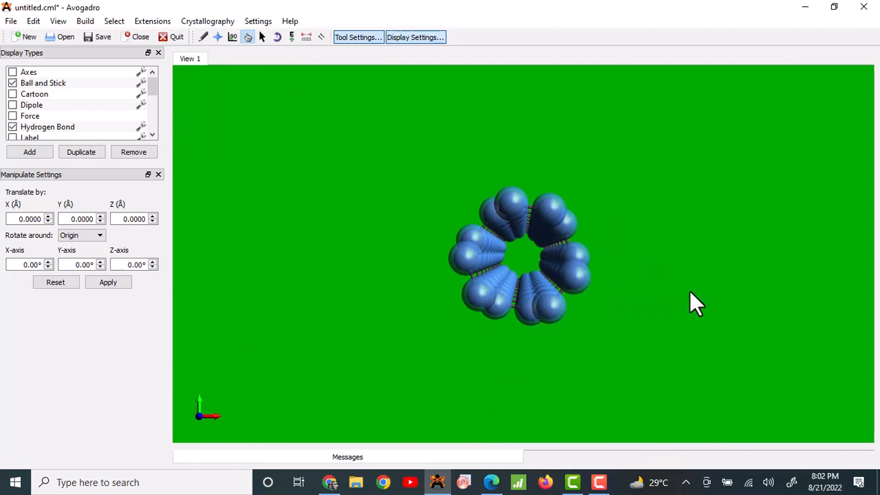
mouse_move(690, 293)
mouse_down()
mouse_move(649, 293)
mouse_move(685, 291)
mouse_up()
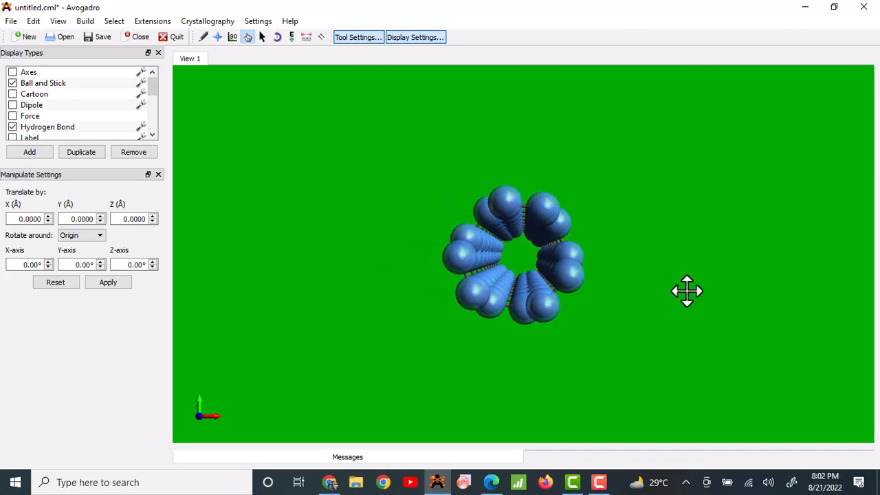
With the Auto Optimization tool active, clear the atom selection and examine the (3,3) nanotube side-on and from its open end.
click(217, 37)
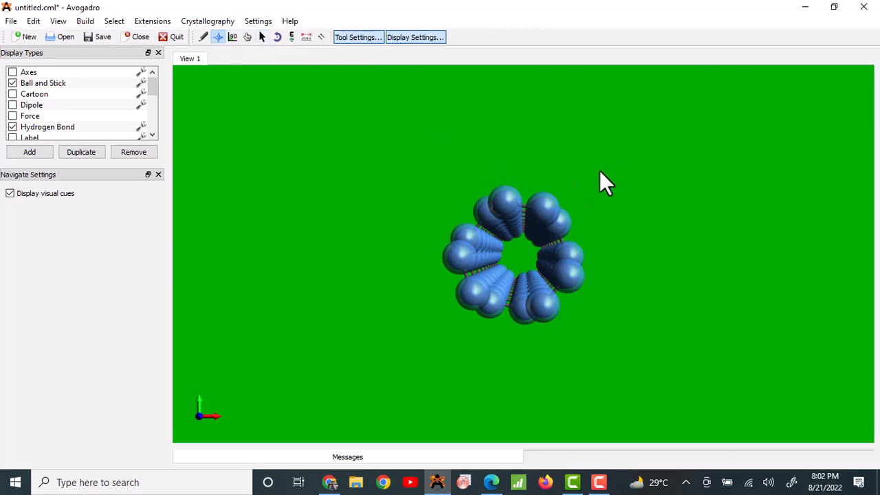
click(290, 37)
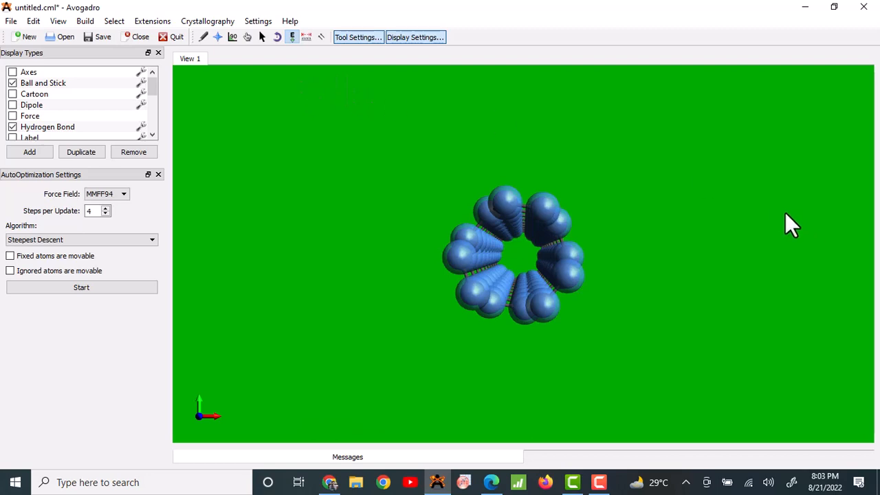
drag(675, 209, 720, 259)
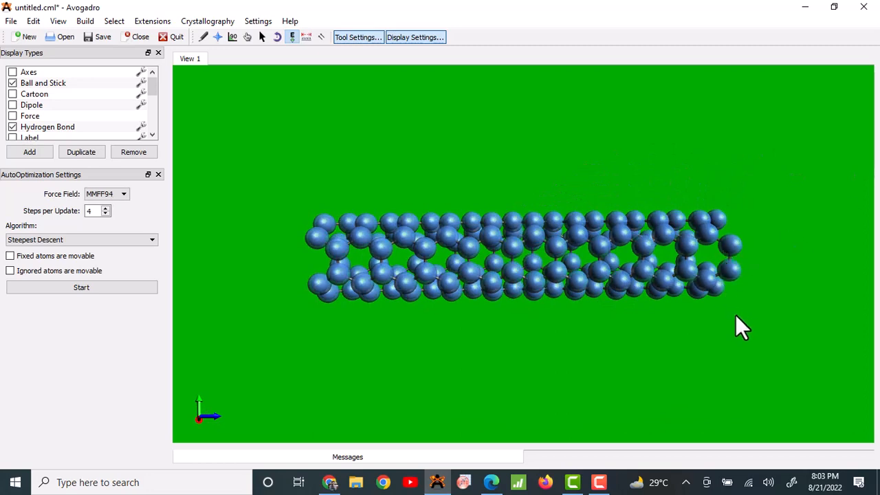
mouse_move(775, 323)
mouse_down()
mouse_move(793, 308)
mouse_move(767, 307)
mouse_move(775, 314)
mouse_up()
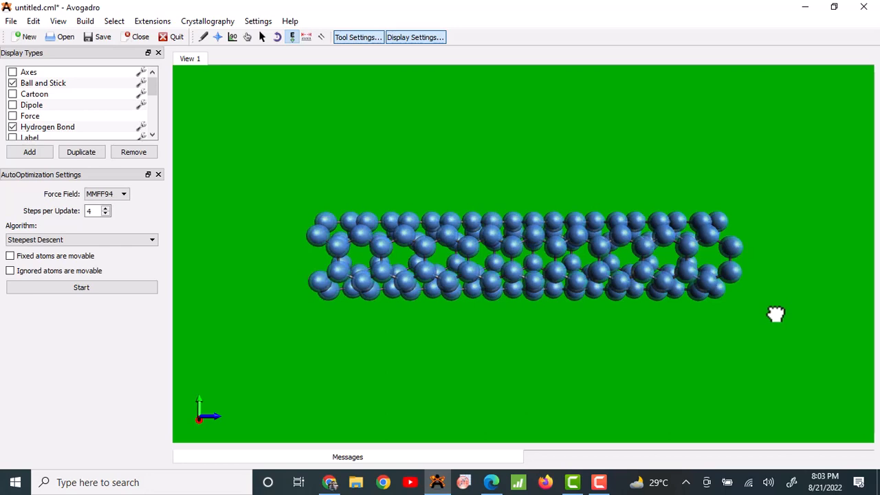
key(ctrl+shift+a)
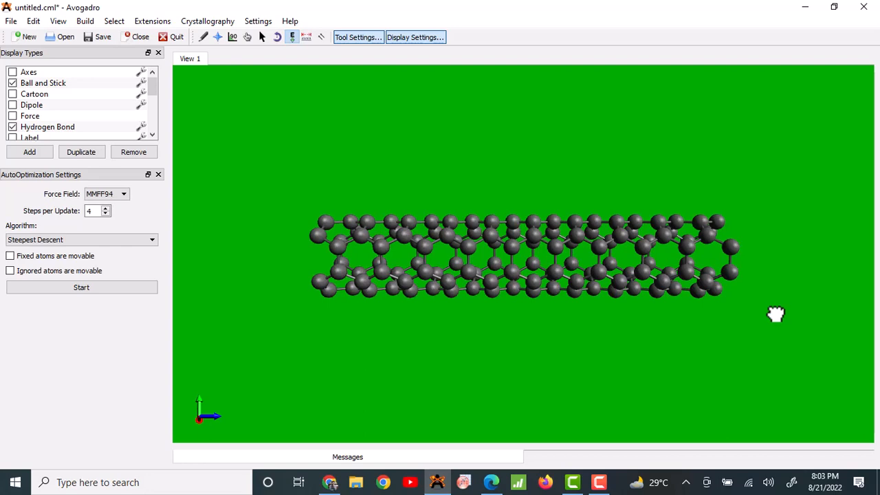
drag(775, 313, 872, 292)
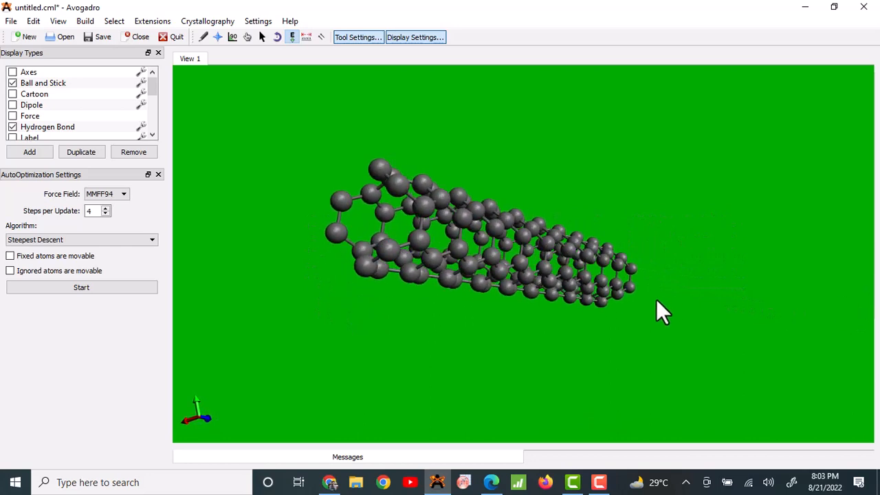
drag(719, 337, 624, 343)
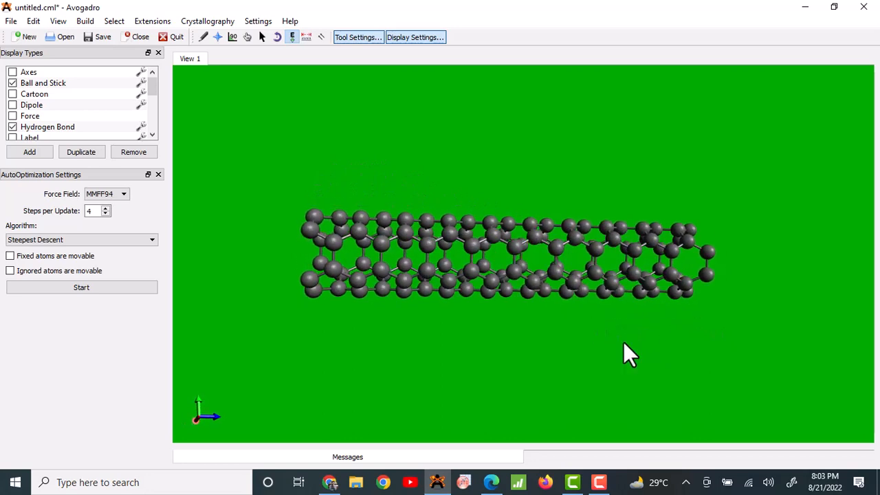
Review the molecule properties of the (3,3) nanotube, including formula, energy and atom and bond numbers, and close them.
click(51, 23)
mouse_move(82, 273)
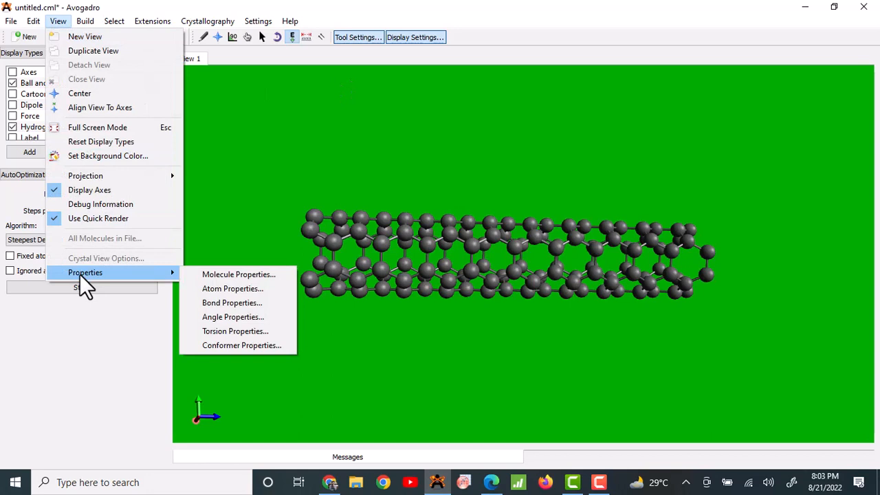
click(240, 275)
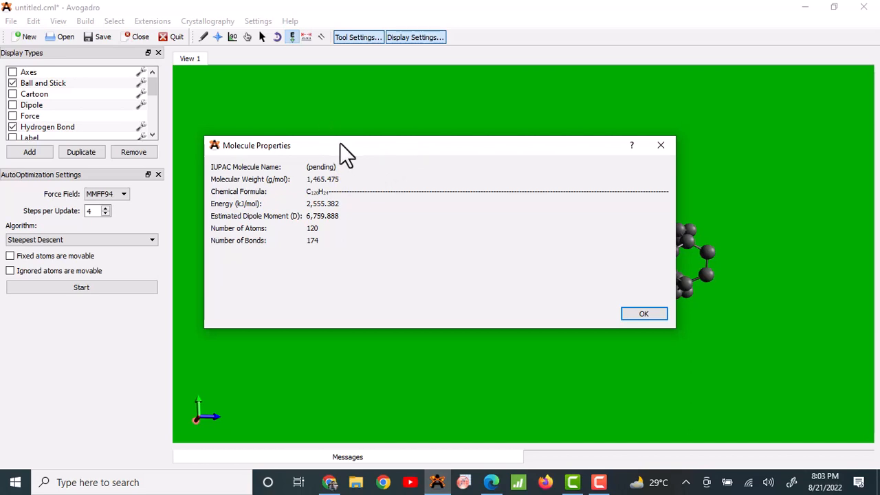
drag(340, 143, 234, 181)
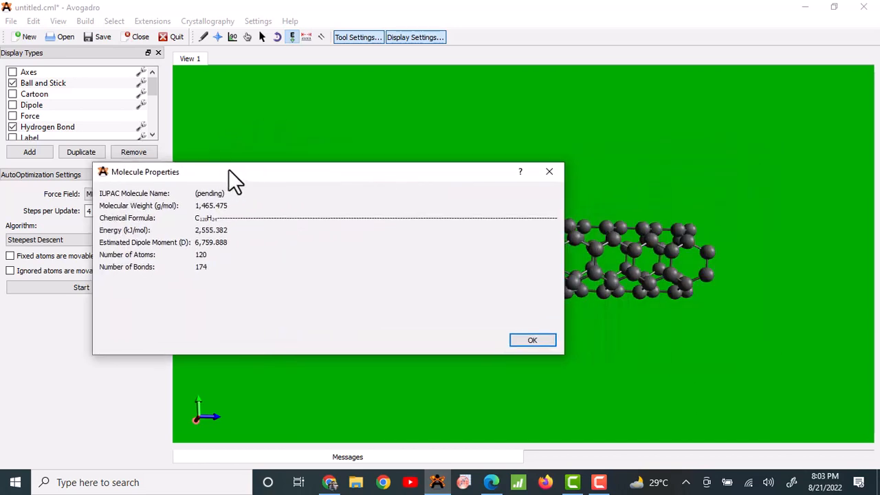
click(521, 336)
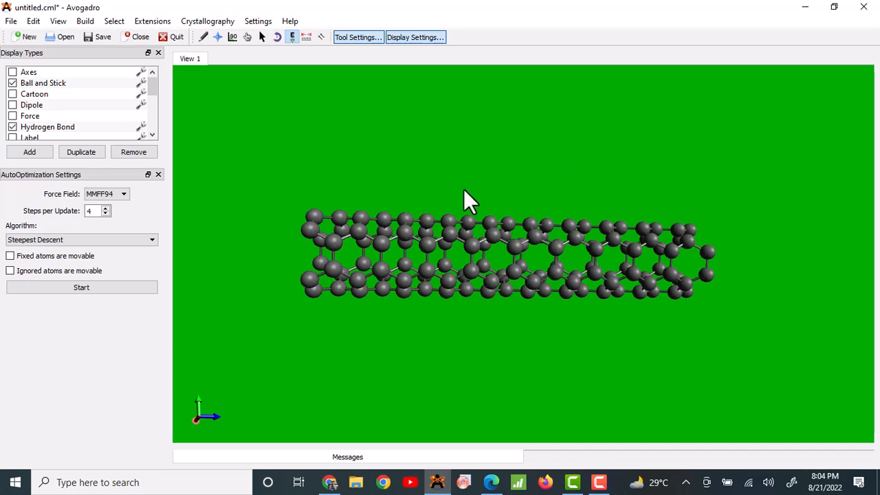
Delete all atoms of the (3,3) nanotube and realign the view to the axes.
key(ctrl+a)
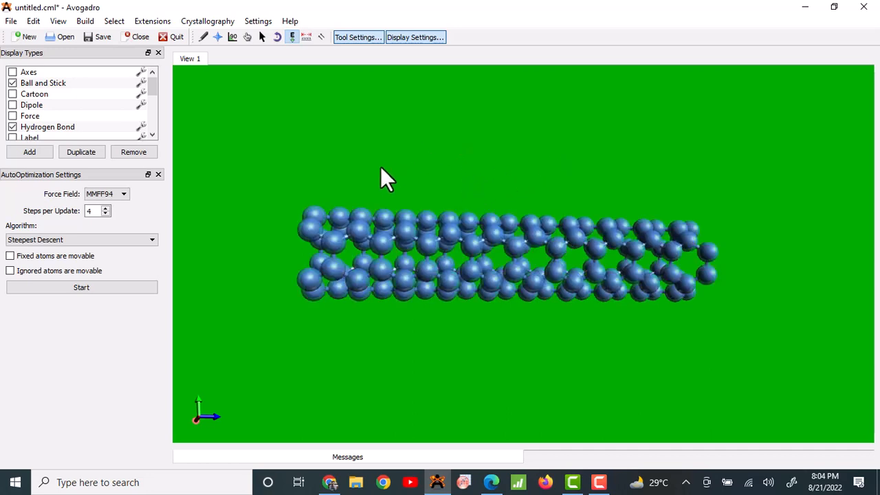
key(Delete)
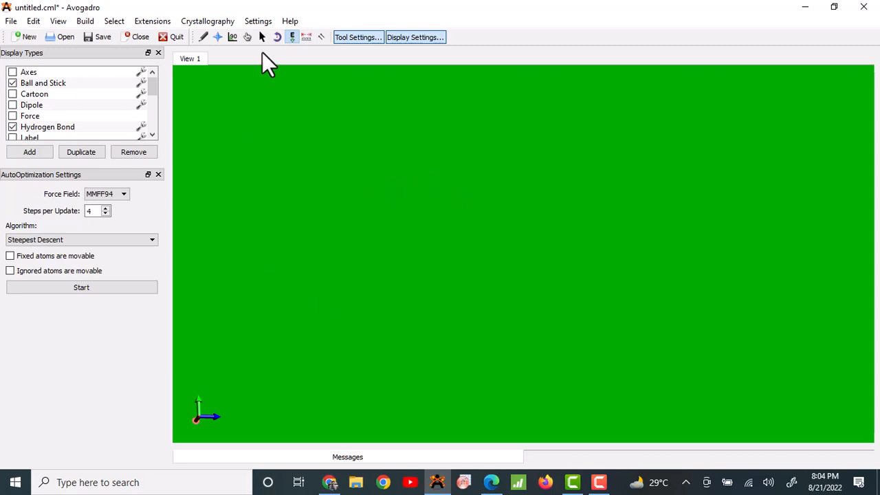
click(58, 22)
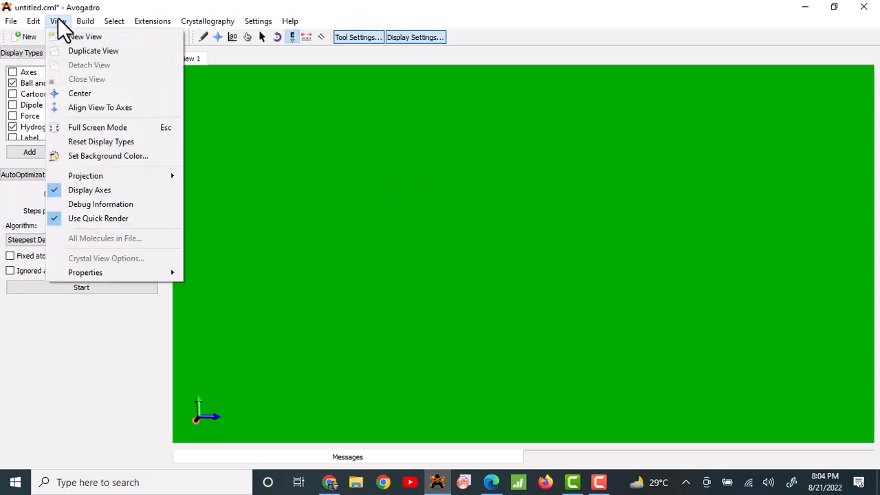
click(81, 107)
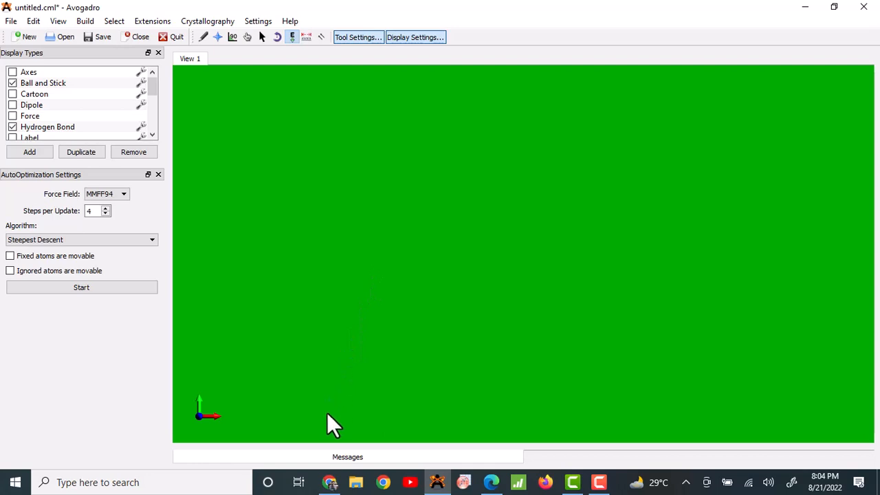
Switch to Microsoft Edge and examine the first page of the B36N36 cages paper, including its title and abstract.
click(330, 482)
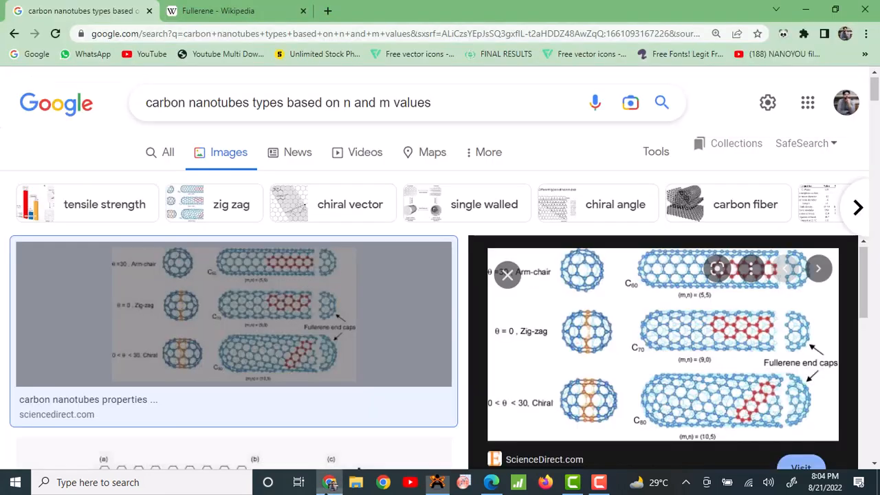
click(330, 482)
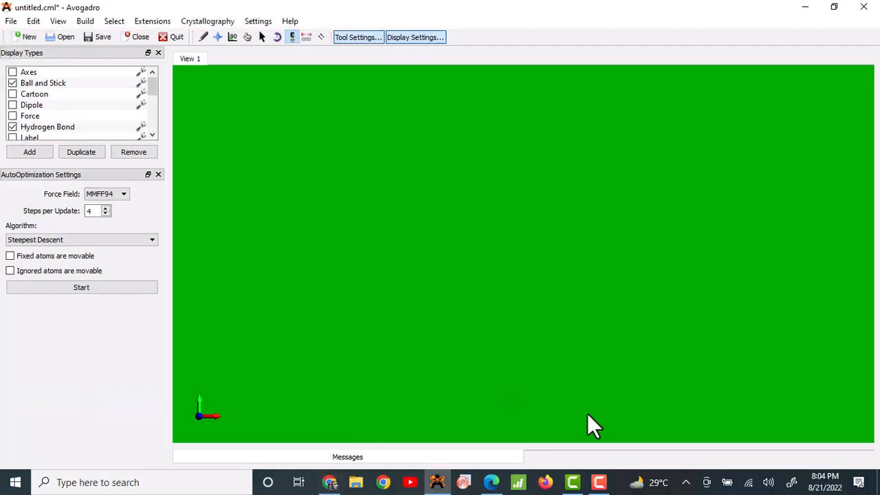
click(491, 481)
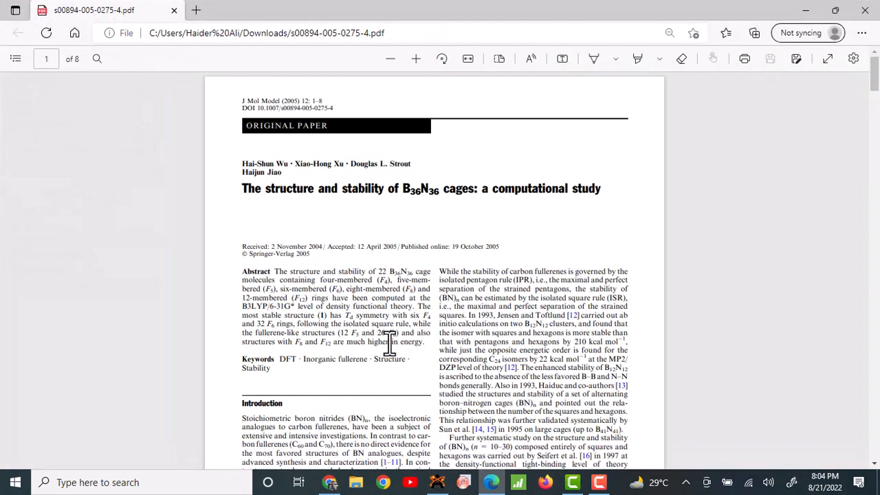
scroll(389, 341, down, 10)
scroll(389, 342, up, 10)
ctrl+scroll(422, 210, up, 3)
ctrl+scroll(422, 211, up, 2)
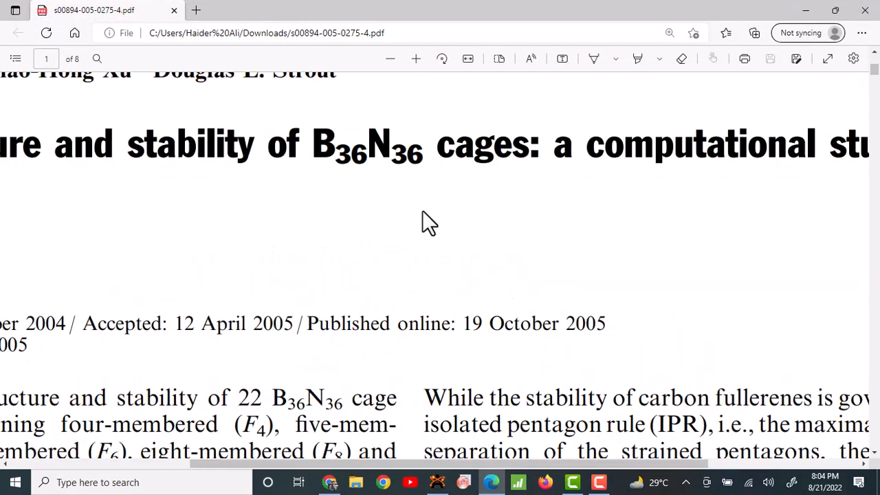
ctrl+scroll(422, 211, down, 5)
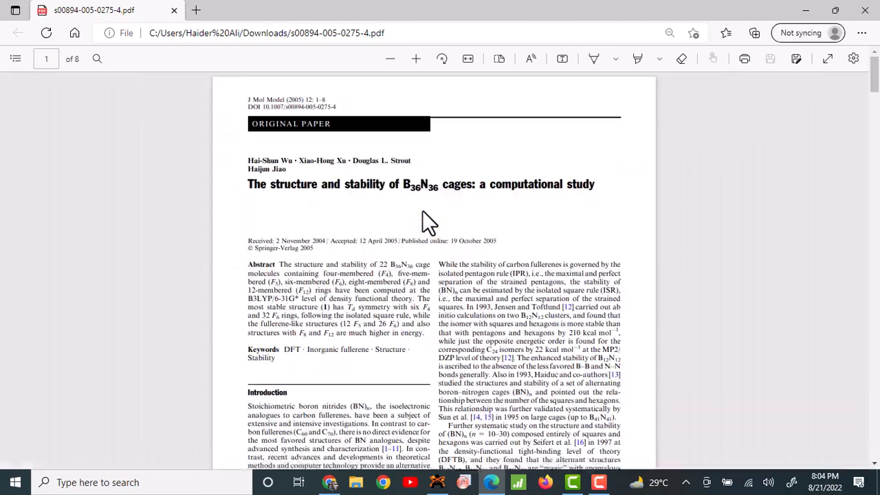
Find the B36N36 cage figures on page 3 of the paper and examine structure 1 (Td) closely.
scroll(421, 211, down, 15)
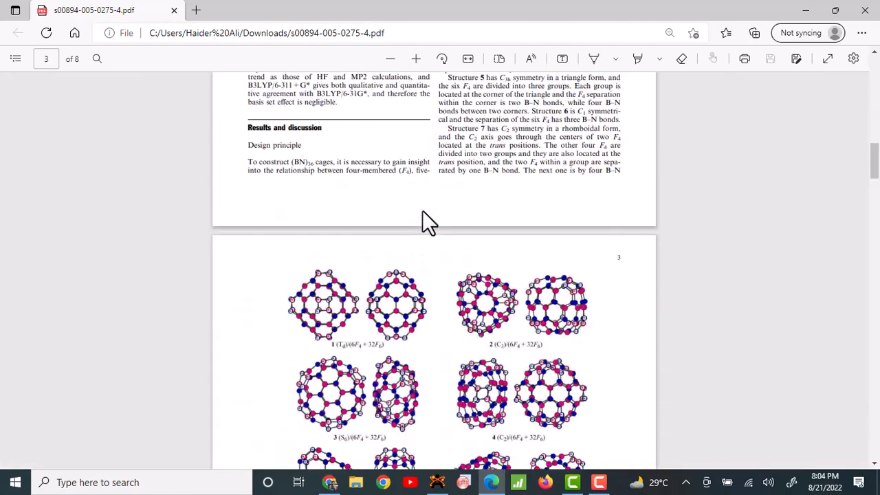
scroll(422, 211, down, 1)
ctrl+scroll(322, 252, up, 4)
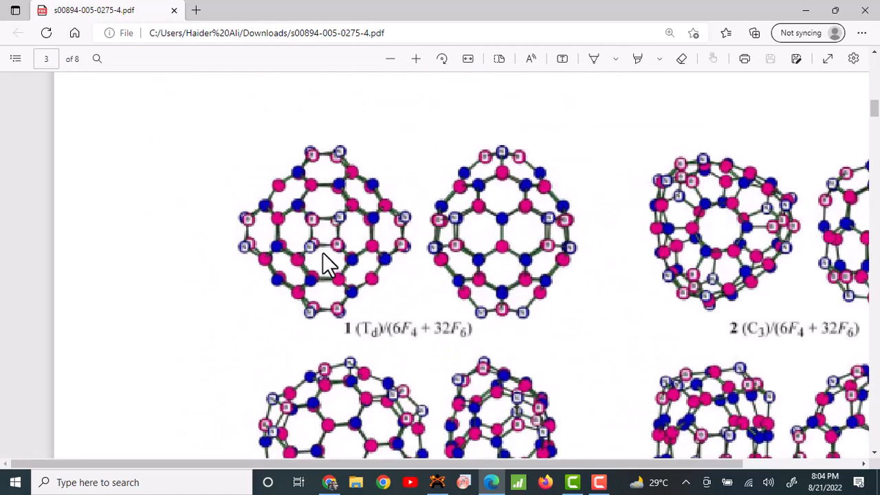
ctrl+scroll(322, 252, up, 3)
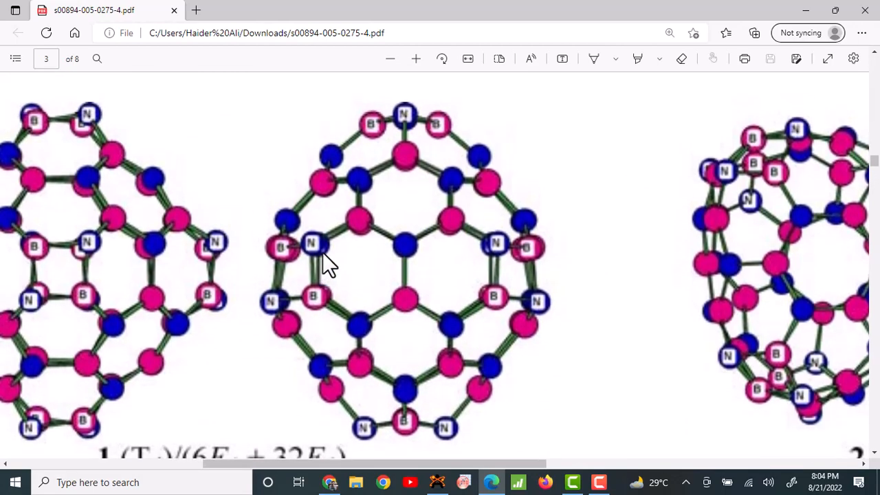
scroll(324, 255, down, 1)
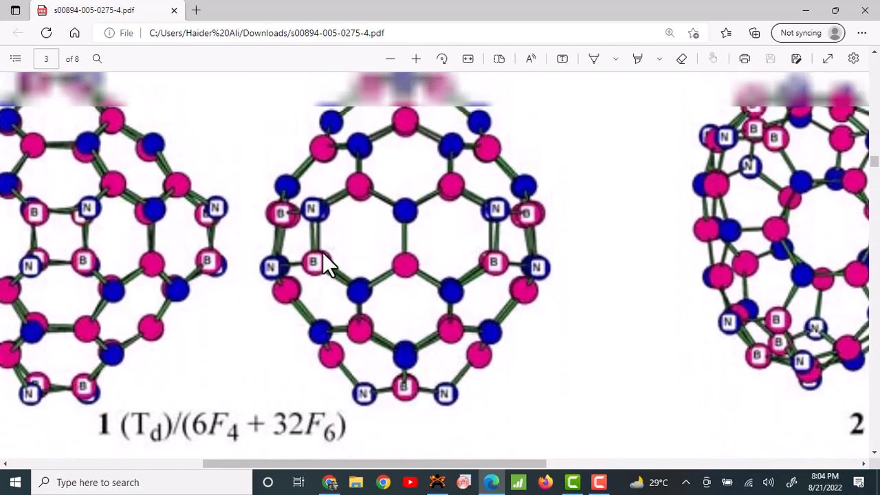
ctrl+scroll(323, 254, down, 3)
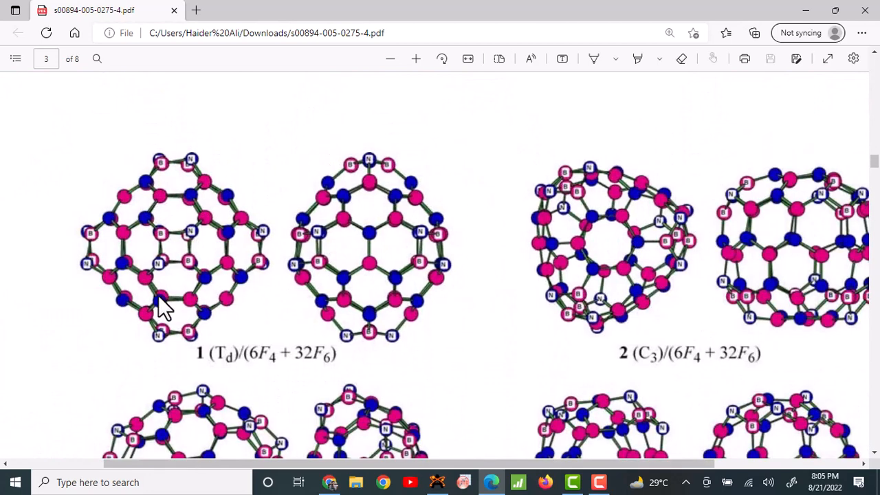
drag(306, 465, 193, 477)
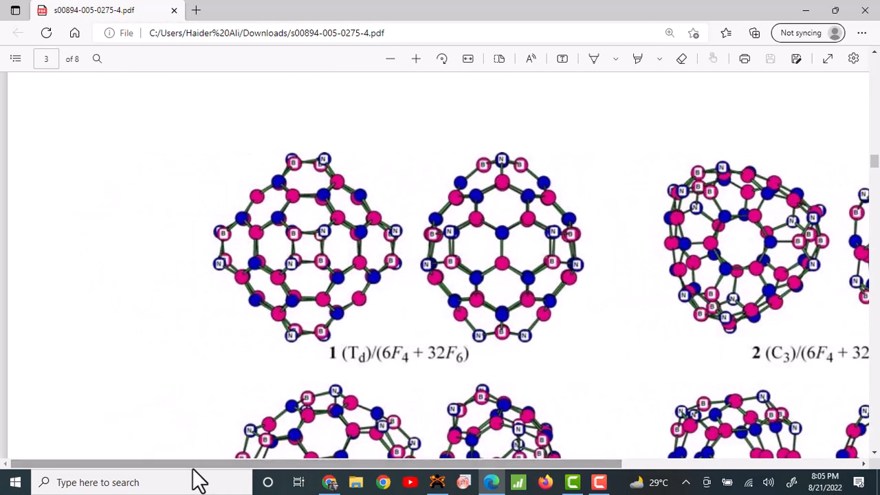
Restore the paper's window to a smaller size and bring the first drawing of structure 1 fully into view.
click(835, 10)
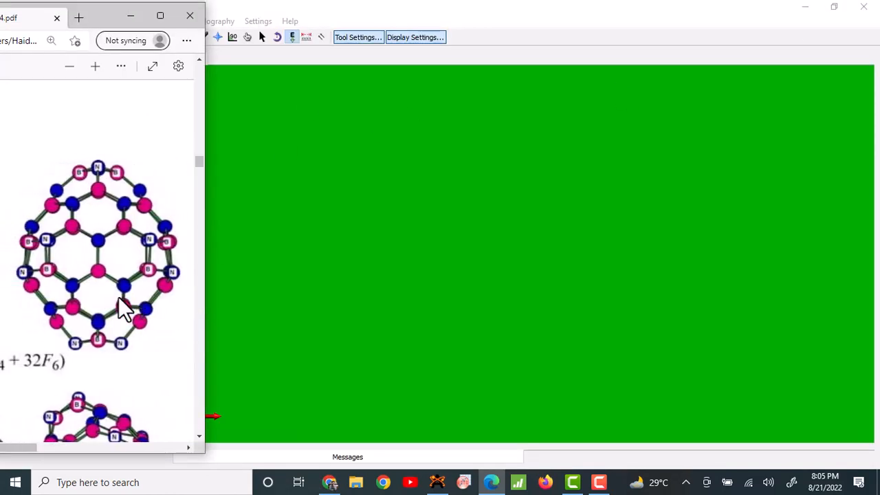
scroll(118, 297, right, 5)
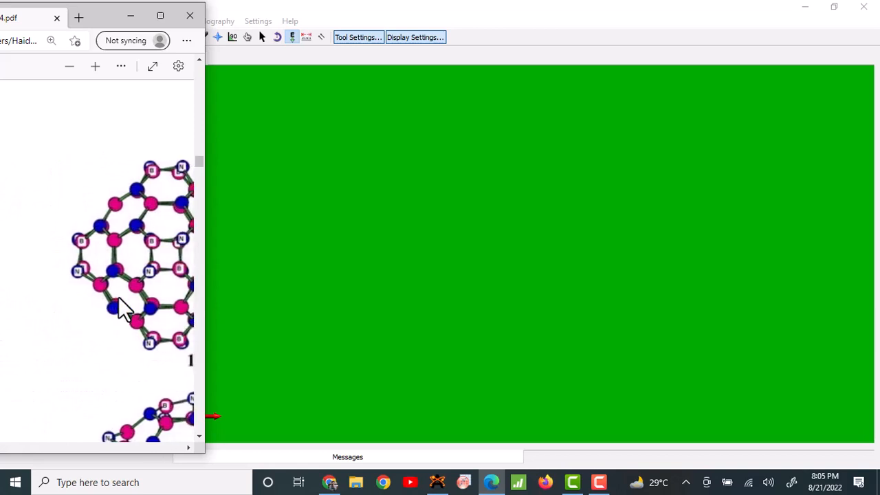
scroll(118, 297, left, 6)
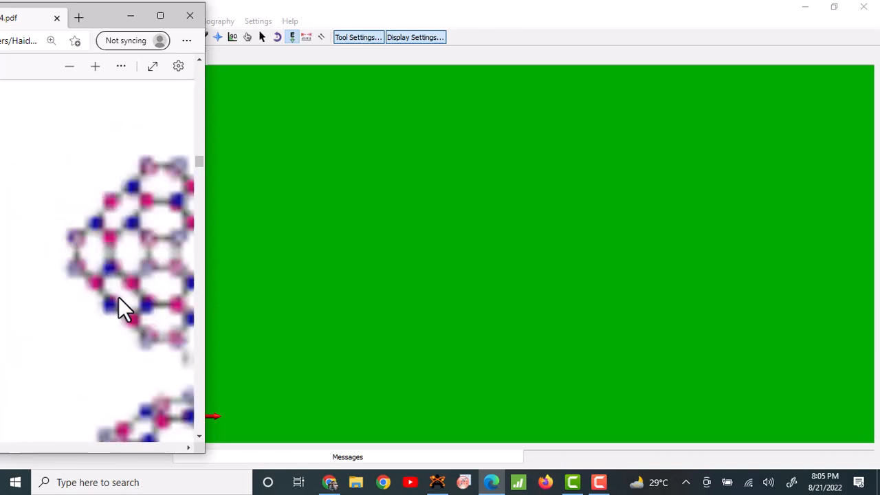
scroll(119, 301, left, 1)
scroll(118, 298, left, 6)
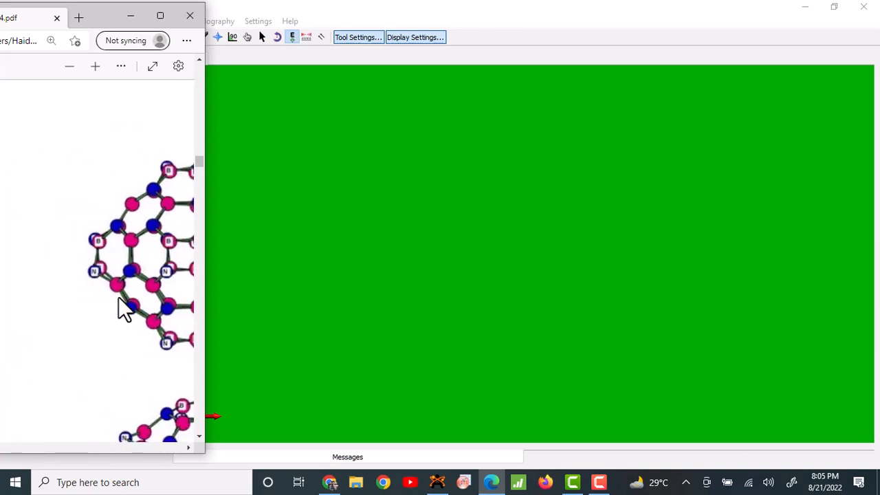
scroll(118, 298, left, 6)
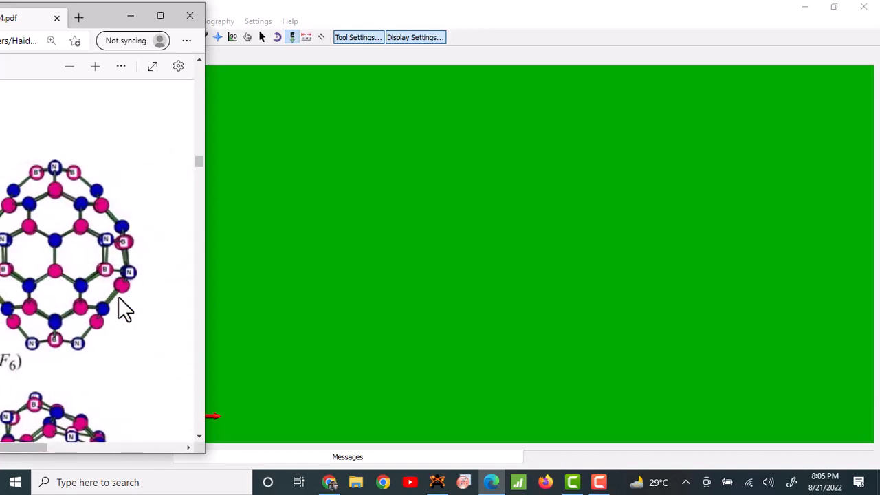
scroll(118, 298, right, 1)
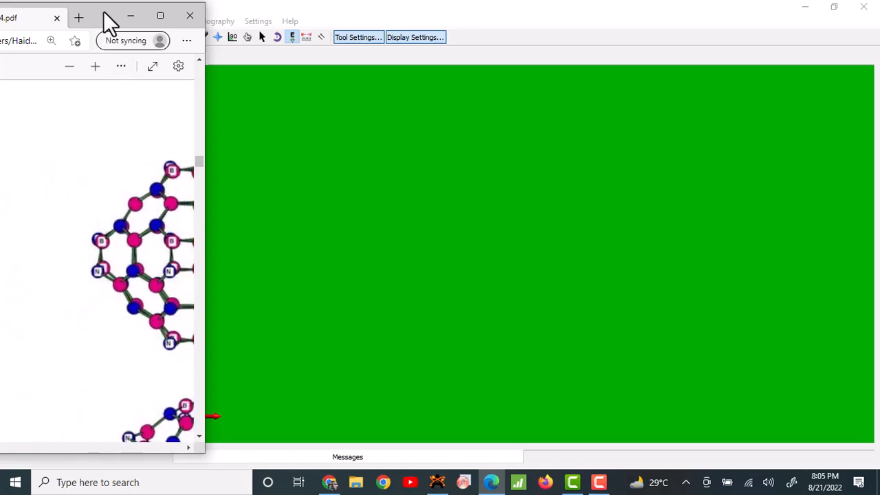
drag(110, 24, 409, 54)
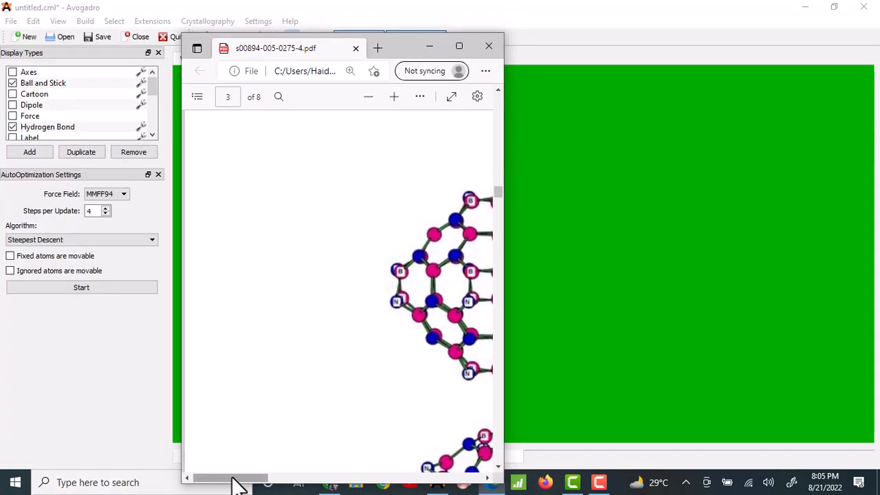
drag(234, 481, 255, 482)
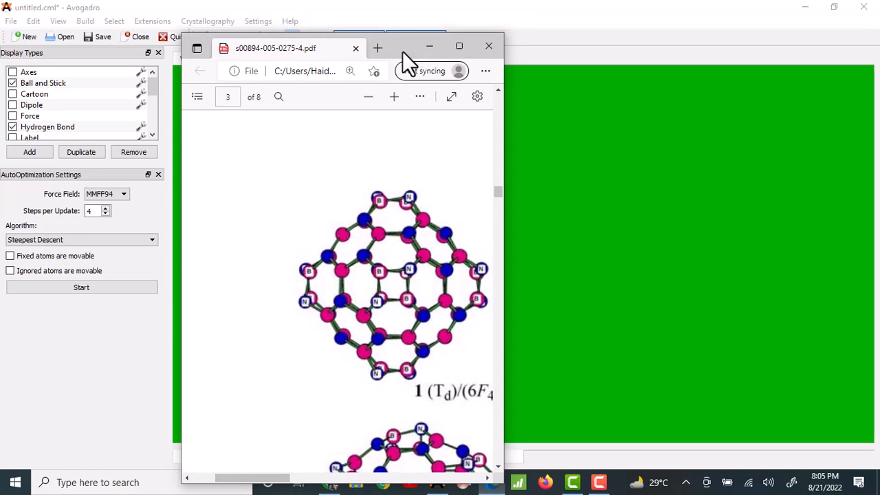
Arrange the paper and Avogadro side by side, keeping structure 1 visible in a narrow strip and giving Avogadro the remaining width.
drag(404, 52, 105, 21)
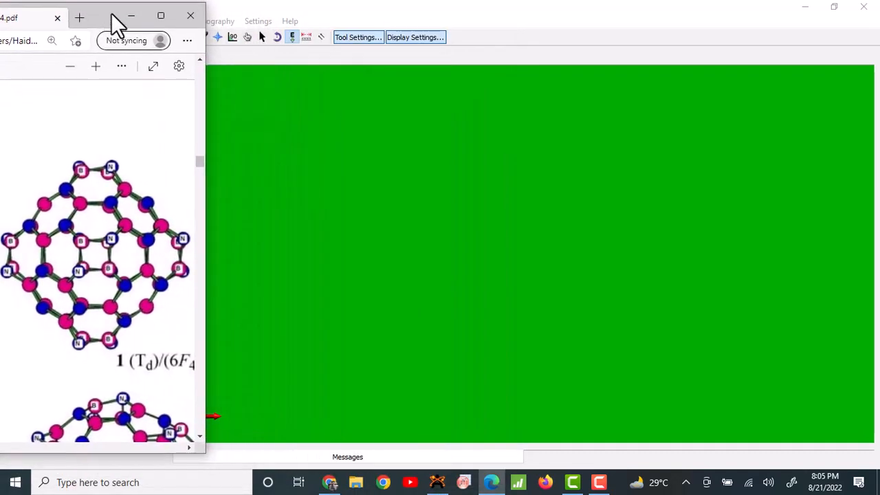
drag(481, 20, 878, 184)
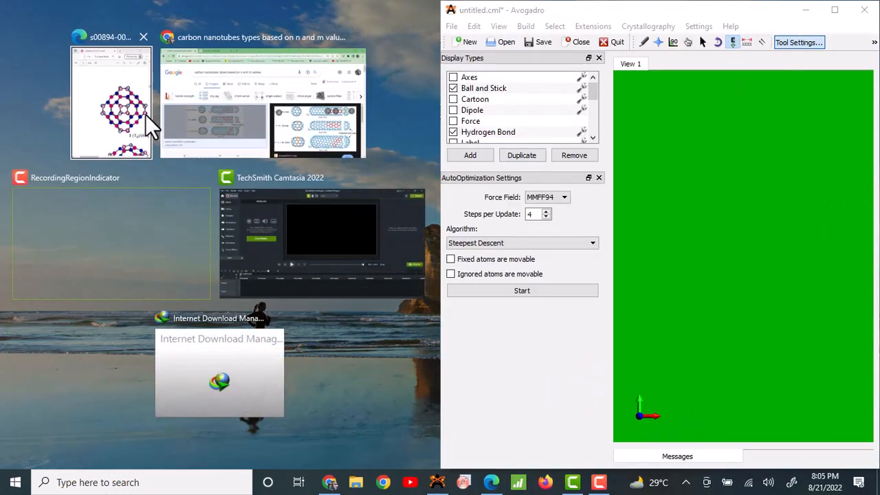
click(117, 118)
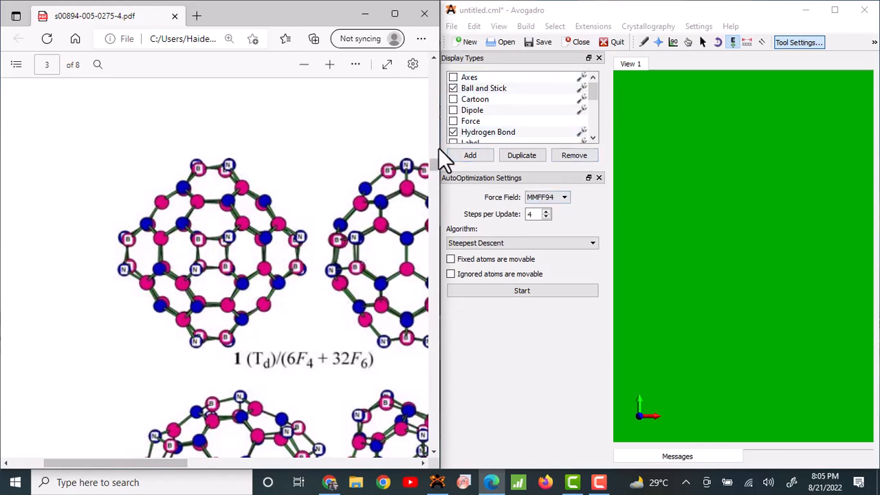
drag(438, 147, 270, 158)
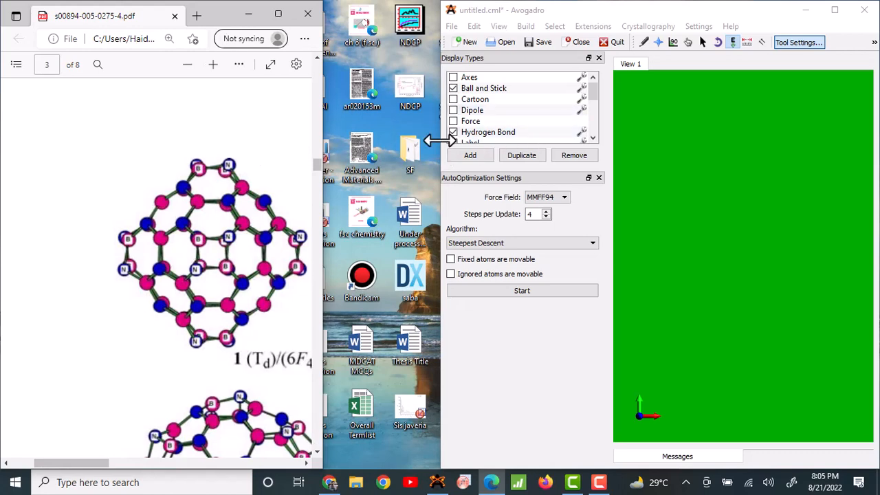
drag(437, 140, 323, 142)
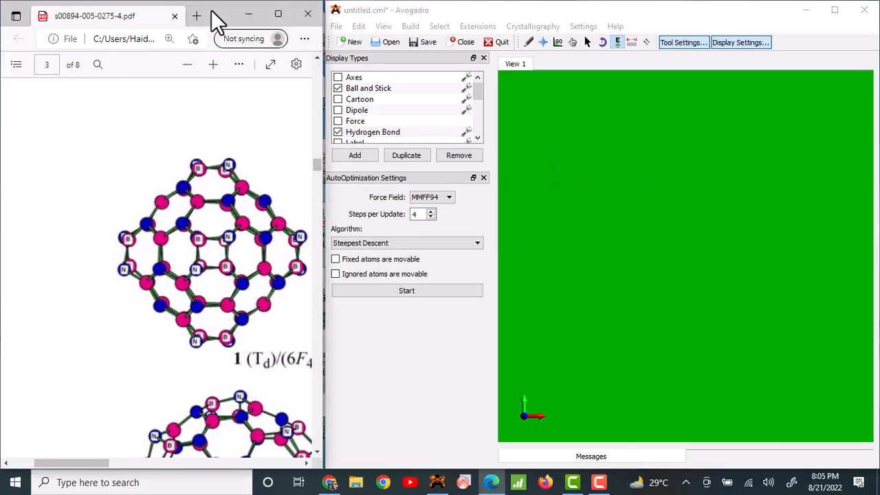
drag(210, 9, 96, 13)
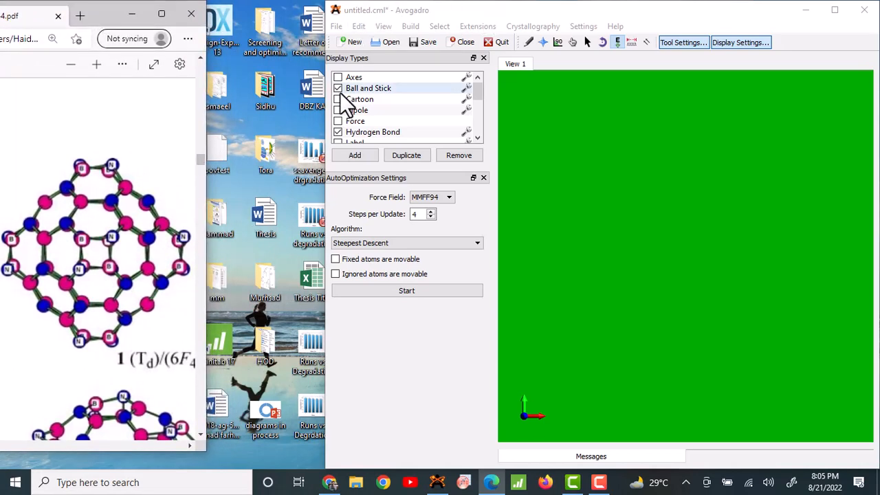
drag(325, 158, 206, 158)
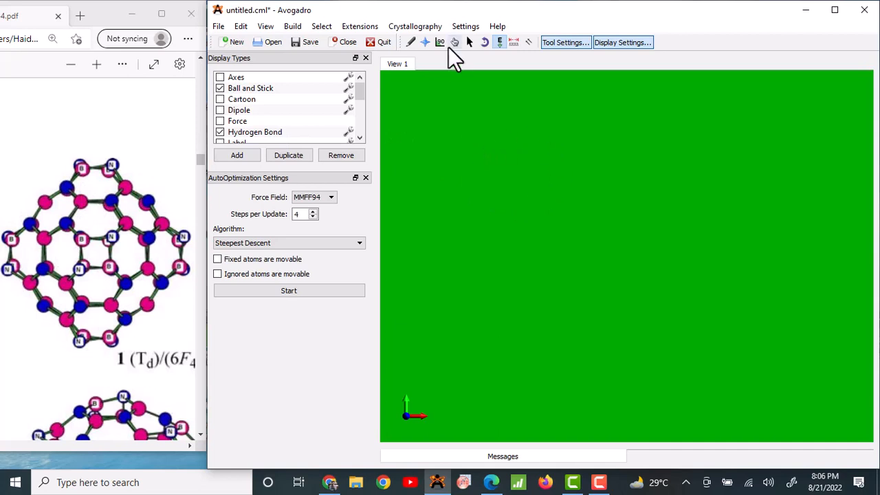
Draw a square ring of four single-bonded carbon atoms as the centre of the cage.
click(411, 43)
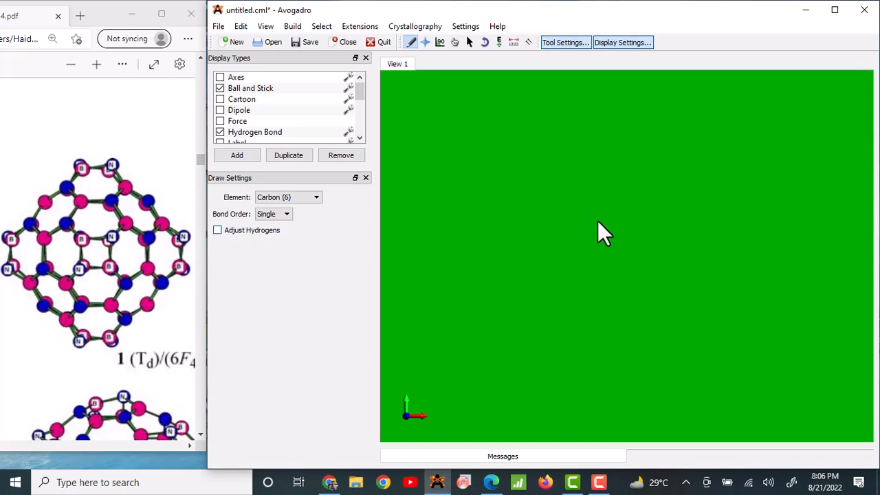
drag(598, 273, 598, 286)
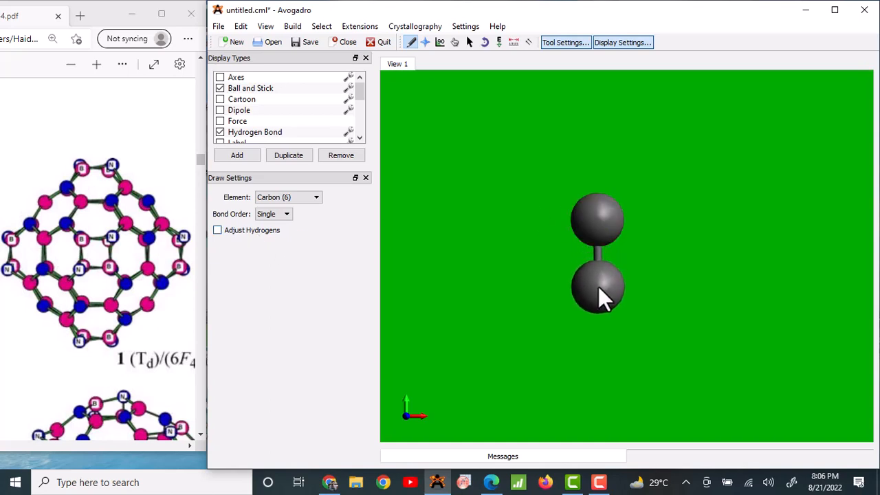
drag(664, 285, 604, 218)
scroll(631, 243, down, 5)
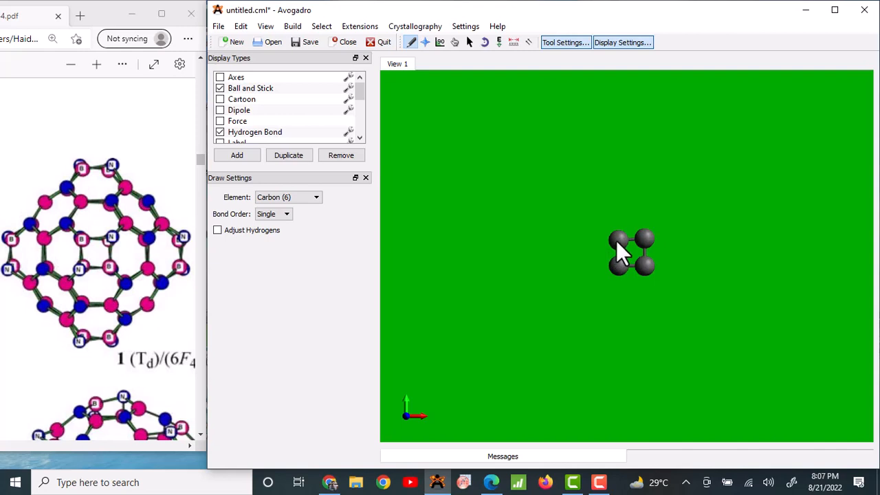
Draw four six-membered carbon rings around the central square, one sharing each of its sides.
drag(612, 236, 596, 223)
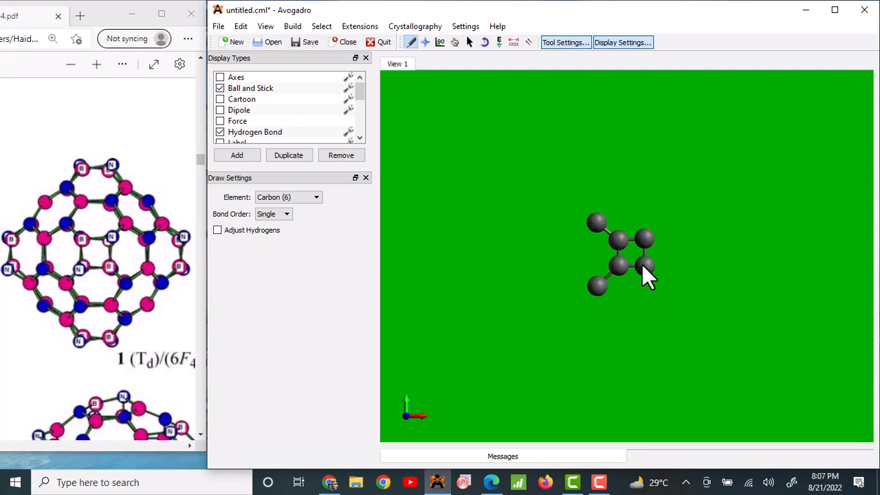
drag(644, 264, 662, 282)
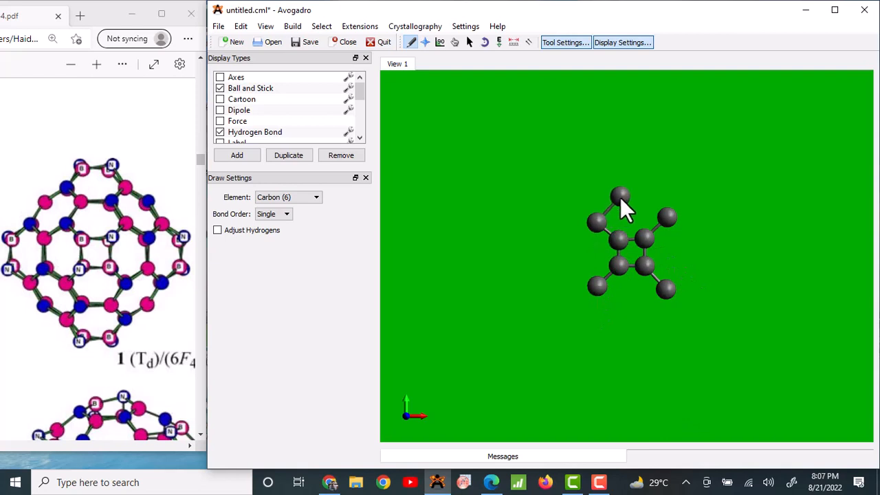
drag(620, 198, 654, 196)
drag(595, 222, 564, 240)
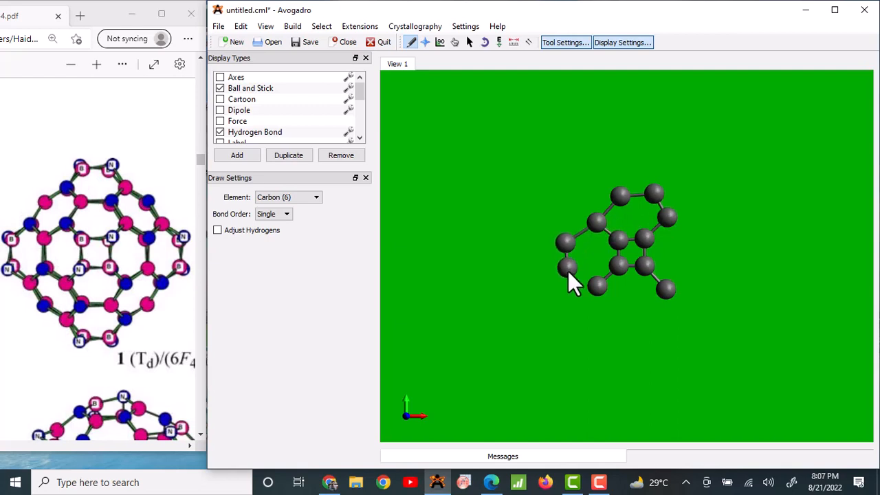
mouse_move(567, 271)
mouse_down()
mouse_move(610, 308)
mouse_move(652, 312)
mouse_up()
drag(664, 290, 696, 265)
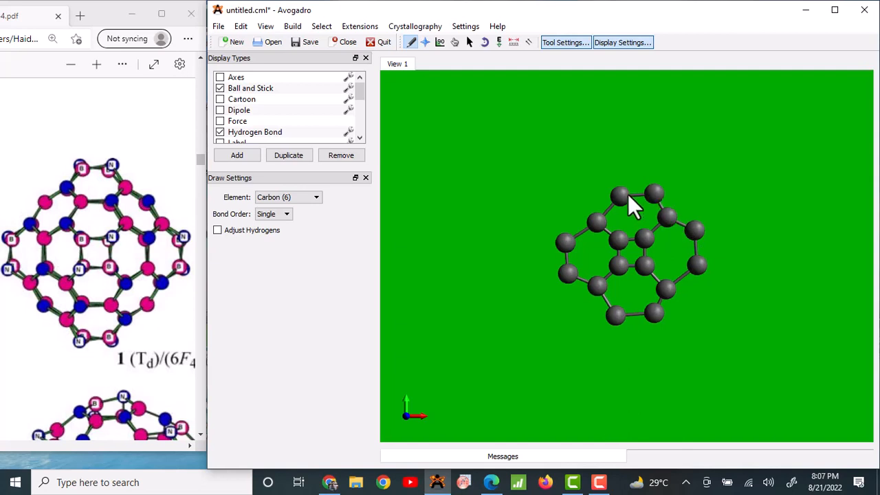
Attach one outward-pointing carbon atom to each of the eight outermost atoms of the four rings.
drag(616, 195, 595, 165)
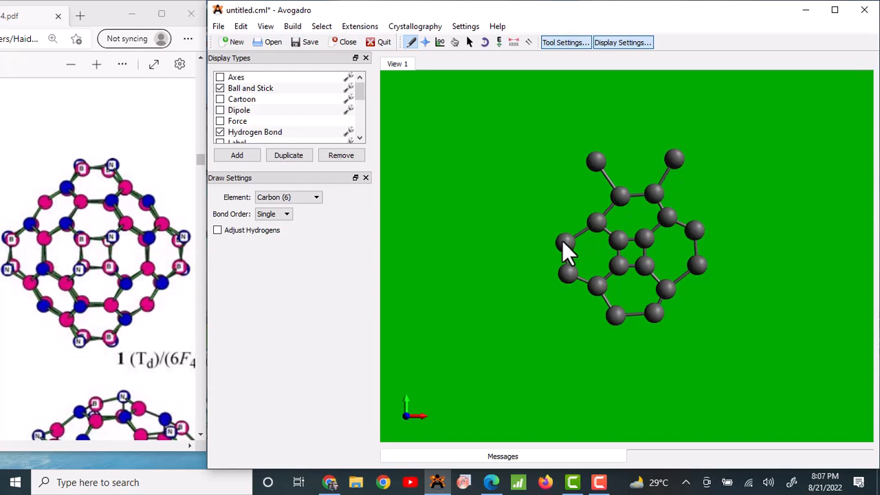
click(533, 236)
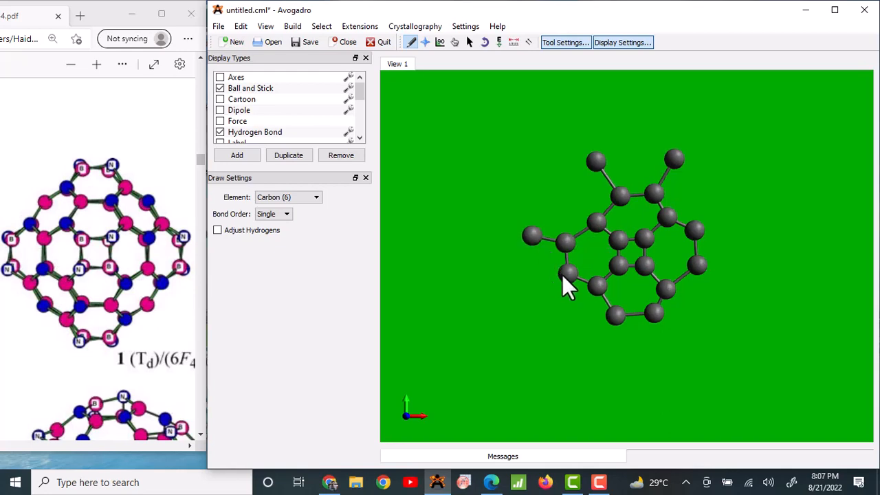
drag(563, 274, 536, 289)
drag(597, 356, 598, 357)
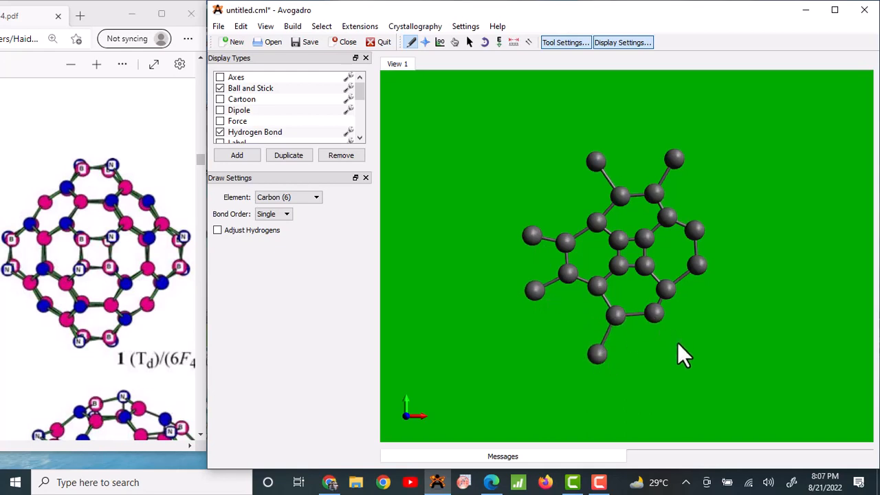
drag(676, 343, 679, 344)
drag(702, 266, 732, 284)
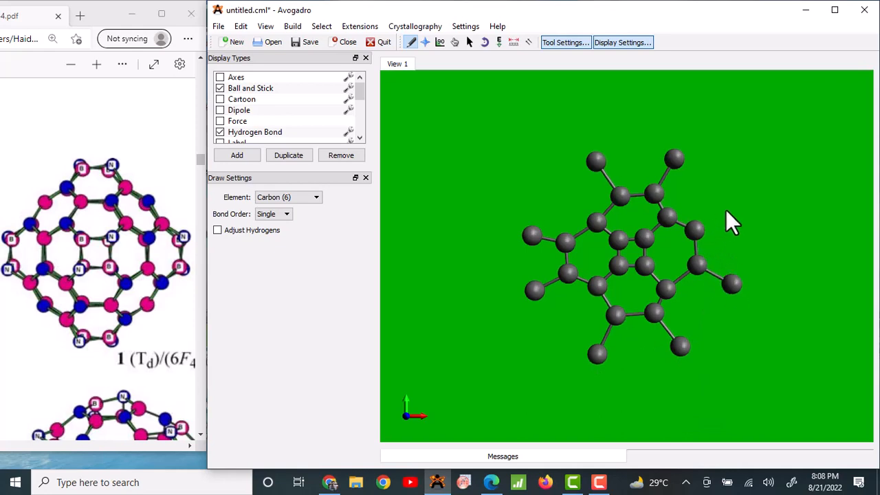
drag(728, 210, 730, 210)
Close the right-hand outer six-membered ring with two carbons, and bridge the neighbouring outward atoms at the four corners with one carbon each.
mouse_move(758, 231)
mouse_down()
mouse_move(760, 268)
mouse_move(731, 281)
mouse_up()
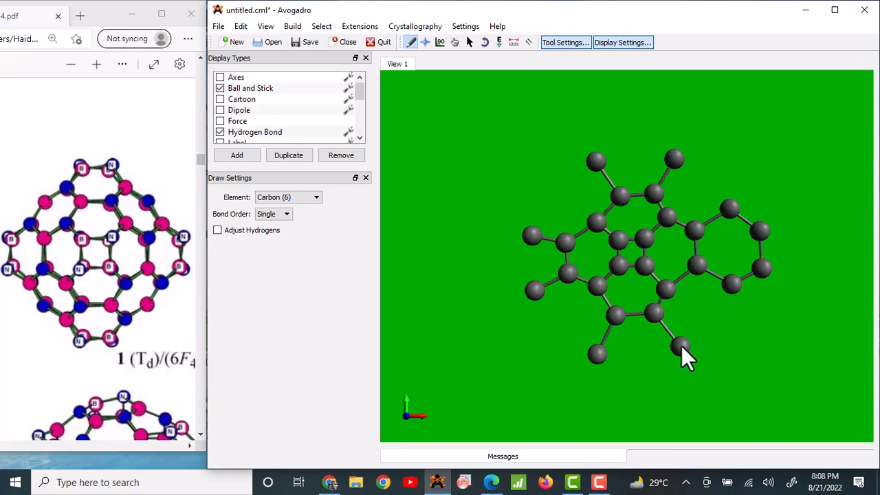
drag(680, 345, 723, 331)
drag(730, 287, 723, 330)
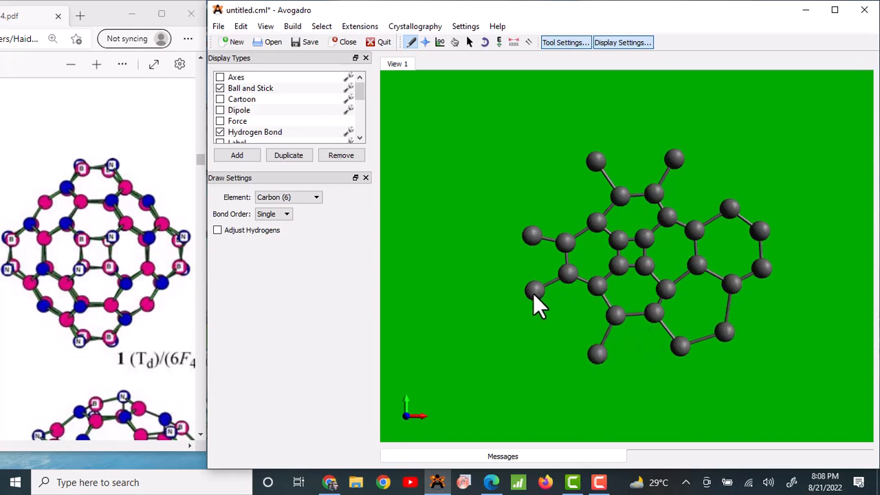
click(531, 345)
drag(529, 347, 593, 353)
click(548, 172)
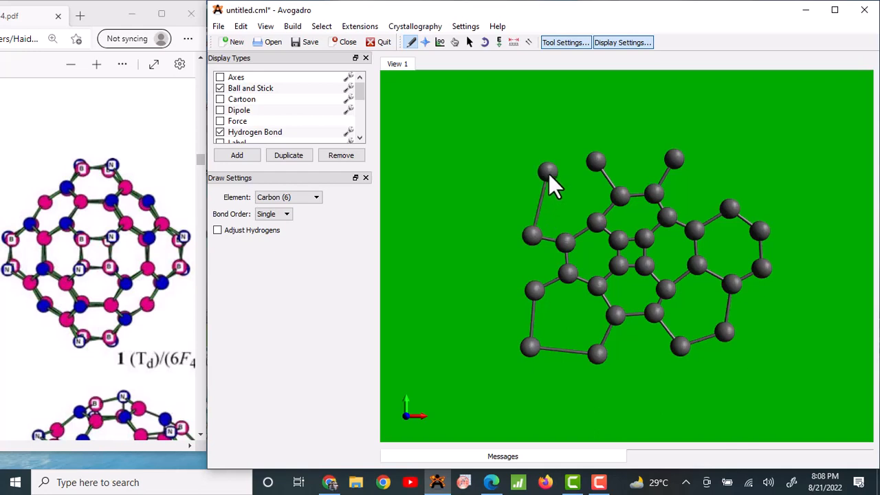
drag(557, 172, 600, 164)
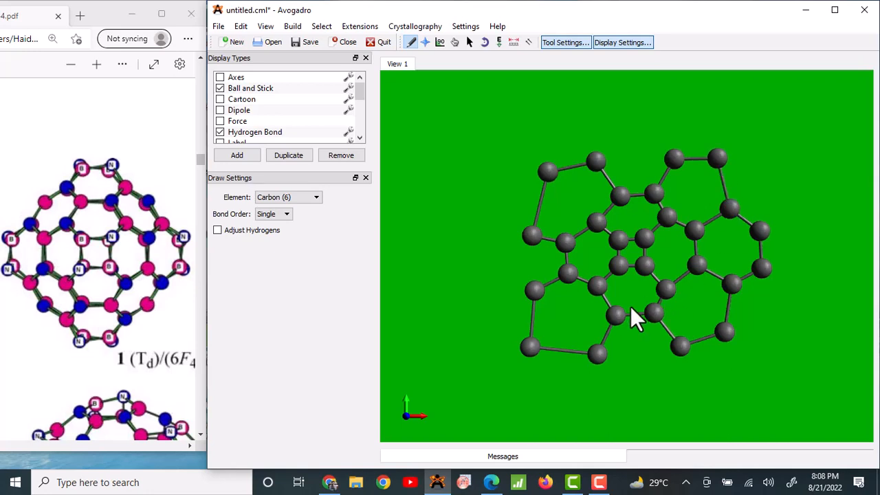
Add two-carbon bridges on the remaining three sides of the sheet to close the outer six-membered rings.
drag(599, 357, 680, 345)
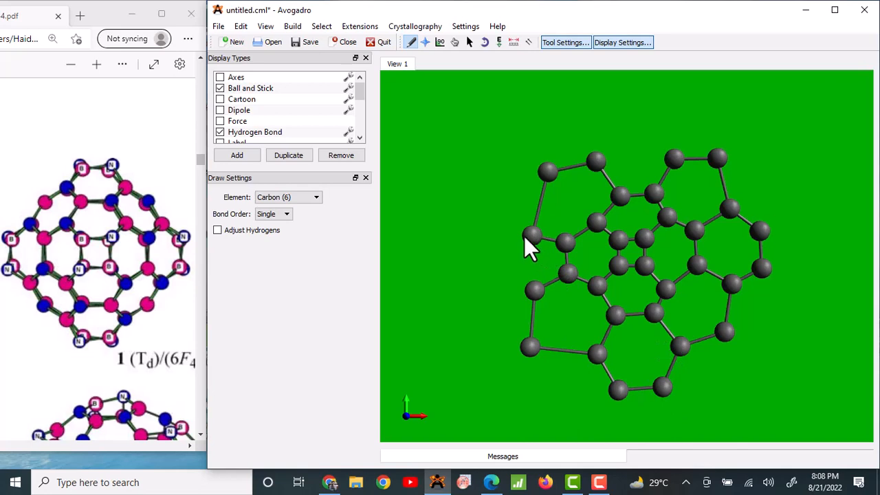
drag(493, 250, 496, 290)
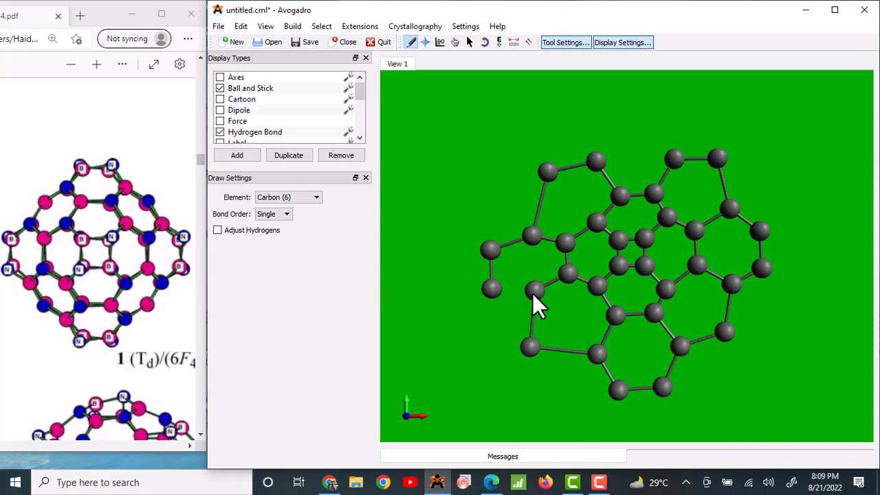
double_click(488, 285)
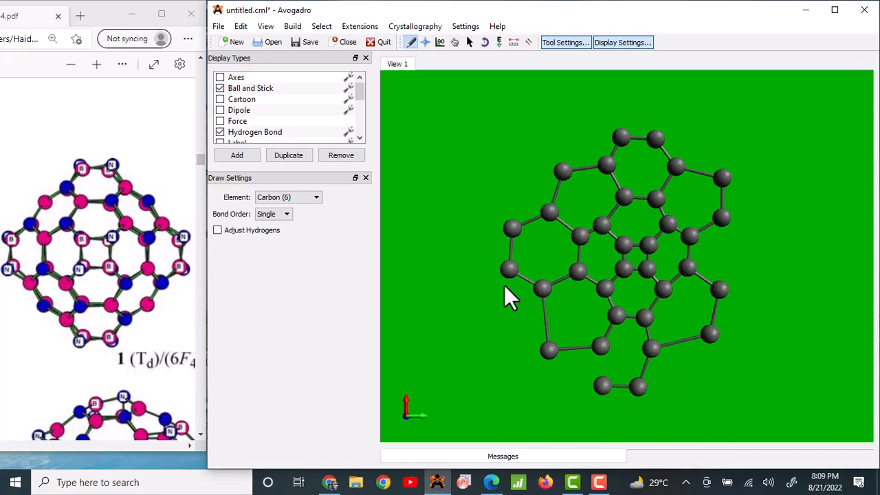
click(504, 285)
key(ctrl+z)
drag(599, 347, 604, 382)
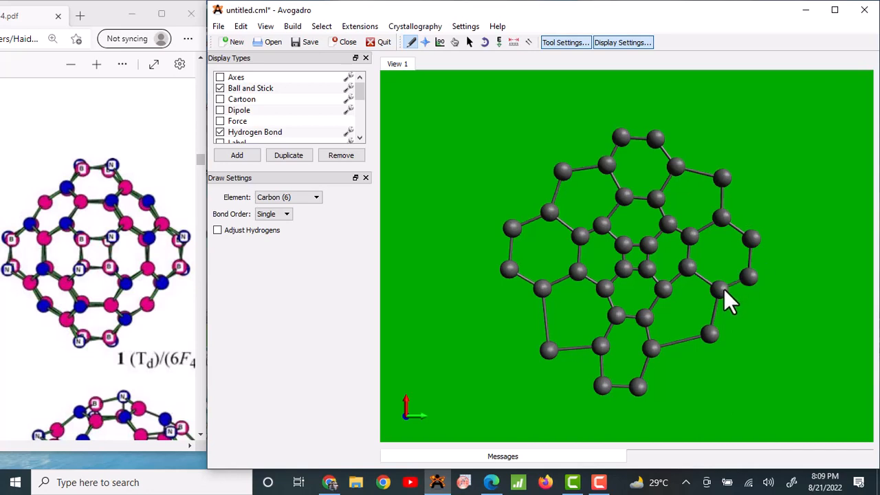
Auto-optimize the carbon sheet's geometry with the UFF force field and the Steepest Descent algorithm, and stop the run.
click(498, 42)
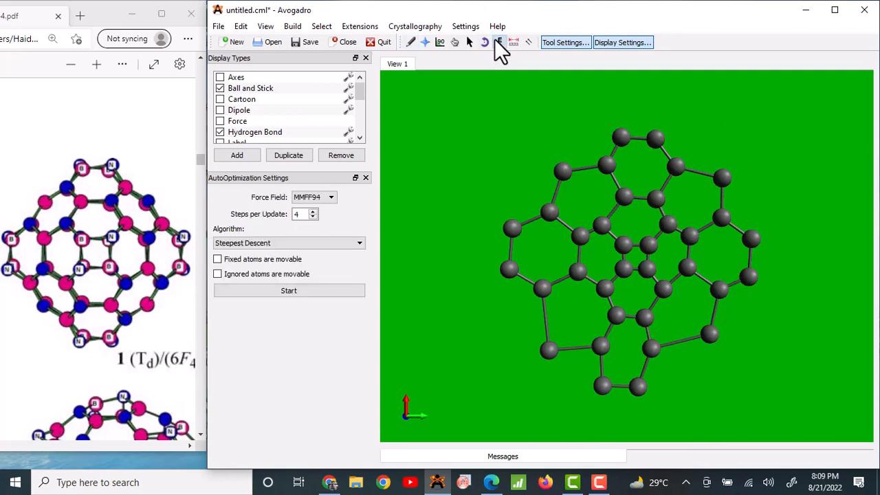
click(325, 197)
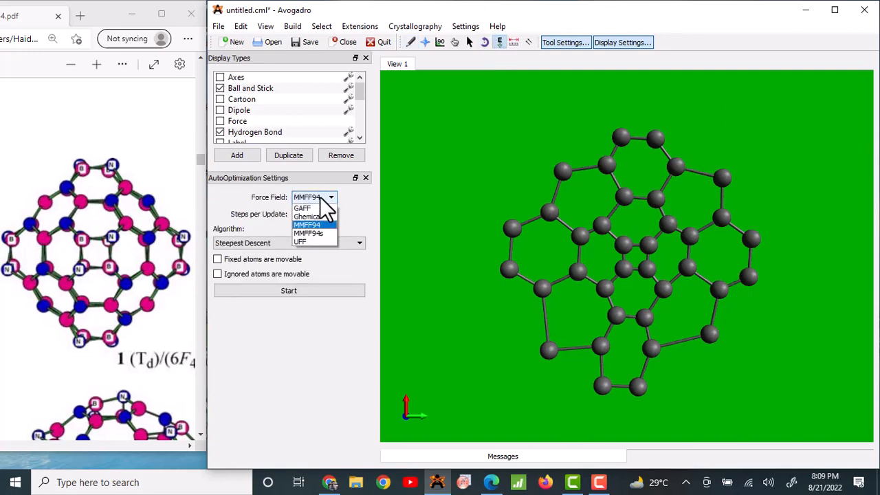
click(303, 241)
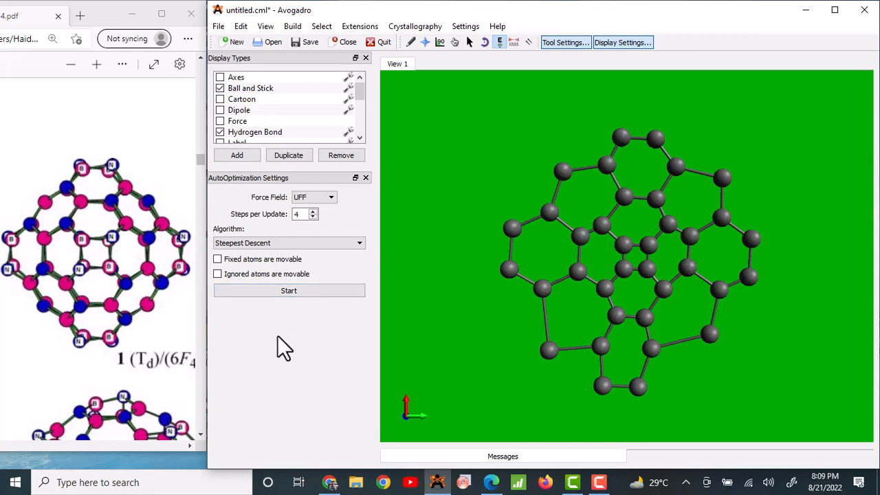
click(294, 292)
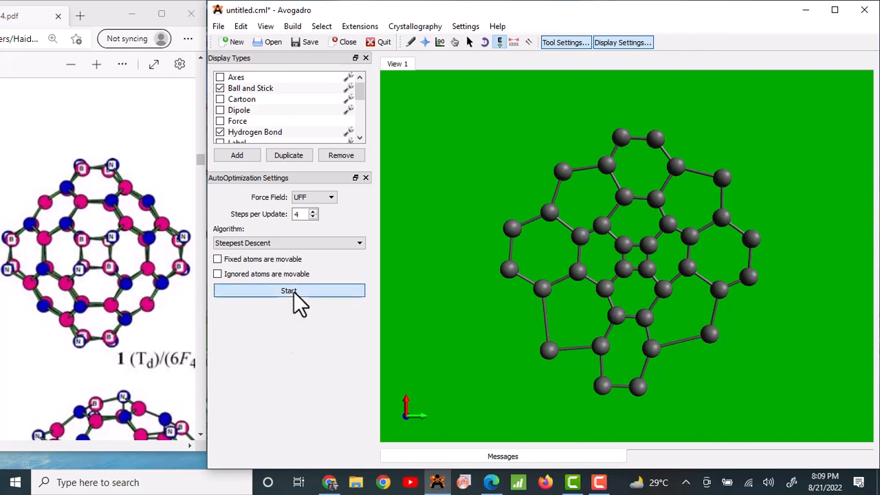
click(293, 292)
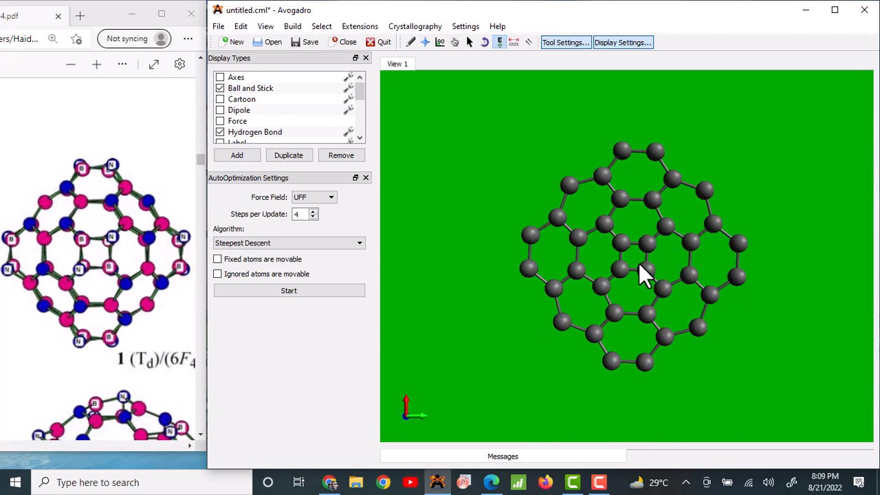
Duplicate the whole carbon sheet, offset the copy parallel to the original with the Manipulate tool, and clear the selection.
scroll(639, 263, up, 5)
scroll(638, 262, down, 7)
scroll(639, 263, down, 3)
scroll(638, 263, up, 3)
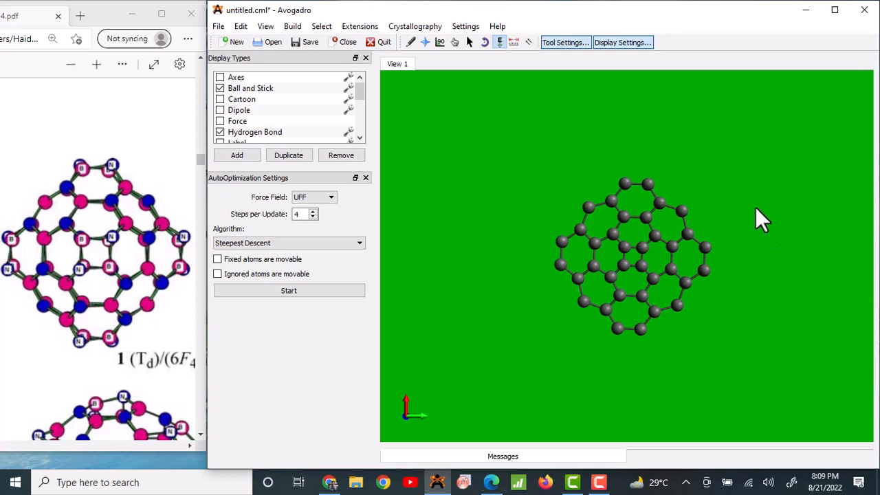
drag(752, 206, 756, 226)
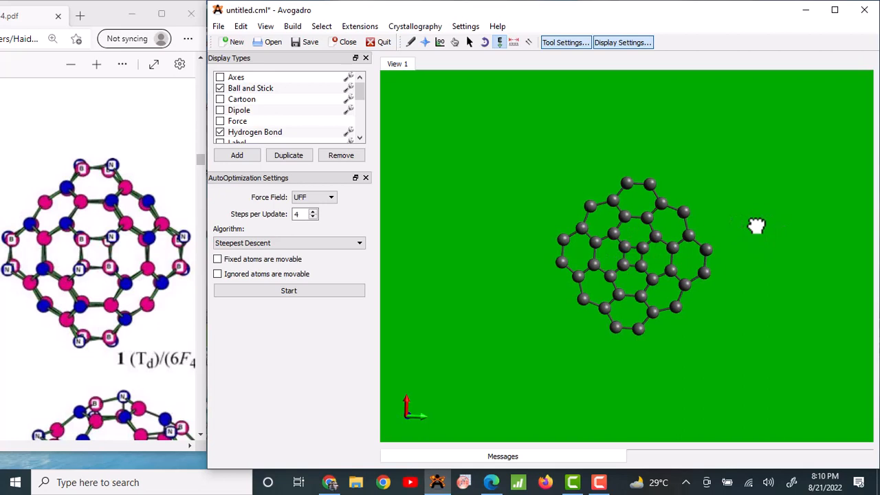
key(ctrl+a)
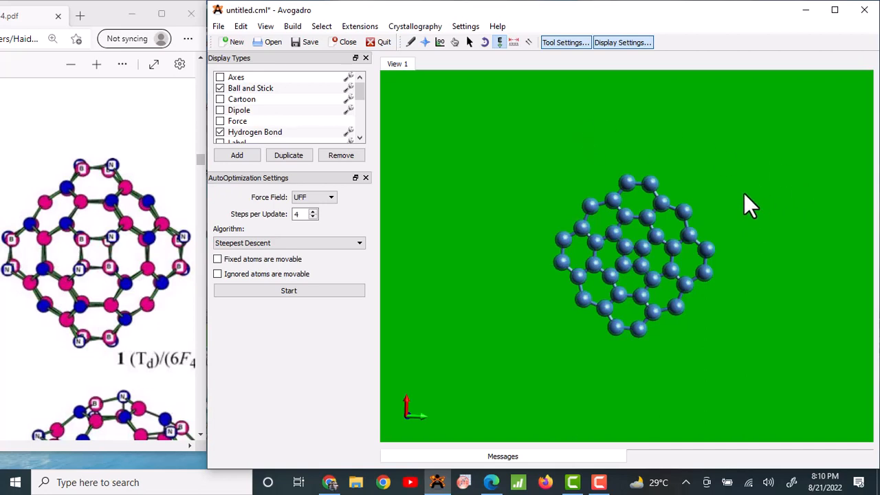
drag(784, 207, 561, 191)
drag(745, 196, 724, 209)
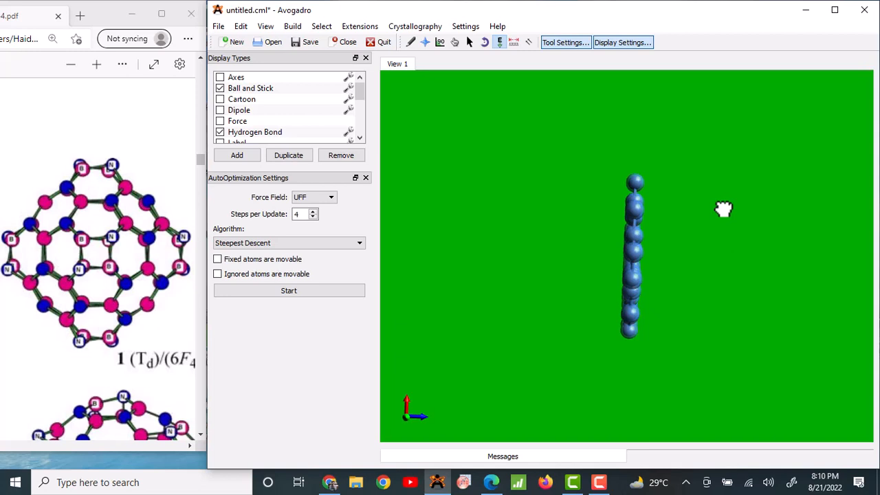
key(ctrl+4)
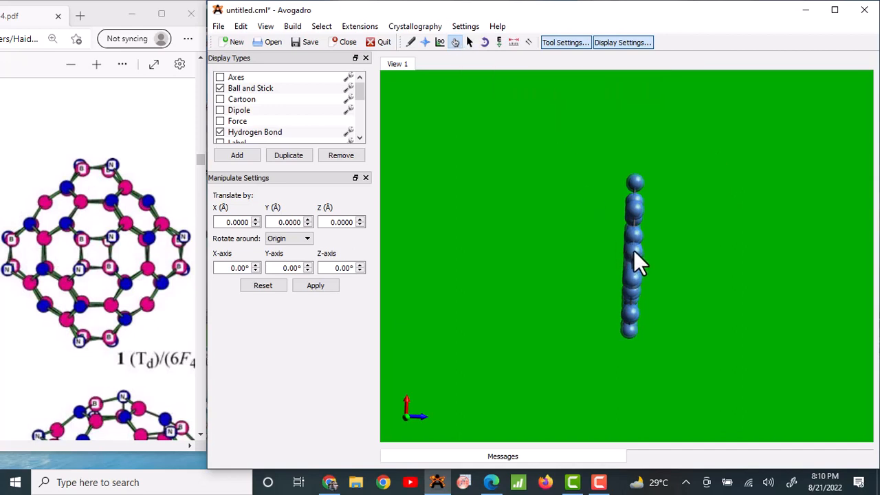
drag(633, 249, 679, 250)
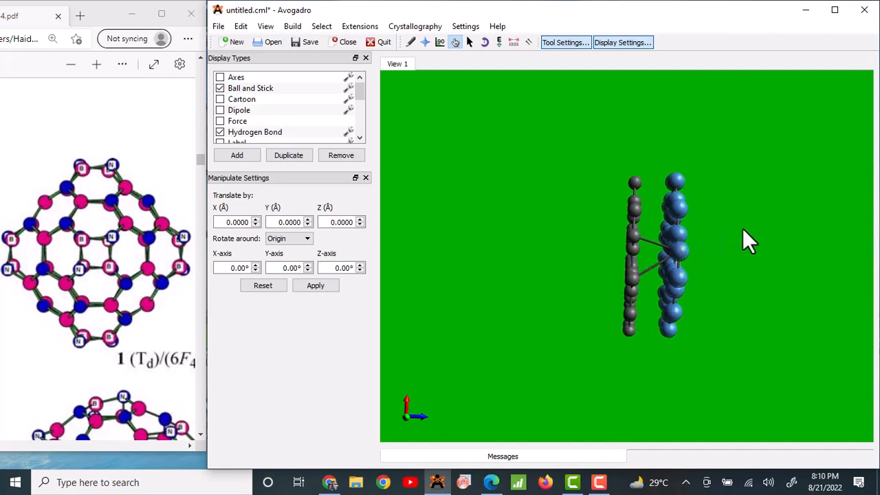
click(499, 42)
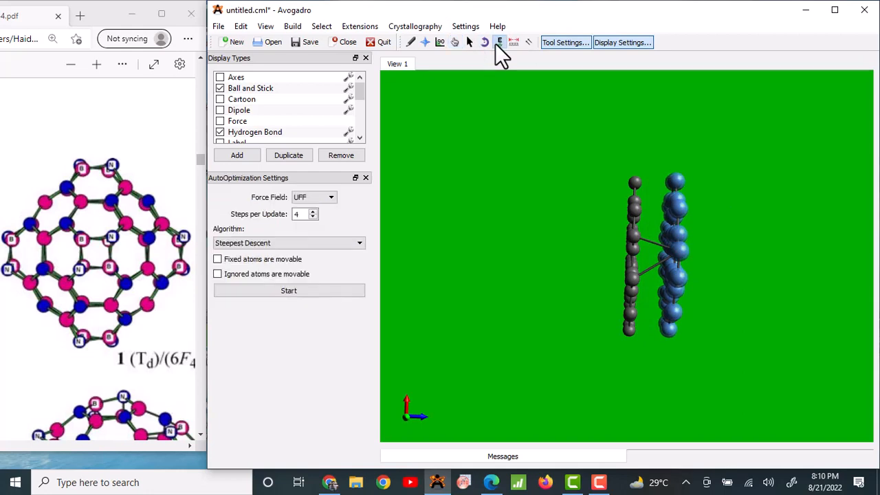
drag(723, 263, 816, 173)
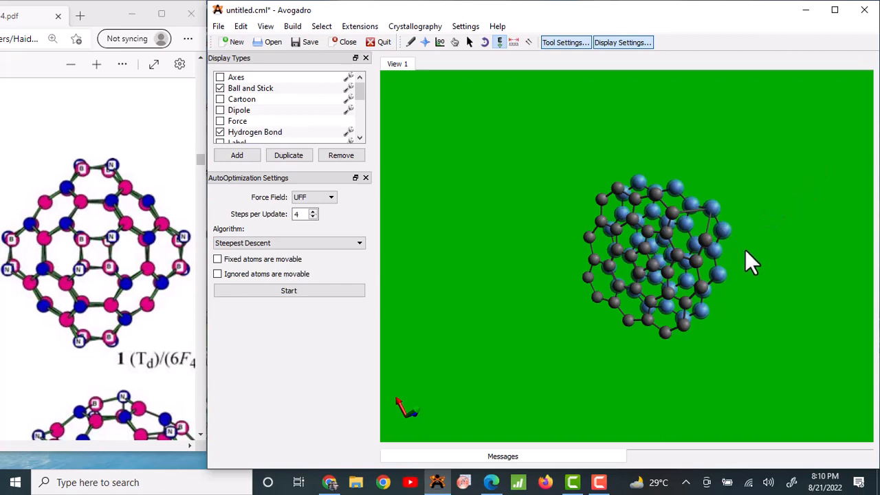
key(ctrl+shift+a)
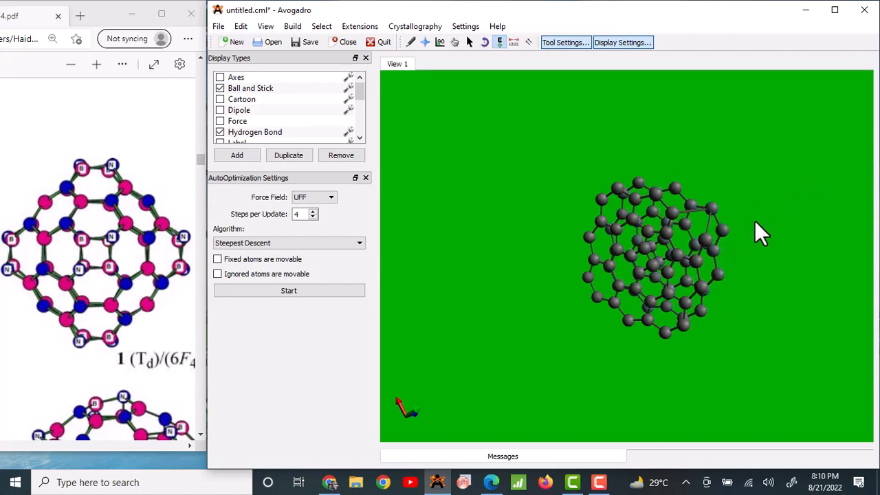
Move the out-of-place carbon atom back into the plane of its sheet with the Manipulate tool so both sheets lie parallel.
drag(743, 228, 739, 236)
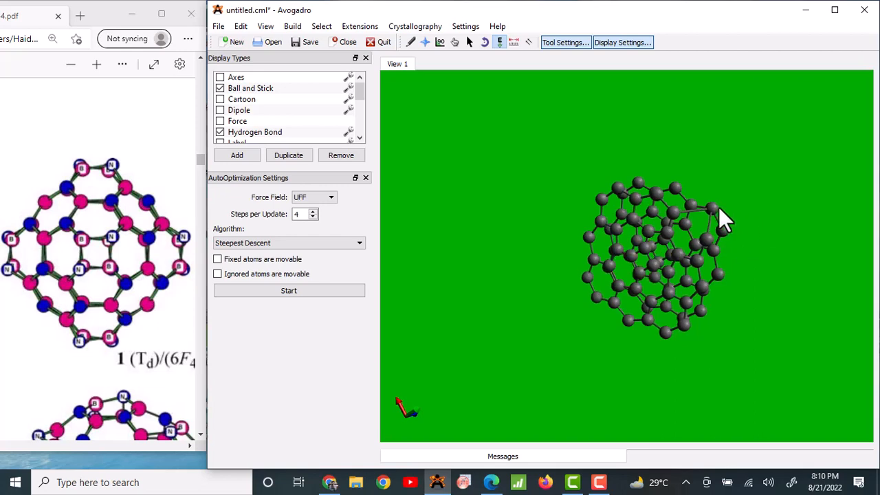
click(453, 42)
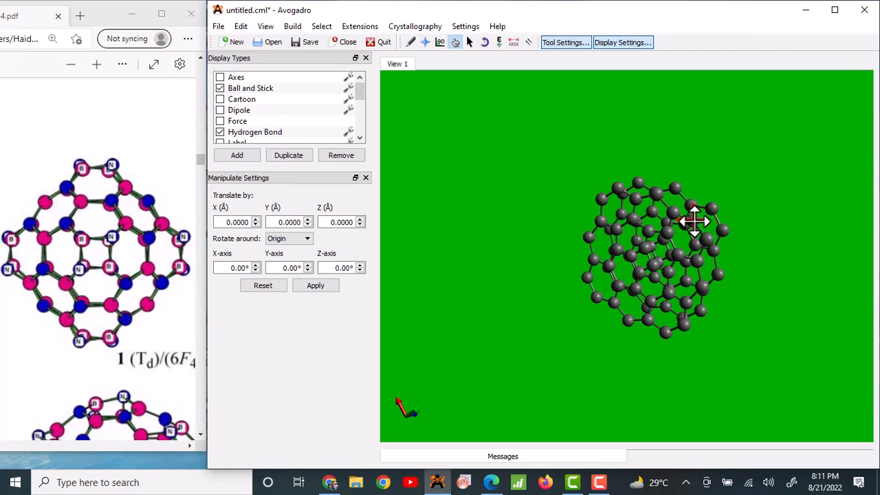
drag(790, 189, 670, 245)
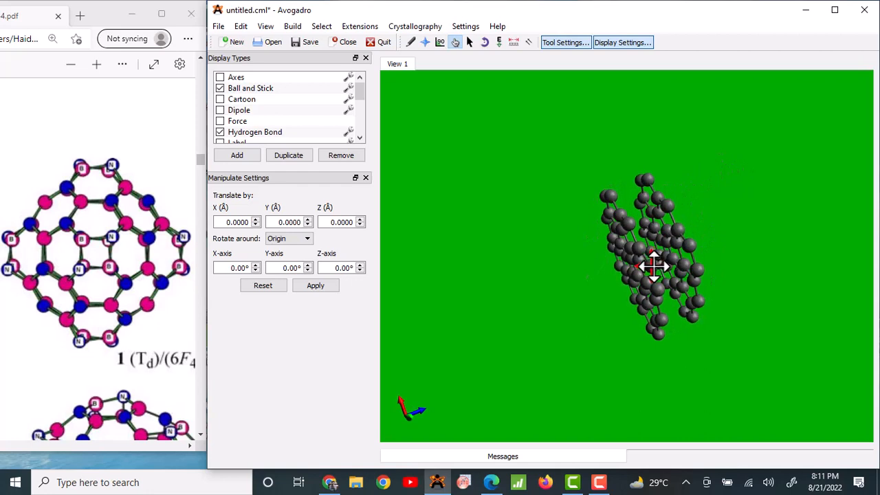
drag(746, 305, 870, 183)
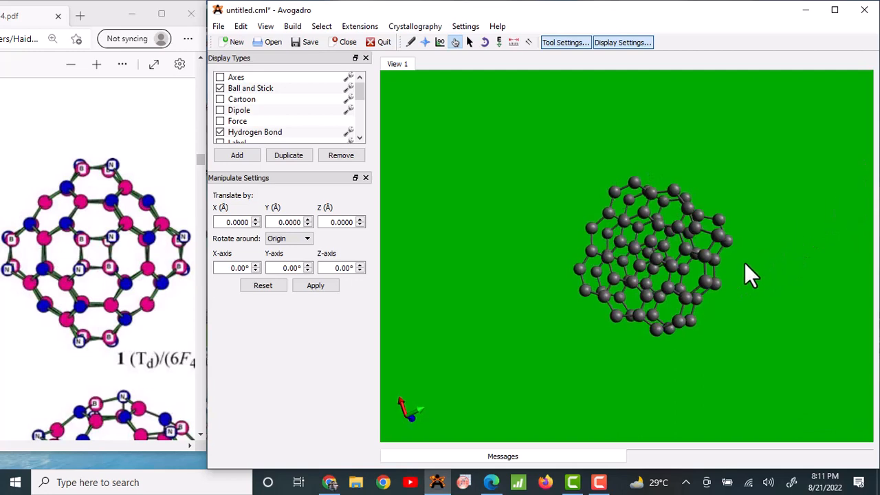
drag(744, 262, 804, 285)
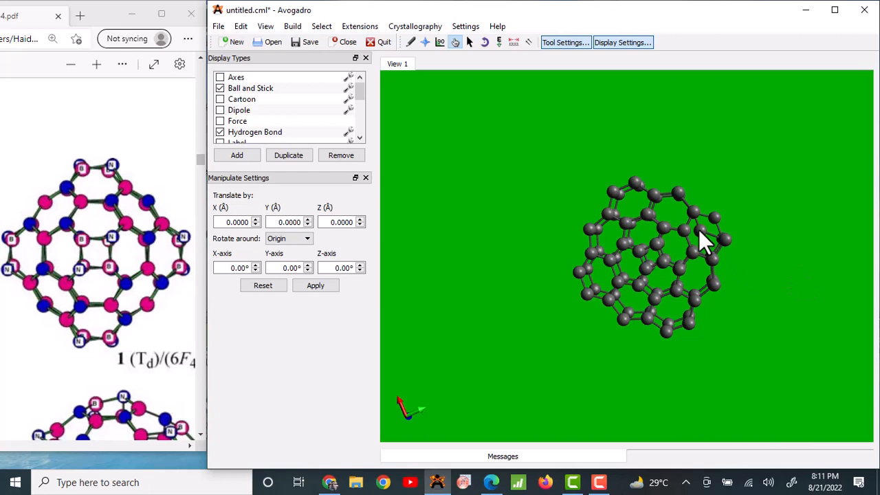
drag(699, 230, 716, 217)
drag(738, 216, 573, 296)
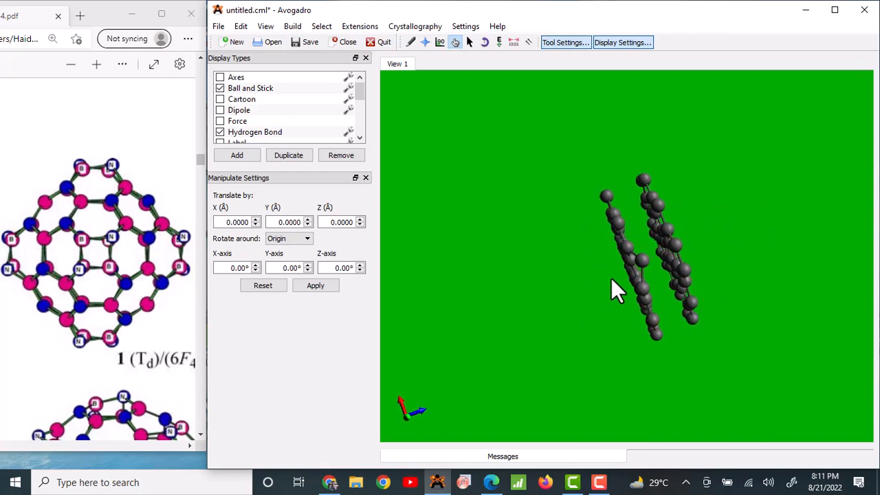
drag(728, 257, 718, 253)
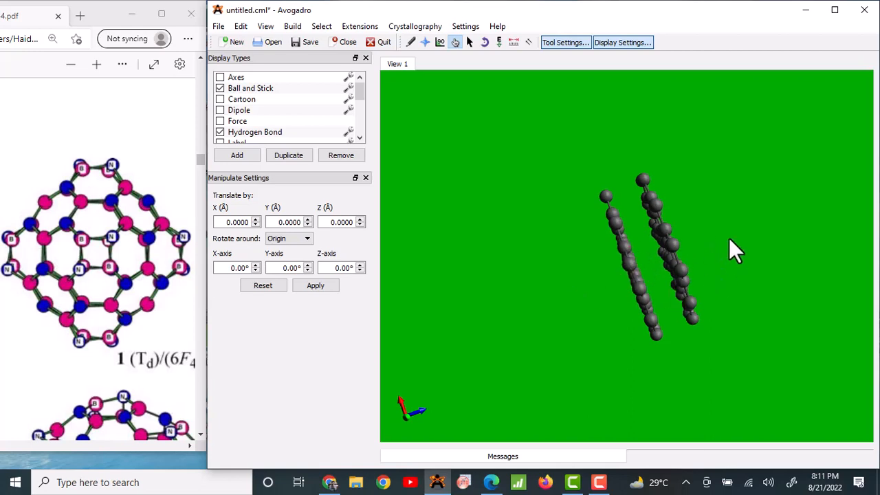
drag(741, 242, 727, 227)
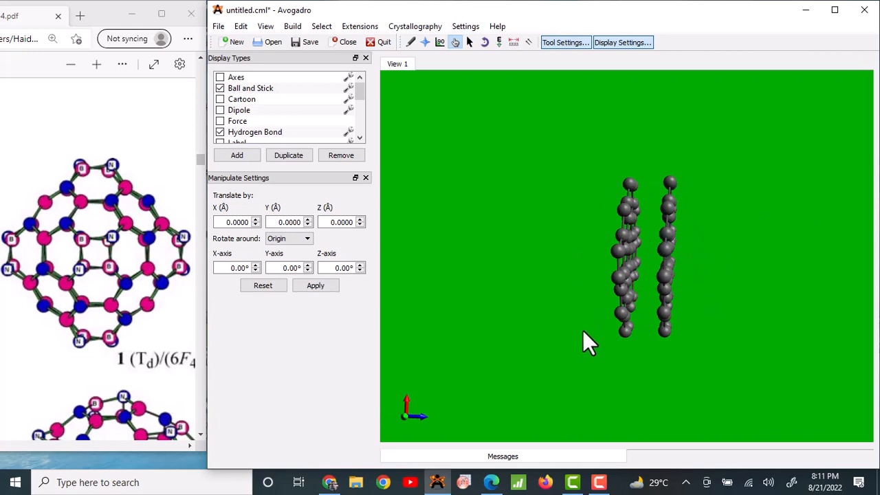
Draw four single bonds joining the two sheets, linking the facing pairs of edge atoms on the left and top outer rings.
scroll(721, 275, up, 5)
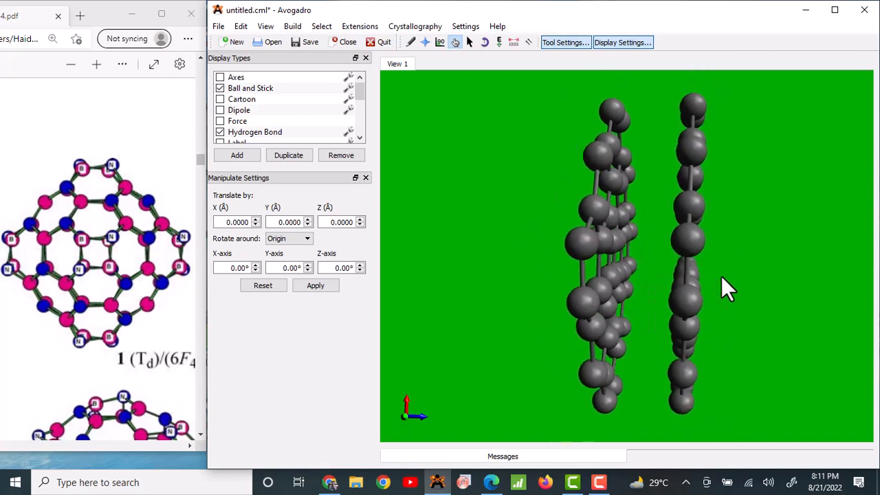
drag(767, 230, 626, 240)
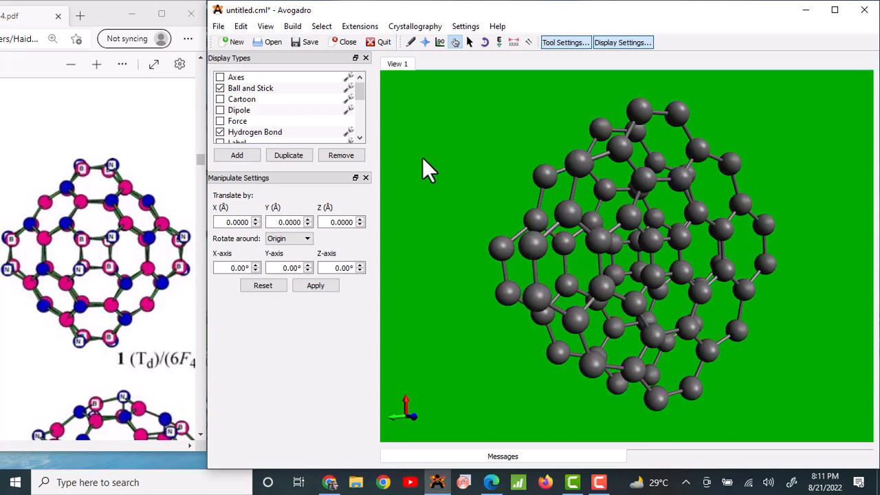
click(410, 39)
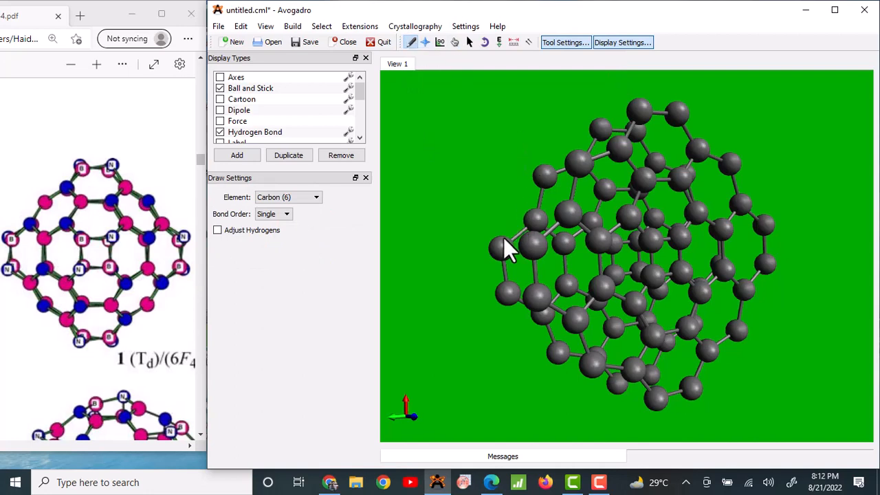
drag(502, 246, 533, 249)
drag(508, 291, 536, 295)
drag(600, 122, 650, 111)
drag(639, 131, 671, 118)
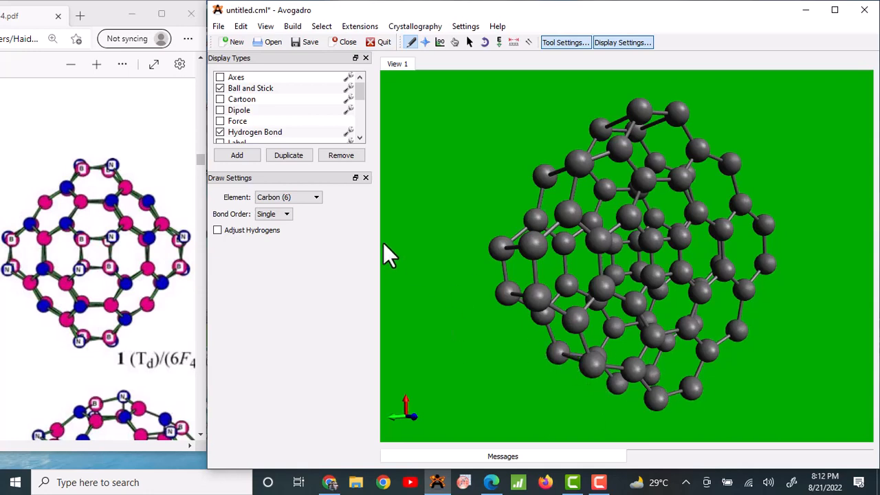
click(425, 42)
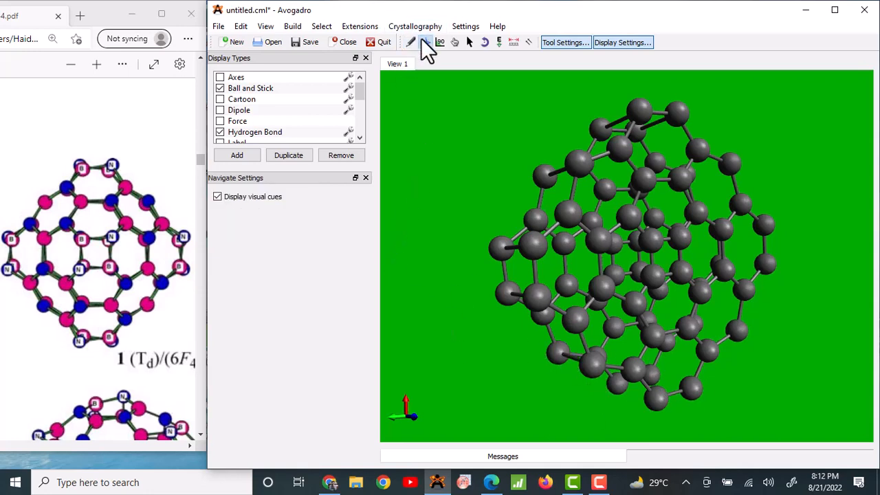
Draw the remaining single carbon bonds between facing edge atoms of the two sheets to close the cage all around.
drag(747, 210, 627, 295)
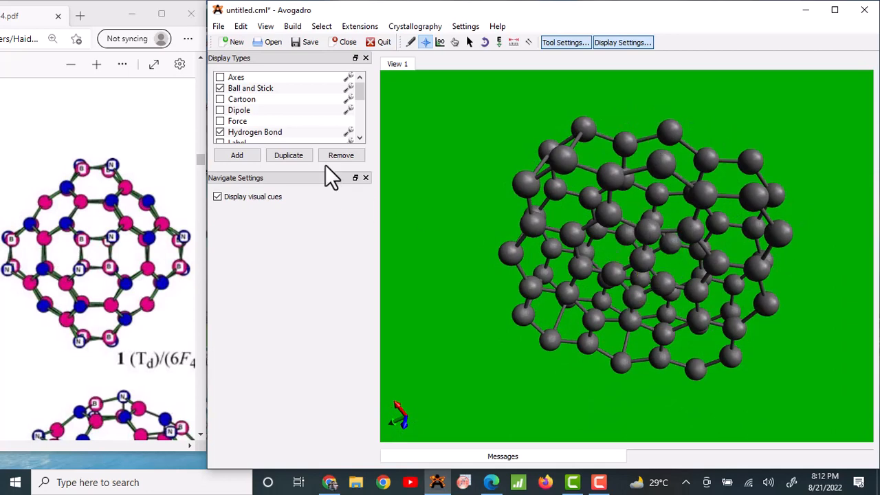
click(407, 44)
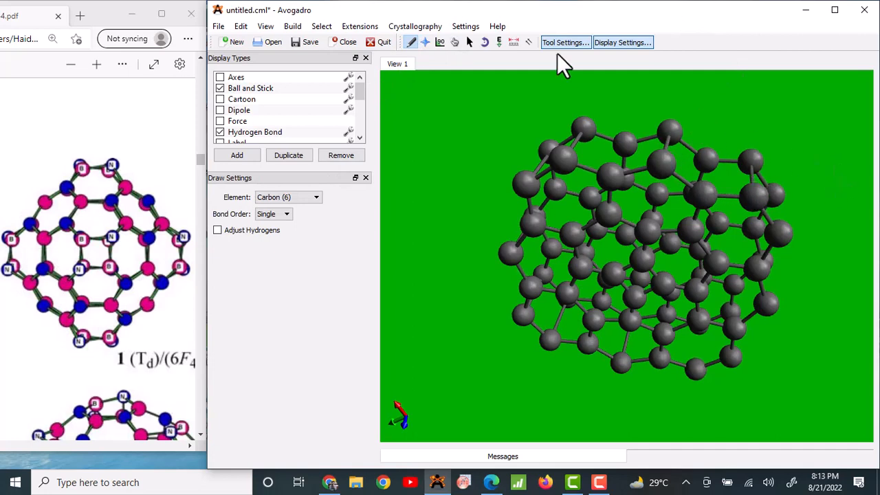
click(426, 43)
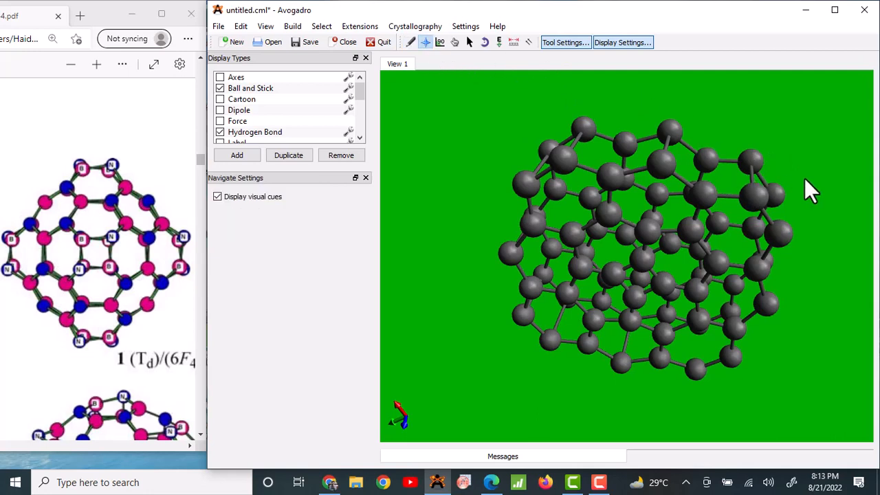
drag(804, 180, 692, 124)
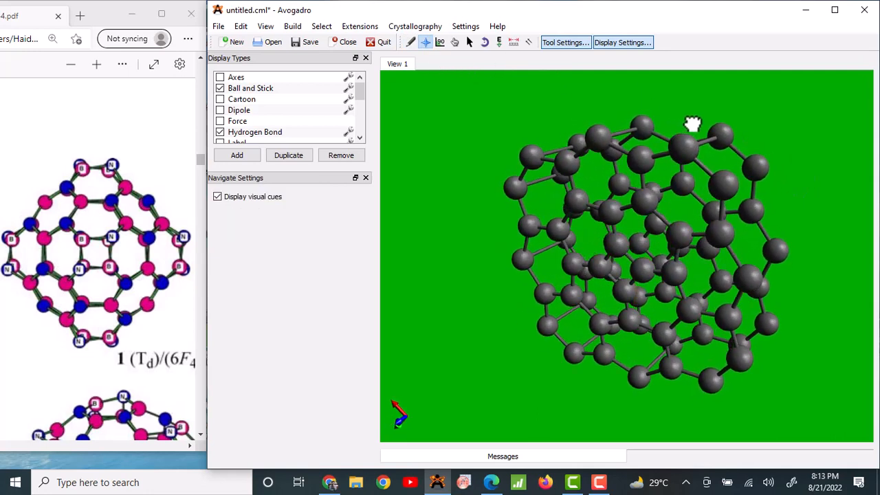
click(411, 42)
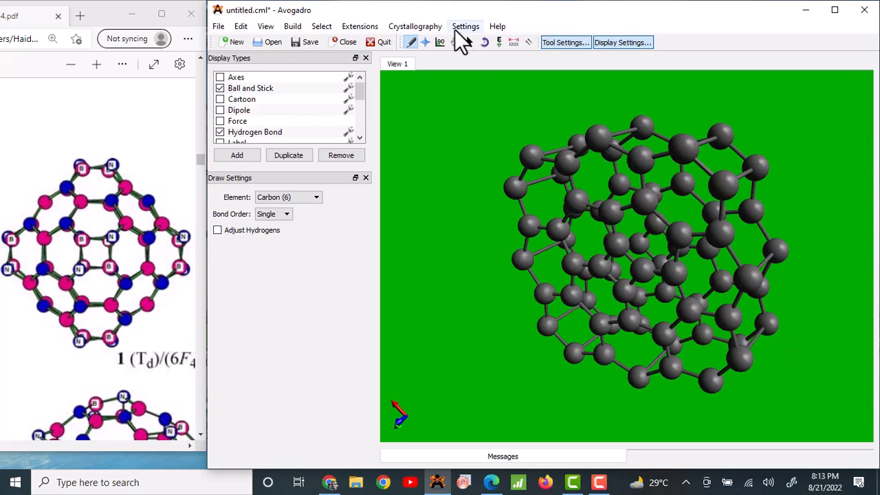
click(426, 42)
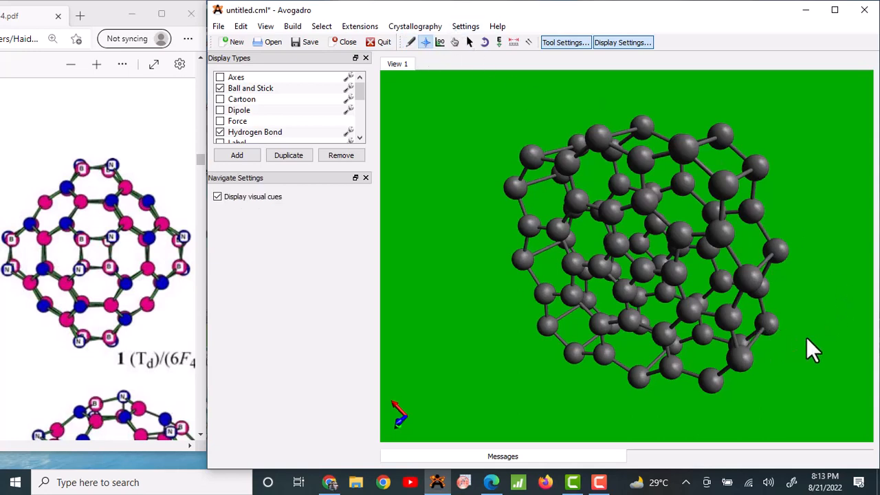
drag(806, 338, 848, 184)
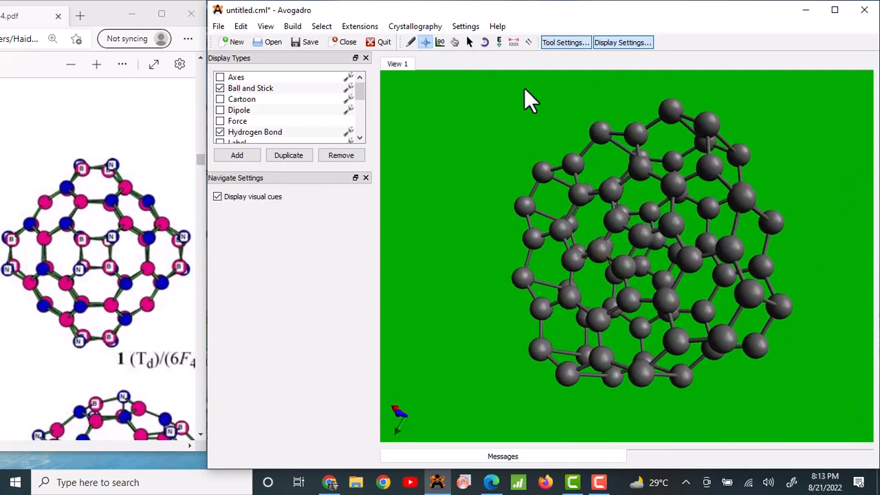
click(410, 42)
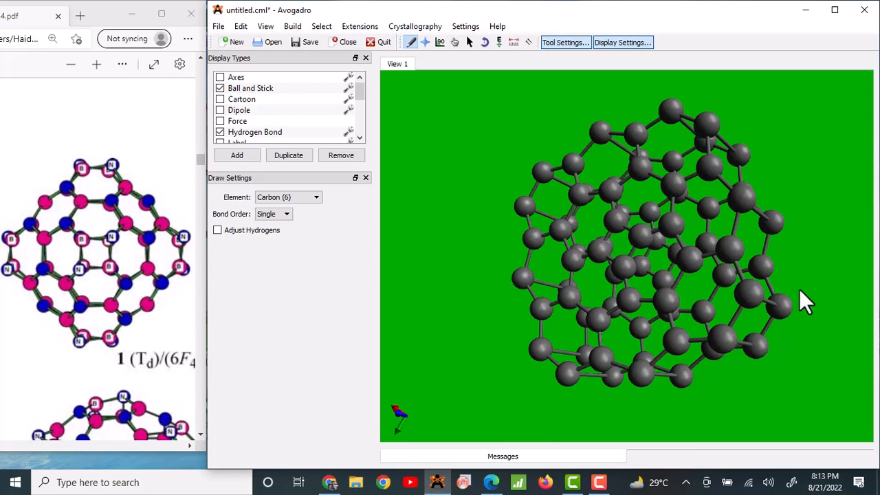
click(426, 42)
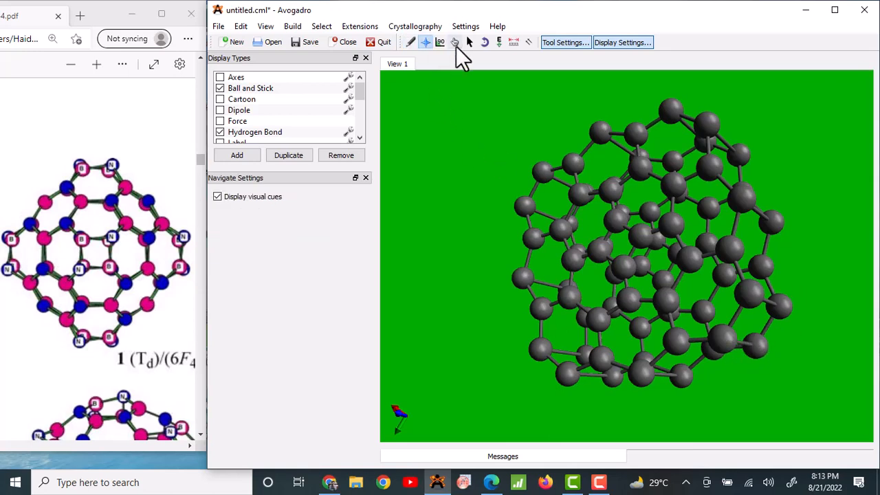
Examine the joined carbon cage from several sides in the maximized window, checking the bonds around its rim.
drag(813, 194, 540, 298)
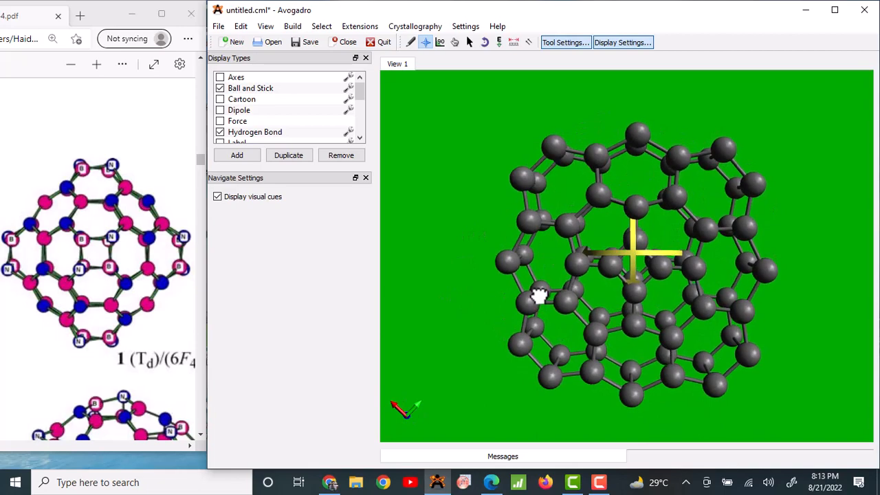
scroll(702, 253, up, 5)
scroll(702, 252, down, 6)
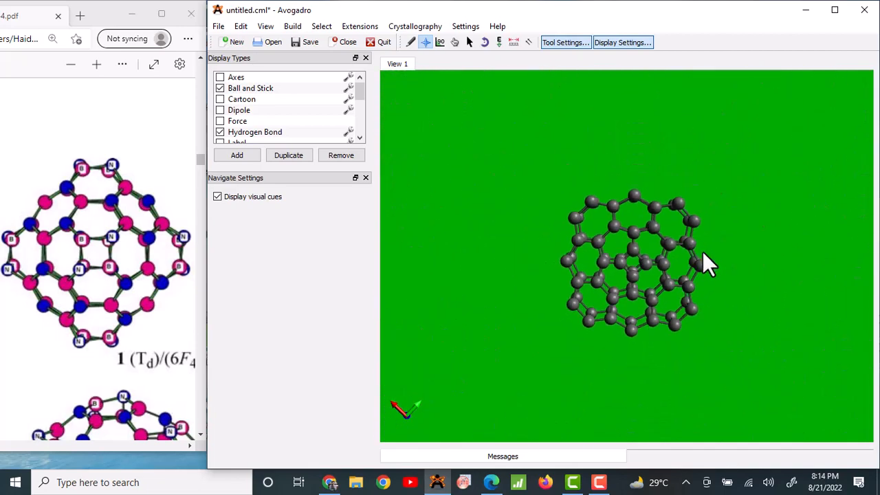
drag(763, 200, 727, 206)
click(836, 10)
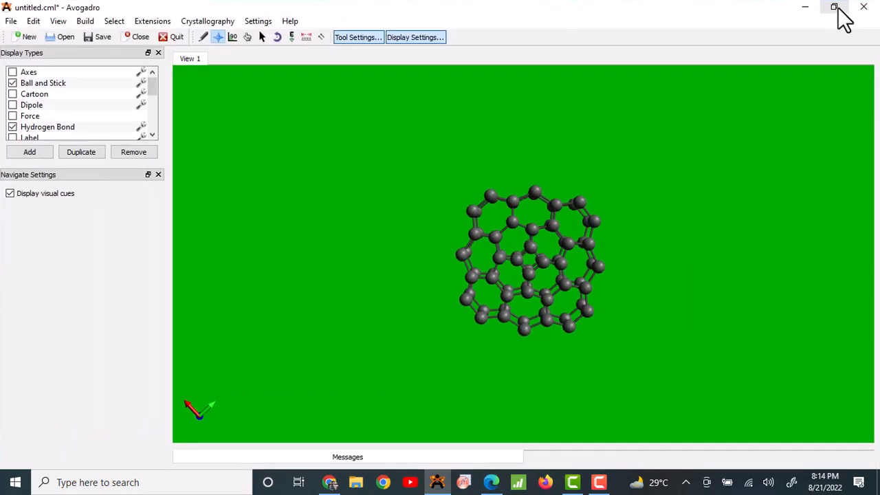
scroll(634, 233, up, 5)
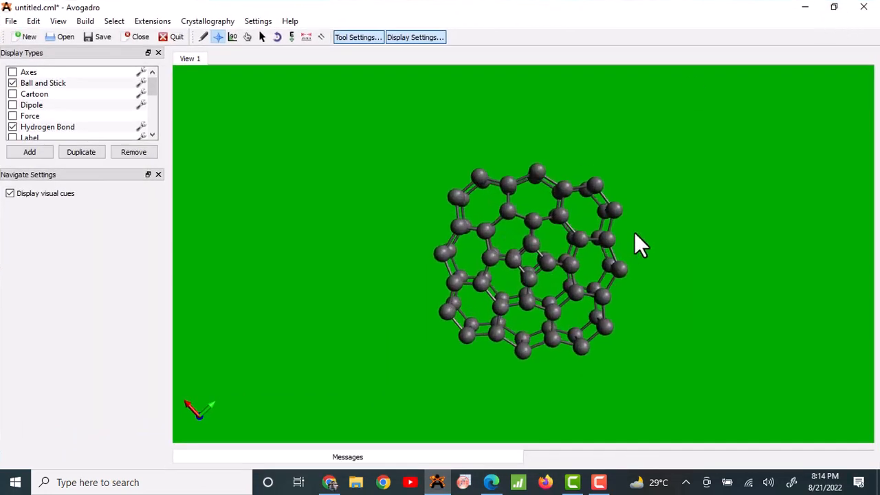
scroll(635, 234, down, 5)
scroll(634, 234, up, 1)
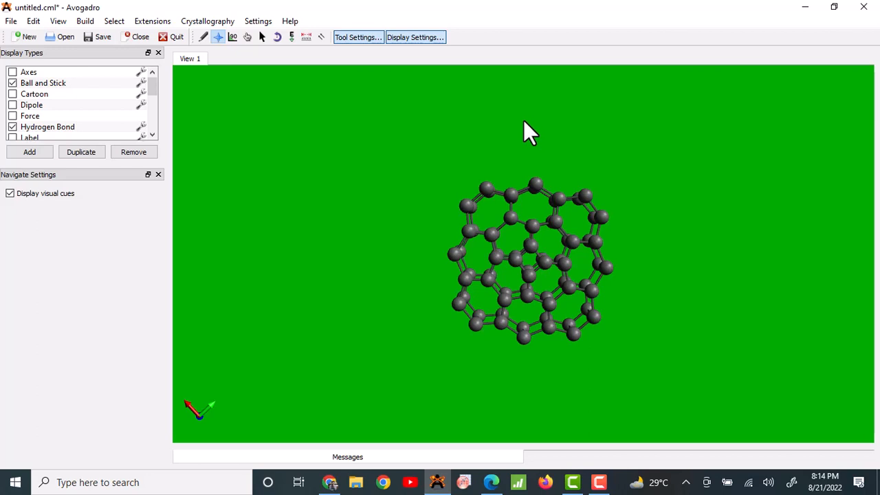
Check the cage's molecule properties for its chemical formula and its numbers of atoms and bonds, and close them.
click(59, 22)
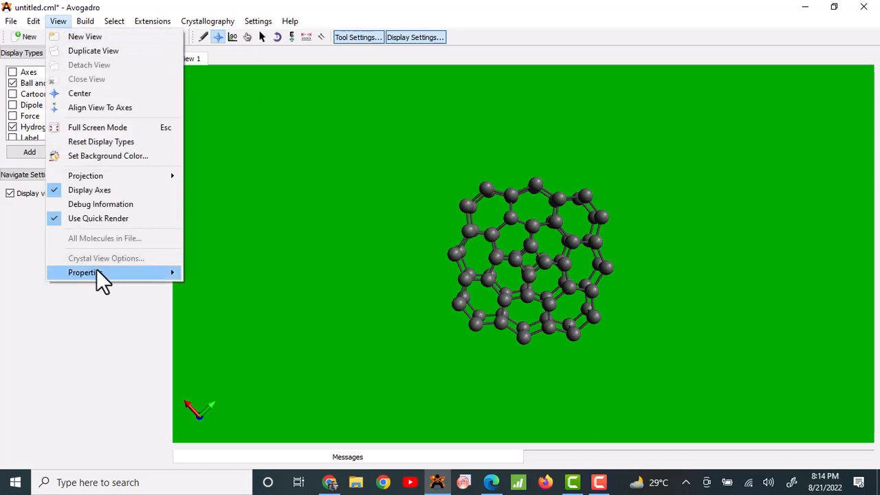
mouse_move(96, 269)
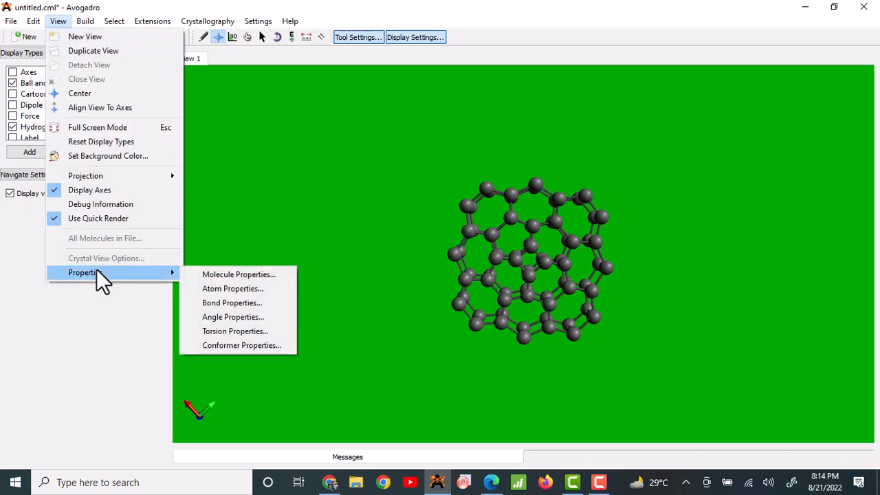
click(241, 274)
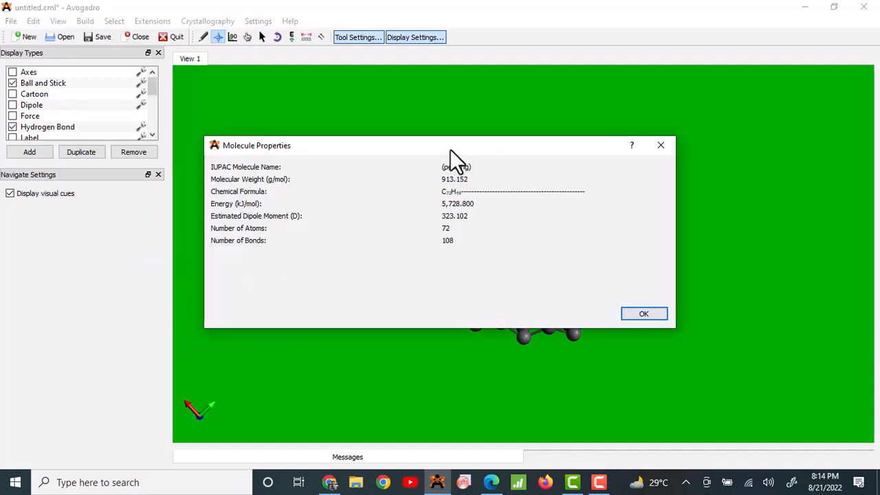
drag(452, 151, 265, 129)
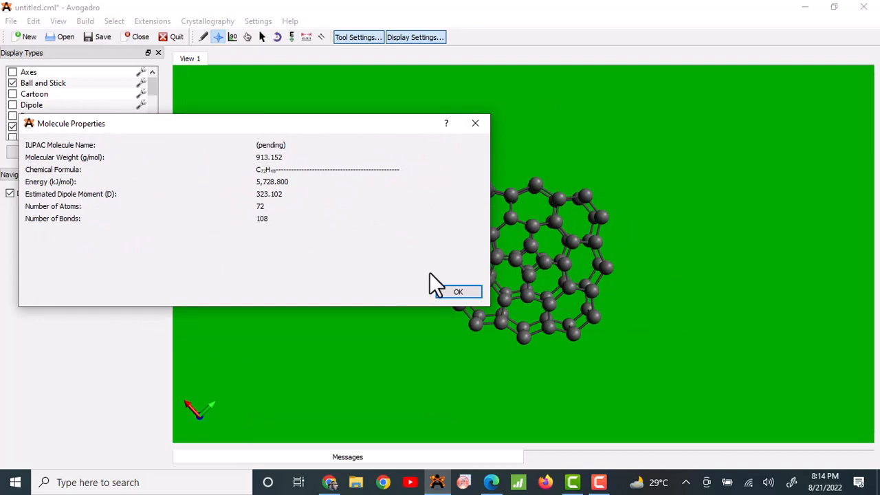
click(459, 293)
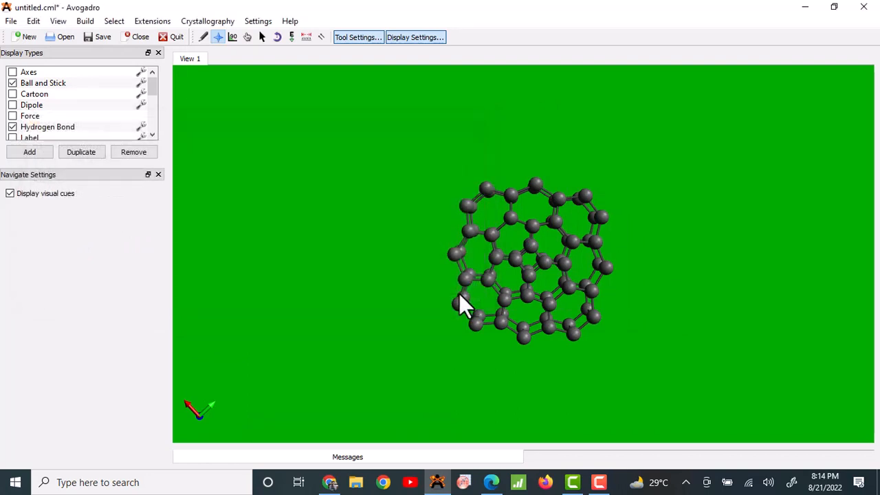
Start auto-optimizing the cage with UFF and Steepest Descent, and switch the force field to MMFF94 during the run.
click(291, 39)
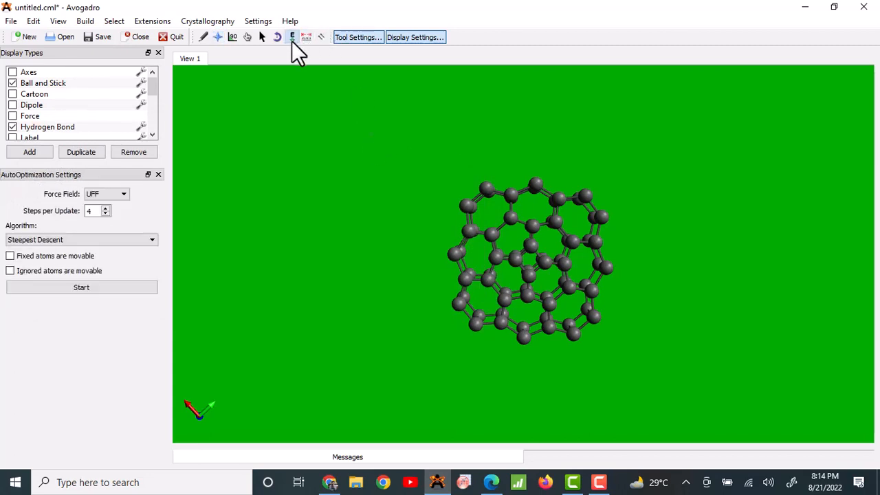
click(90, 285)
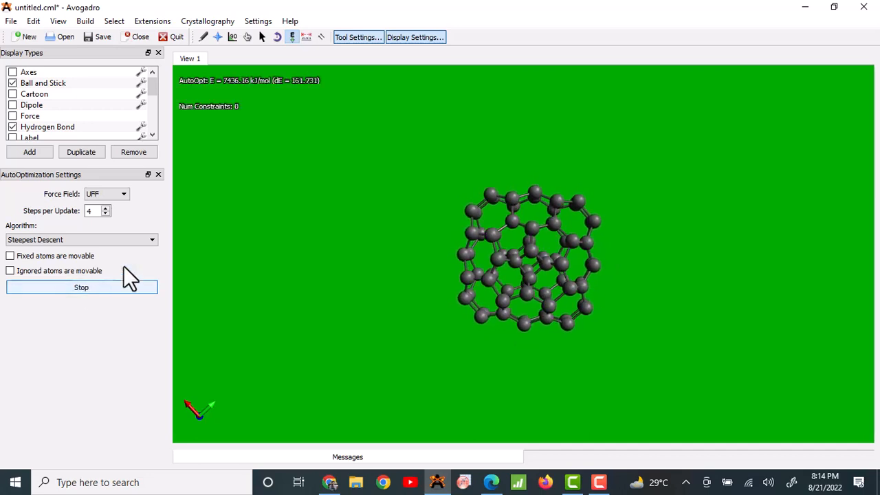
drag(650, 270, 588, 240)
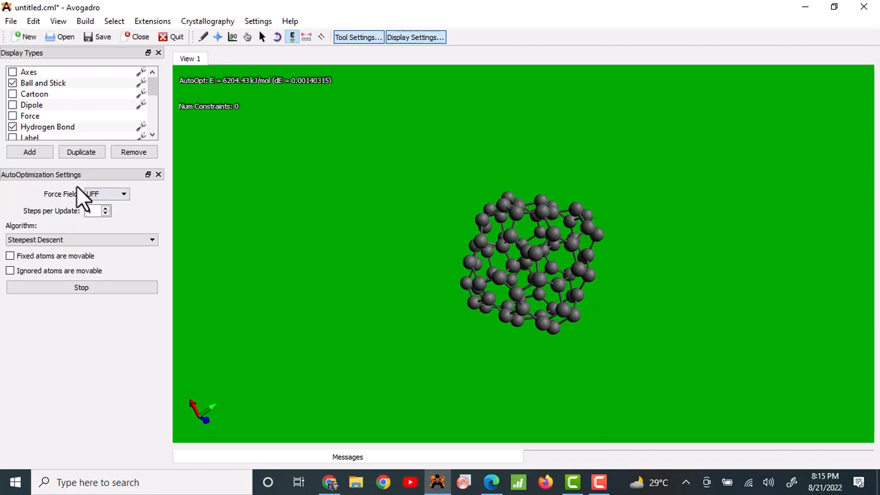
click(111, 195)
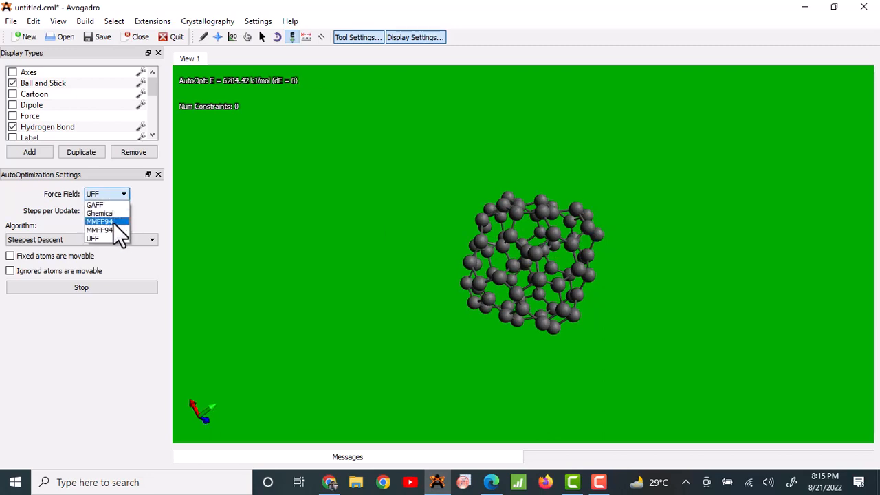
click(113, 222)
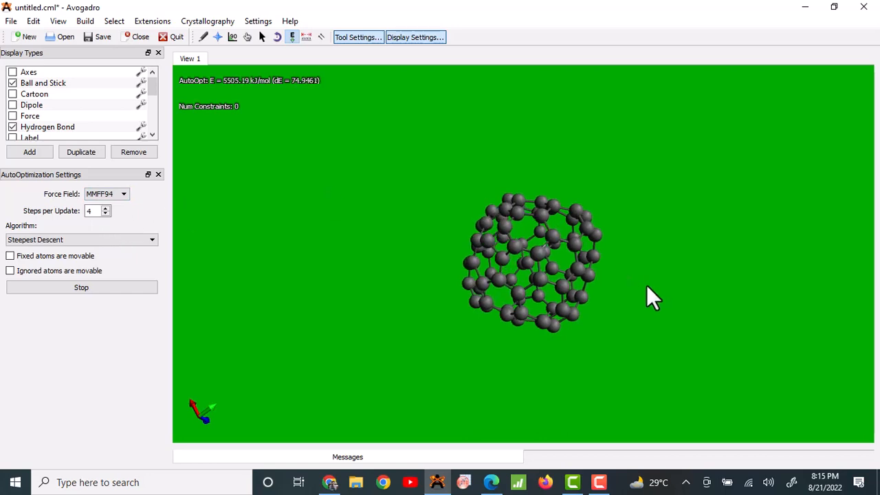
Pull the caved-in carbon atoms outward from the cage's dented face while the MMFF94 auto-optimization keeps running.
drag(531, 261, 410, 347)
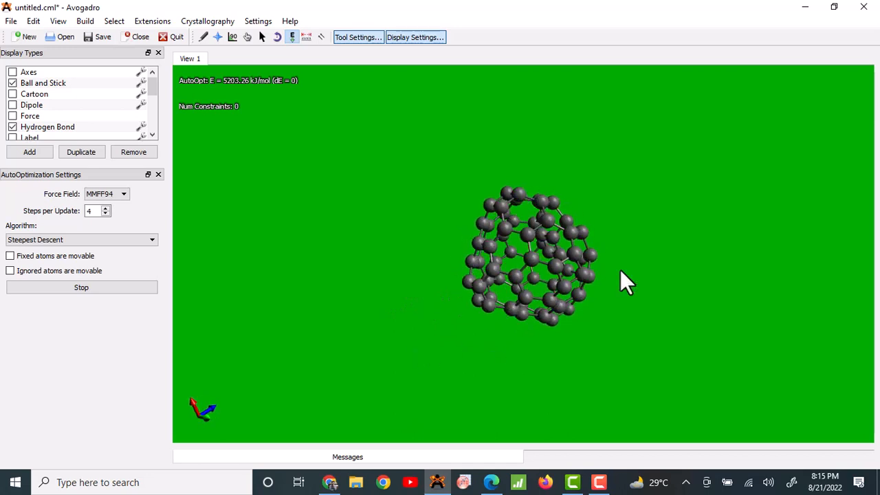
drag(581, 293, 456, 337)
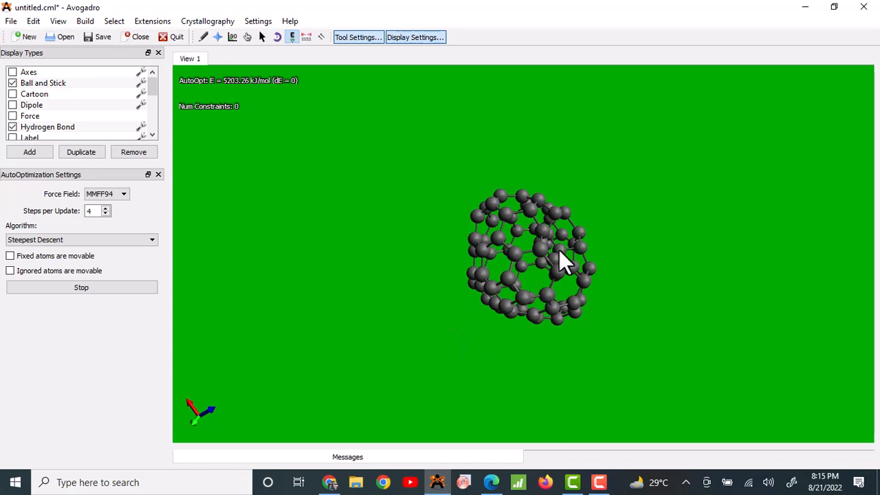
drag(559, 250, 621, 227)
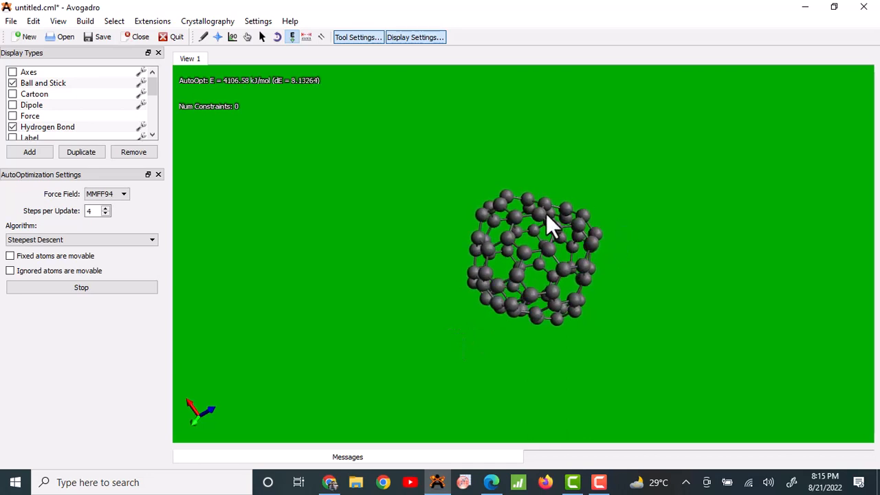
Examine the optimized cage from all sides and close up, aligning it with the orientation of structure 1 (Td) in the paper.
drag(557, 190, 473, 355)
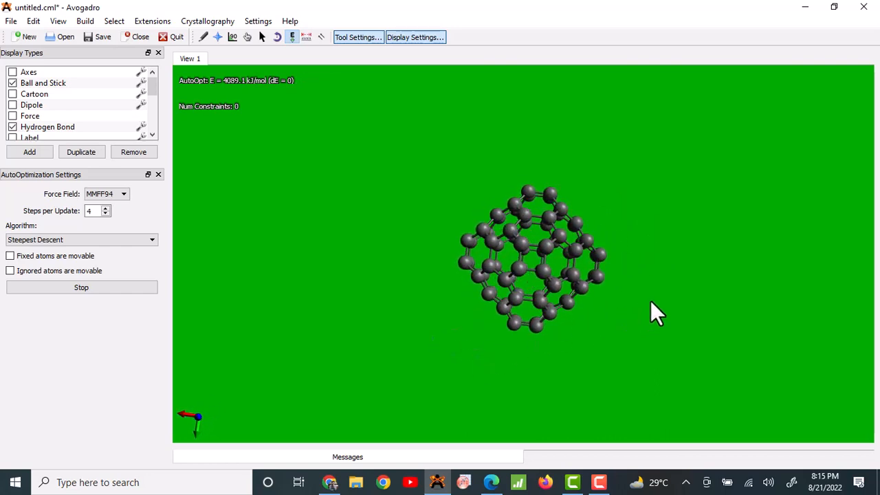
drag(670, 307, 660, 325)
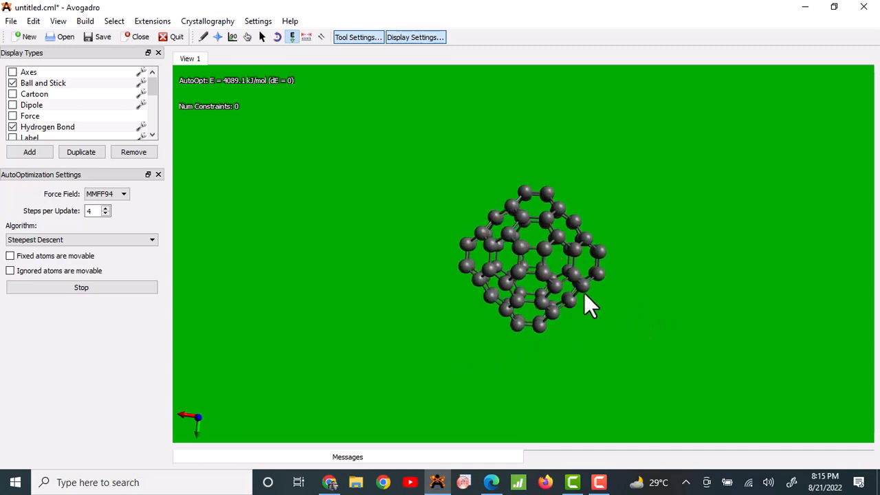
drag(684, 278, 523, 277)
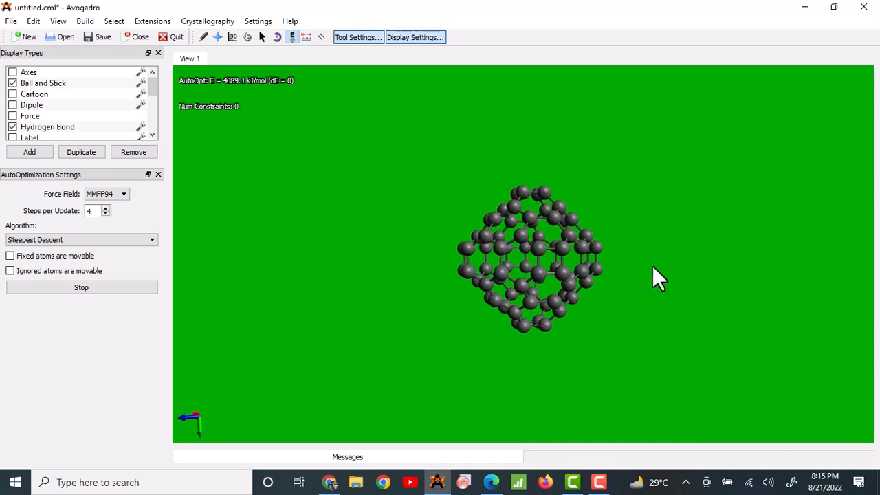
drag(674, 270, 614, 367)
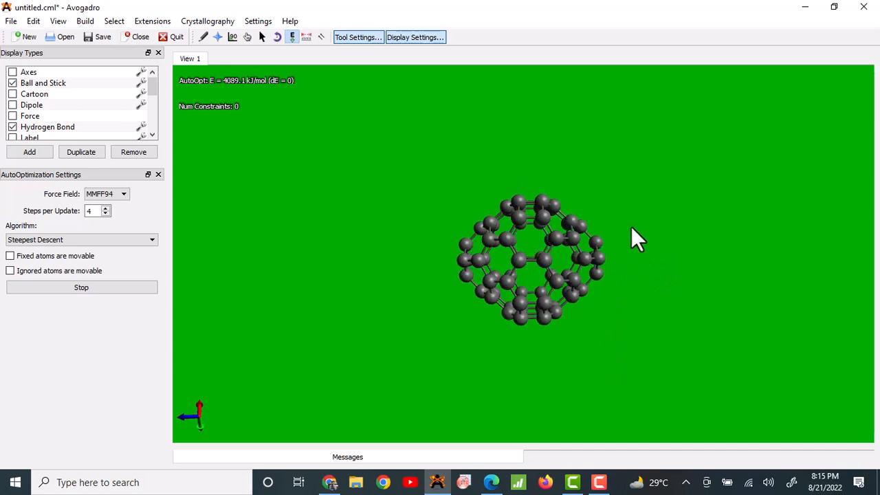
drag(639, 213, 635, 359)
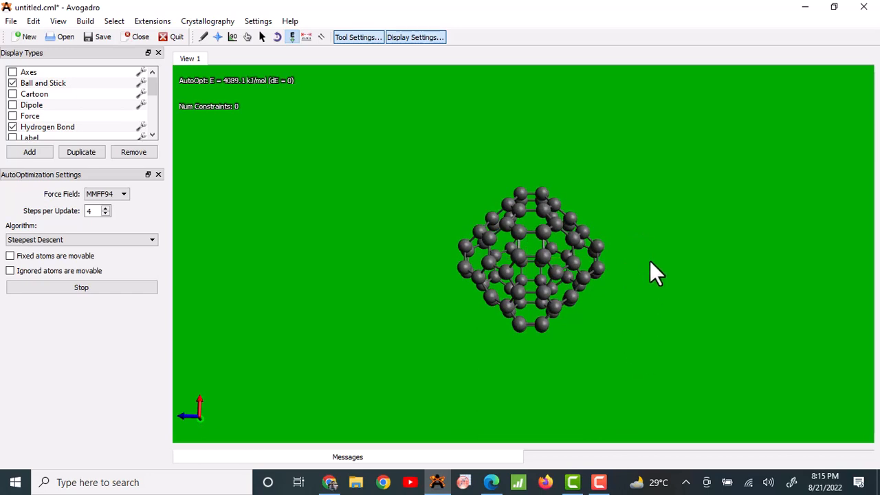
drag(652, 282, 650, 313)
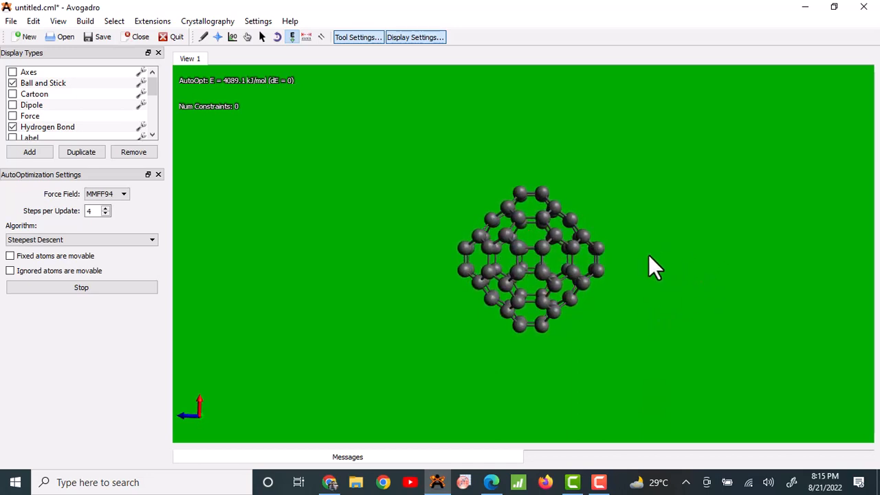
scroll(641, 250, up, 10)
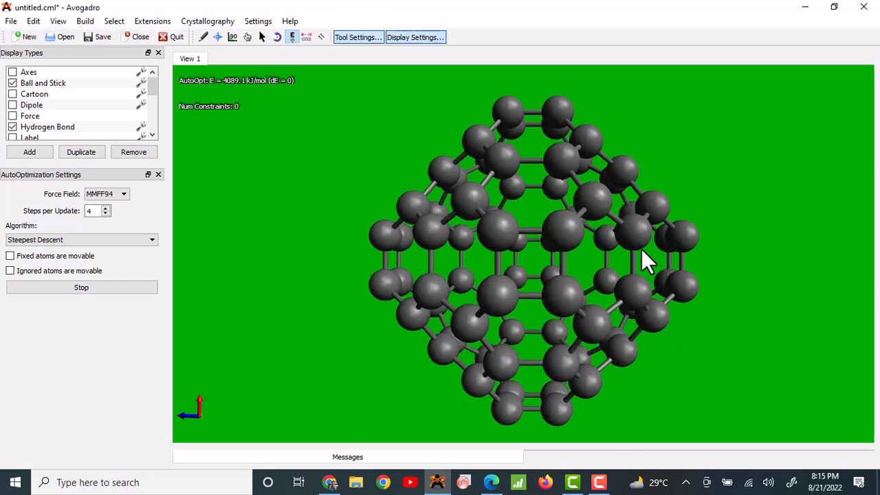
scroll(641, 250, down, 10)
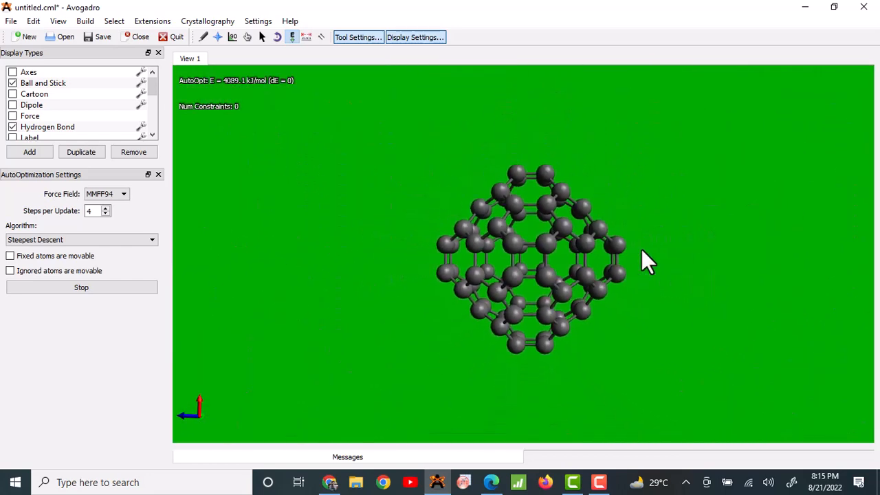
Save the optimized cage as C-72 in the Downloads folder, with Common molecule formats as the file type.
scroll(641, 250, up, 3)
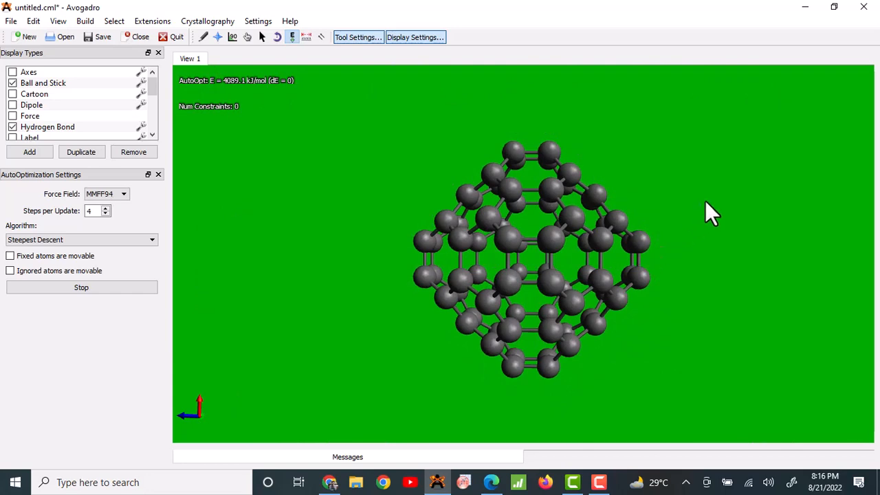
drag(730, 192, 732, 193)
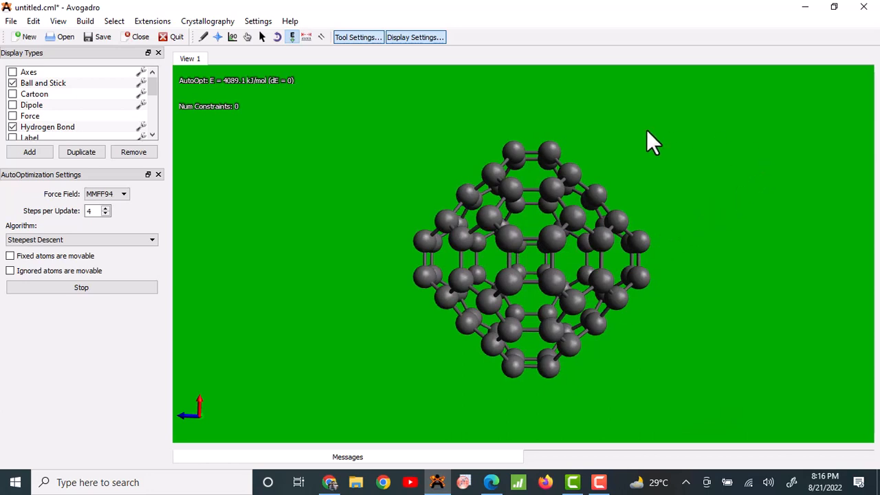
click(11, 22)
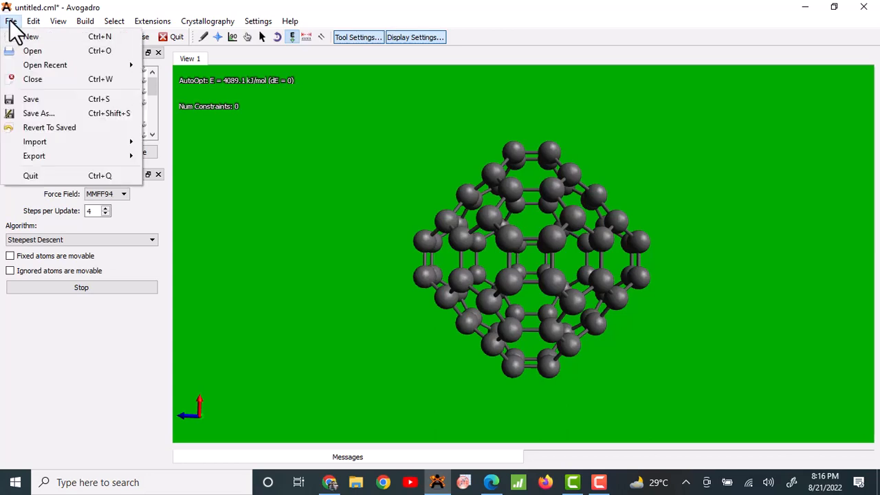
click(45, 110)
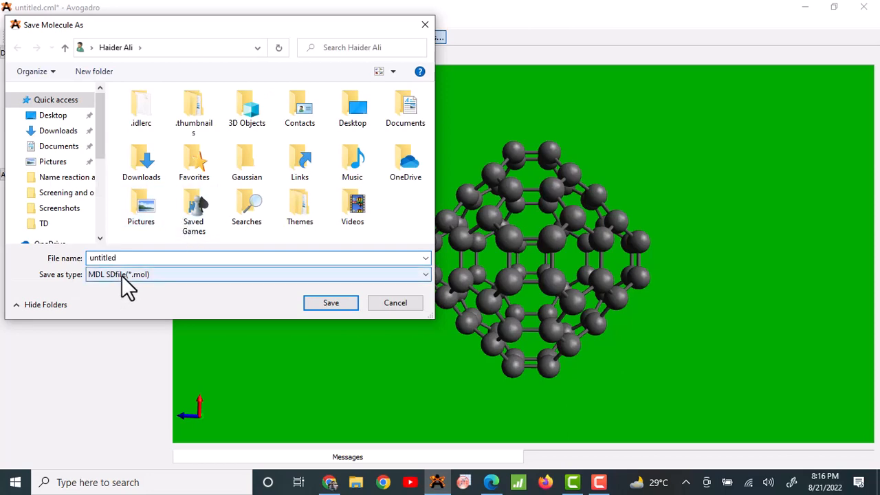
click(121, 274)
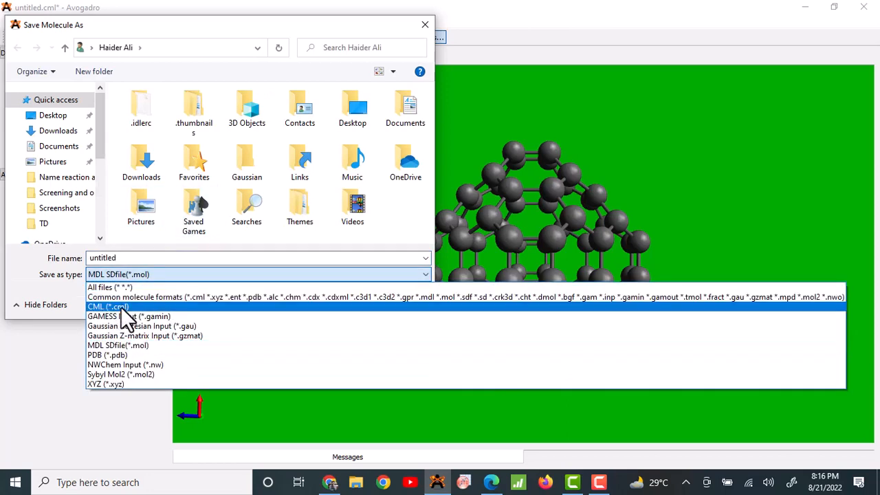
click(139, 297)
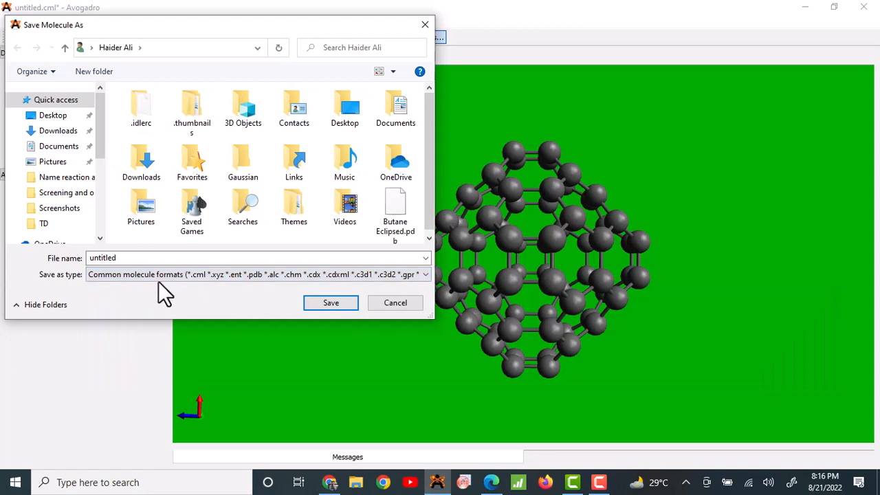
double_click(136, 259)
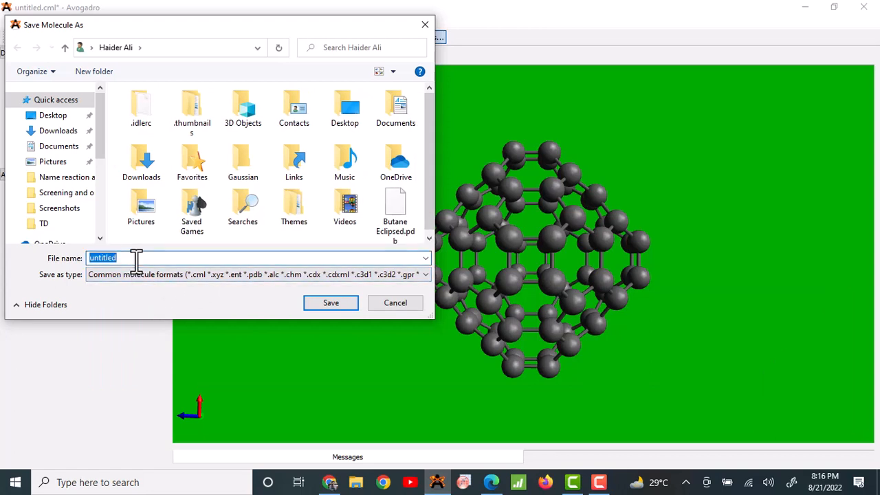
text(C-72)
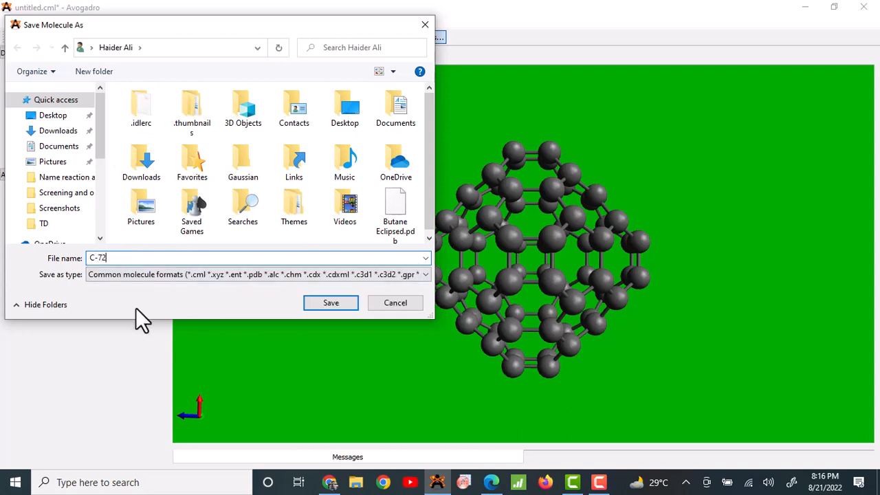
click(61, 134)
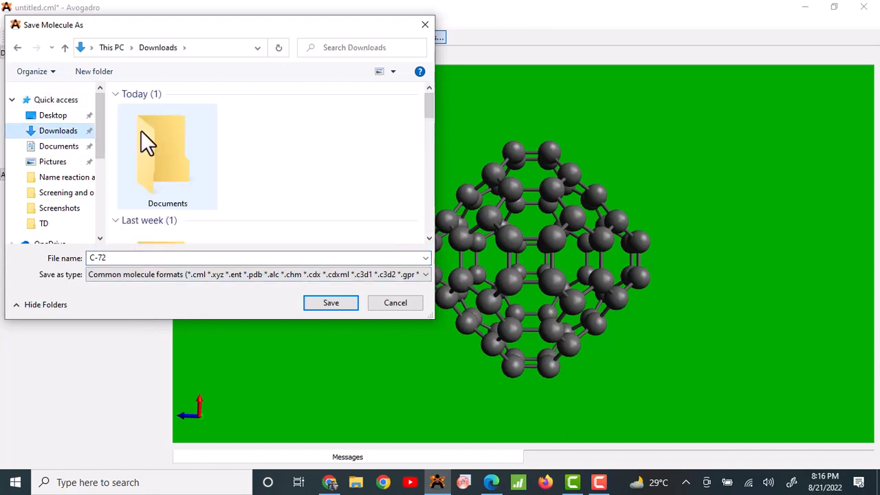
click(339, 300)
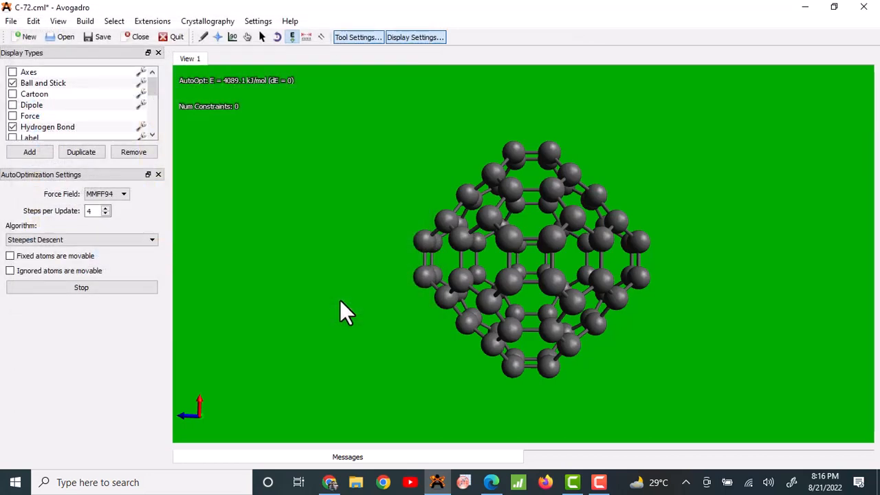